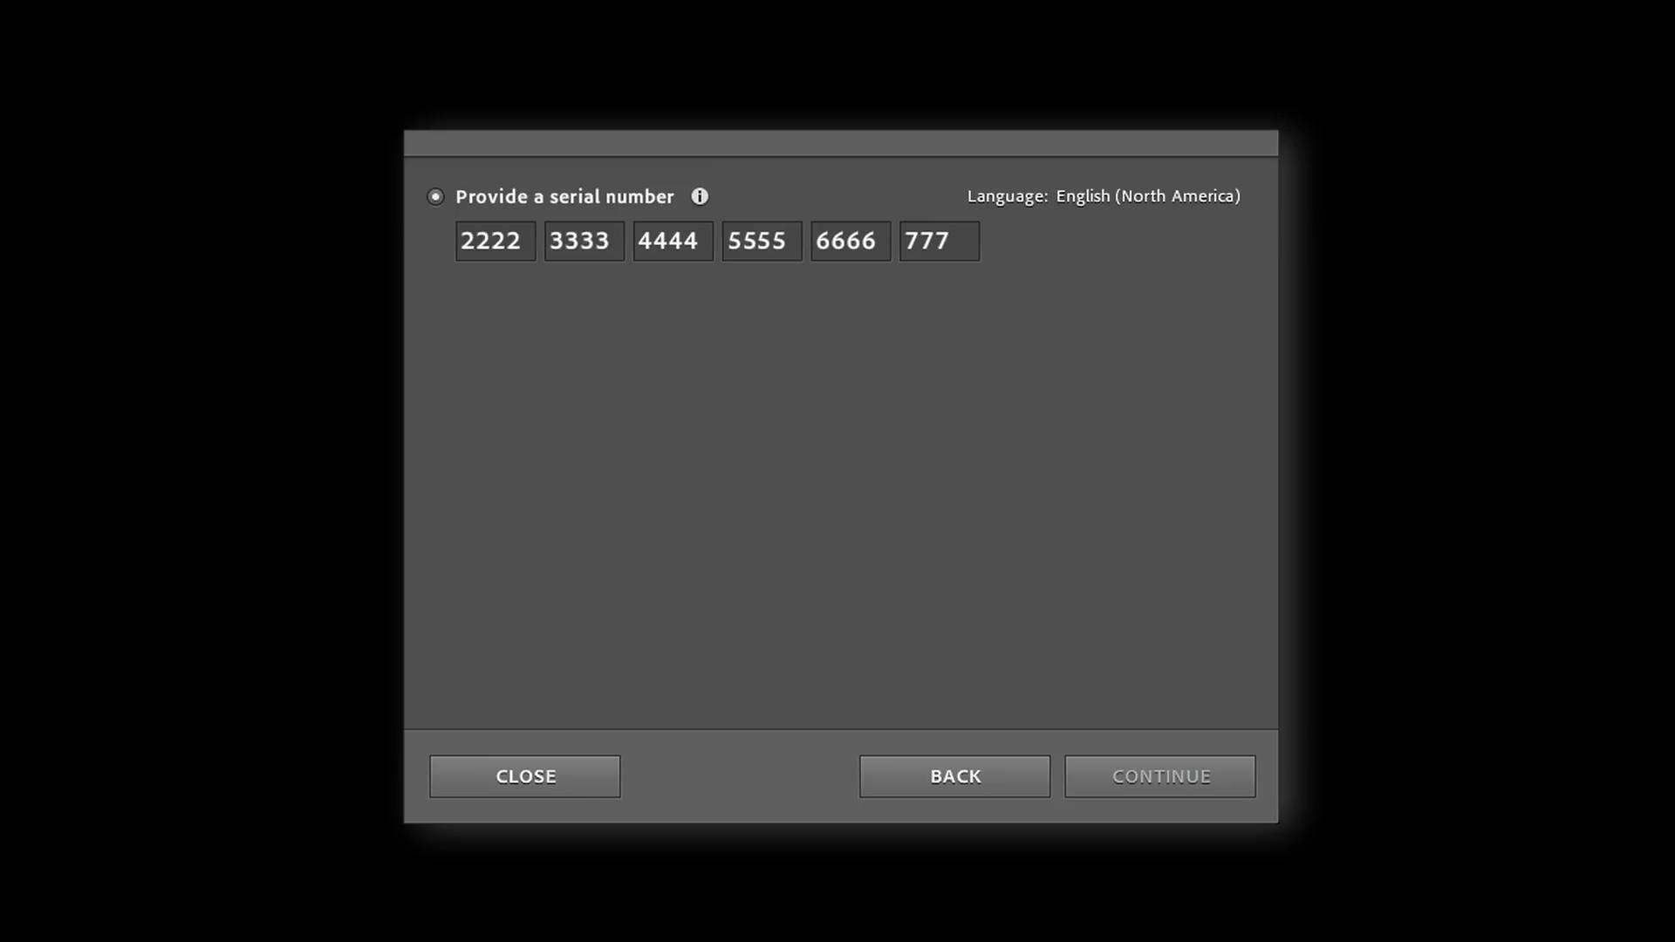
- Deauthorize this computer via iTunes Store with the account password and dismiss the success message
click(159, 60)
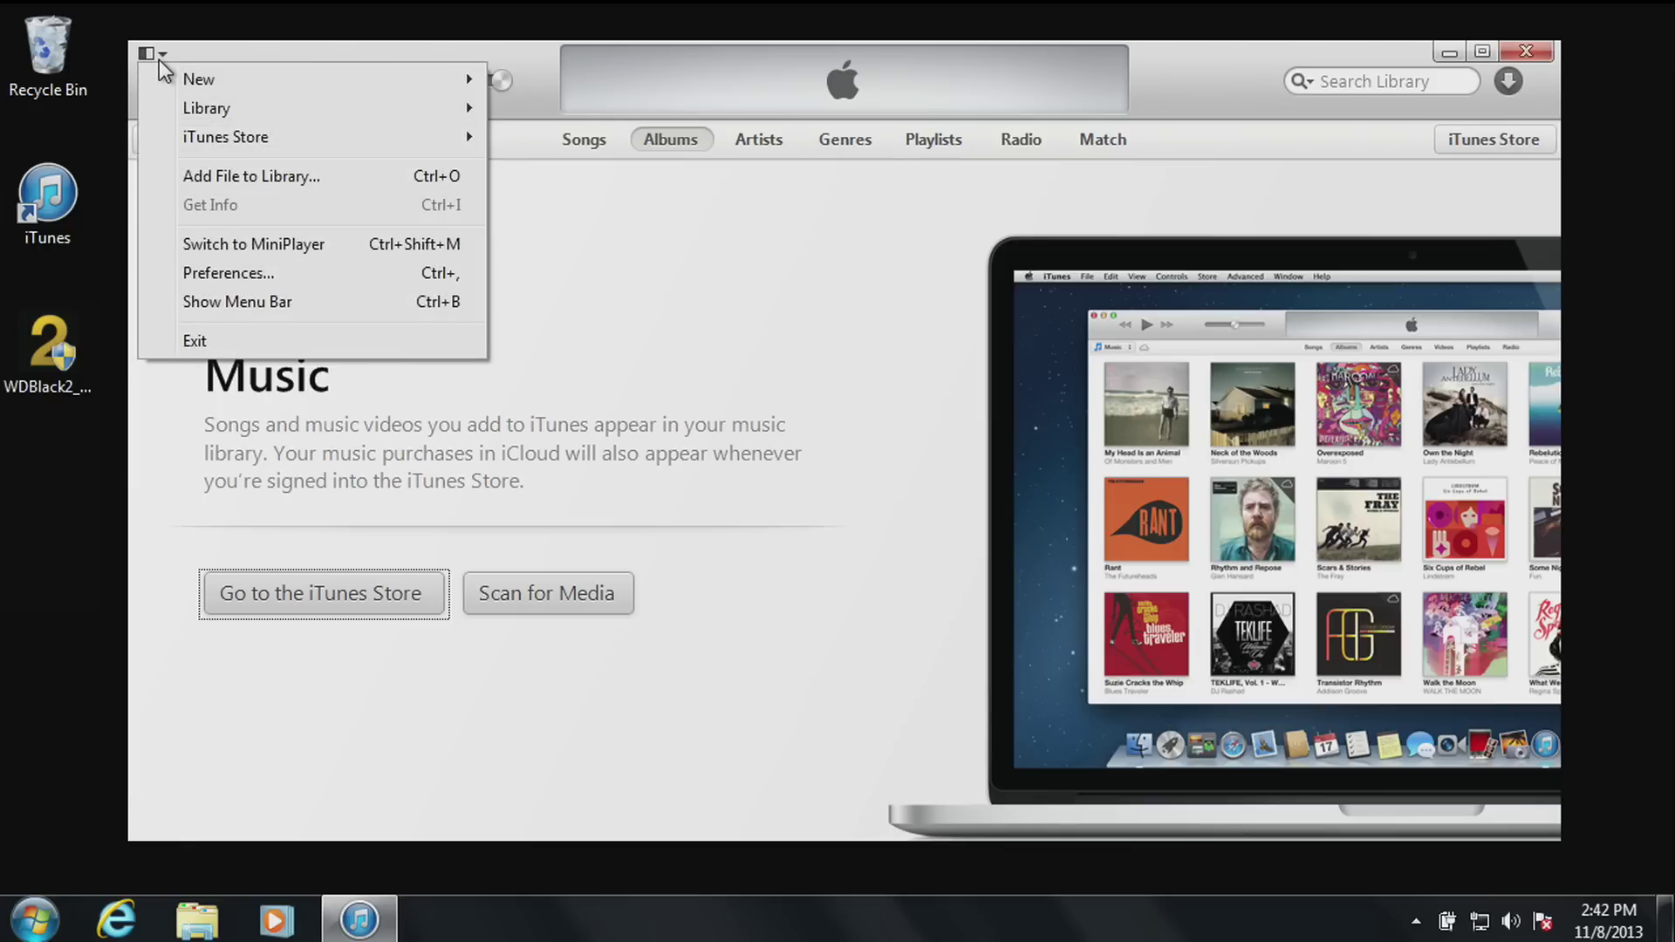
mouse_move(445, 146)
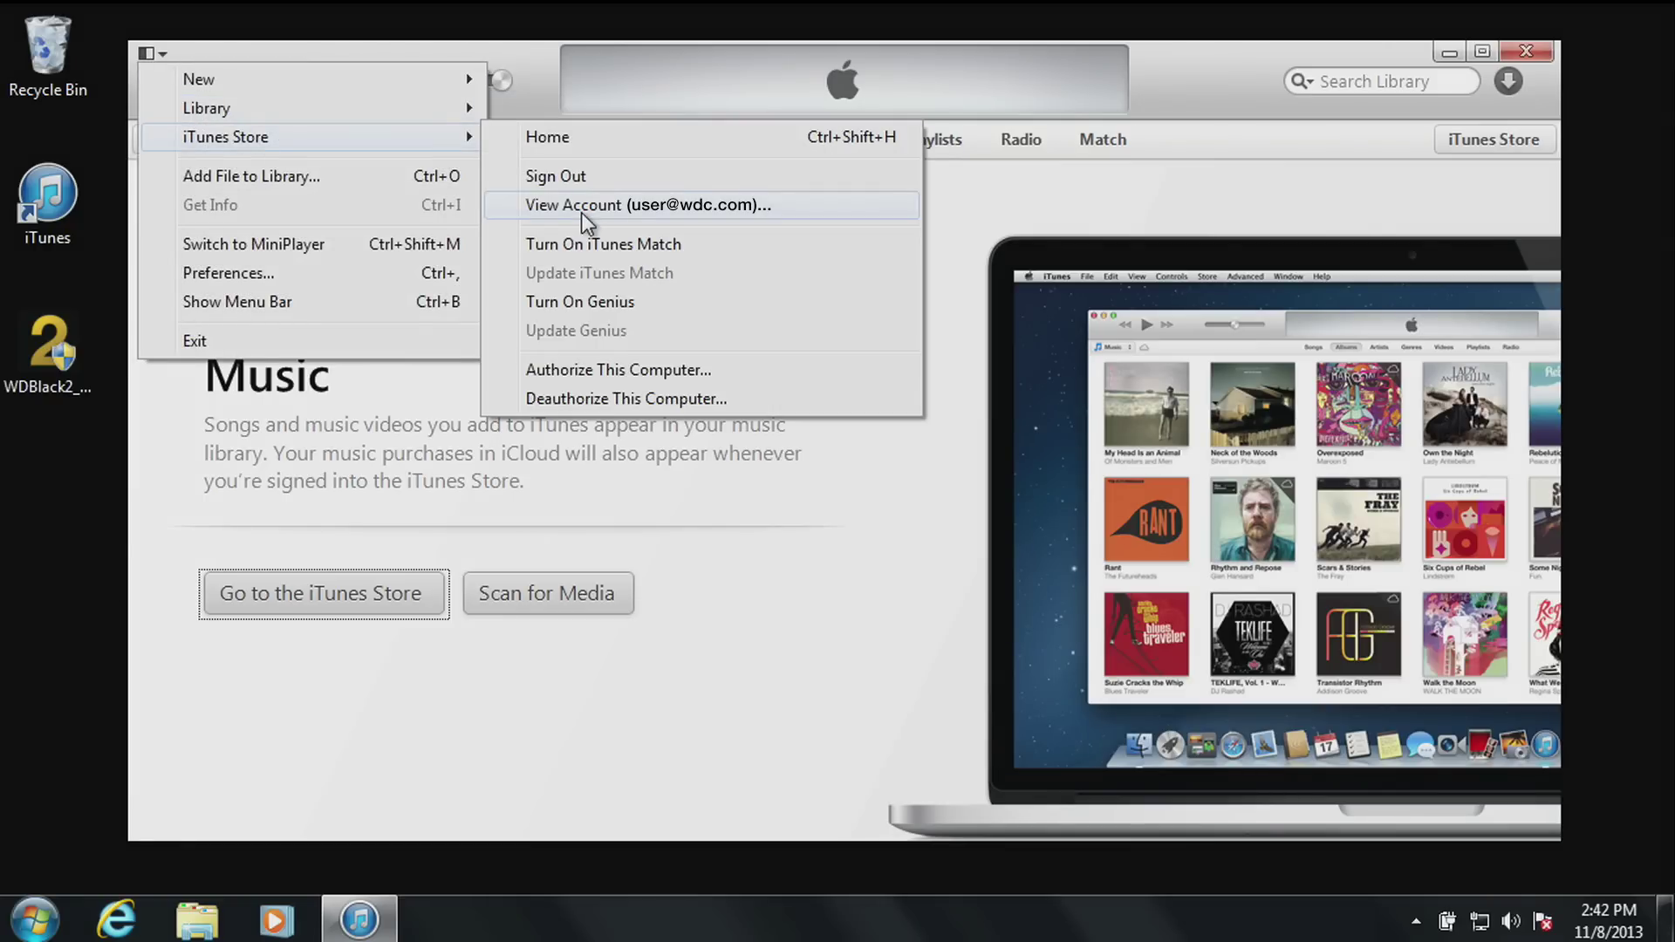
click(608, 398)
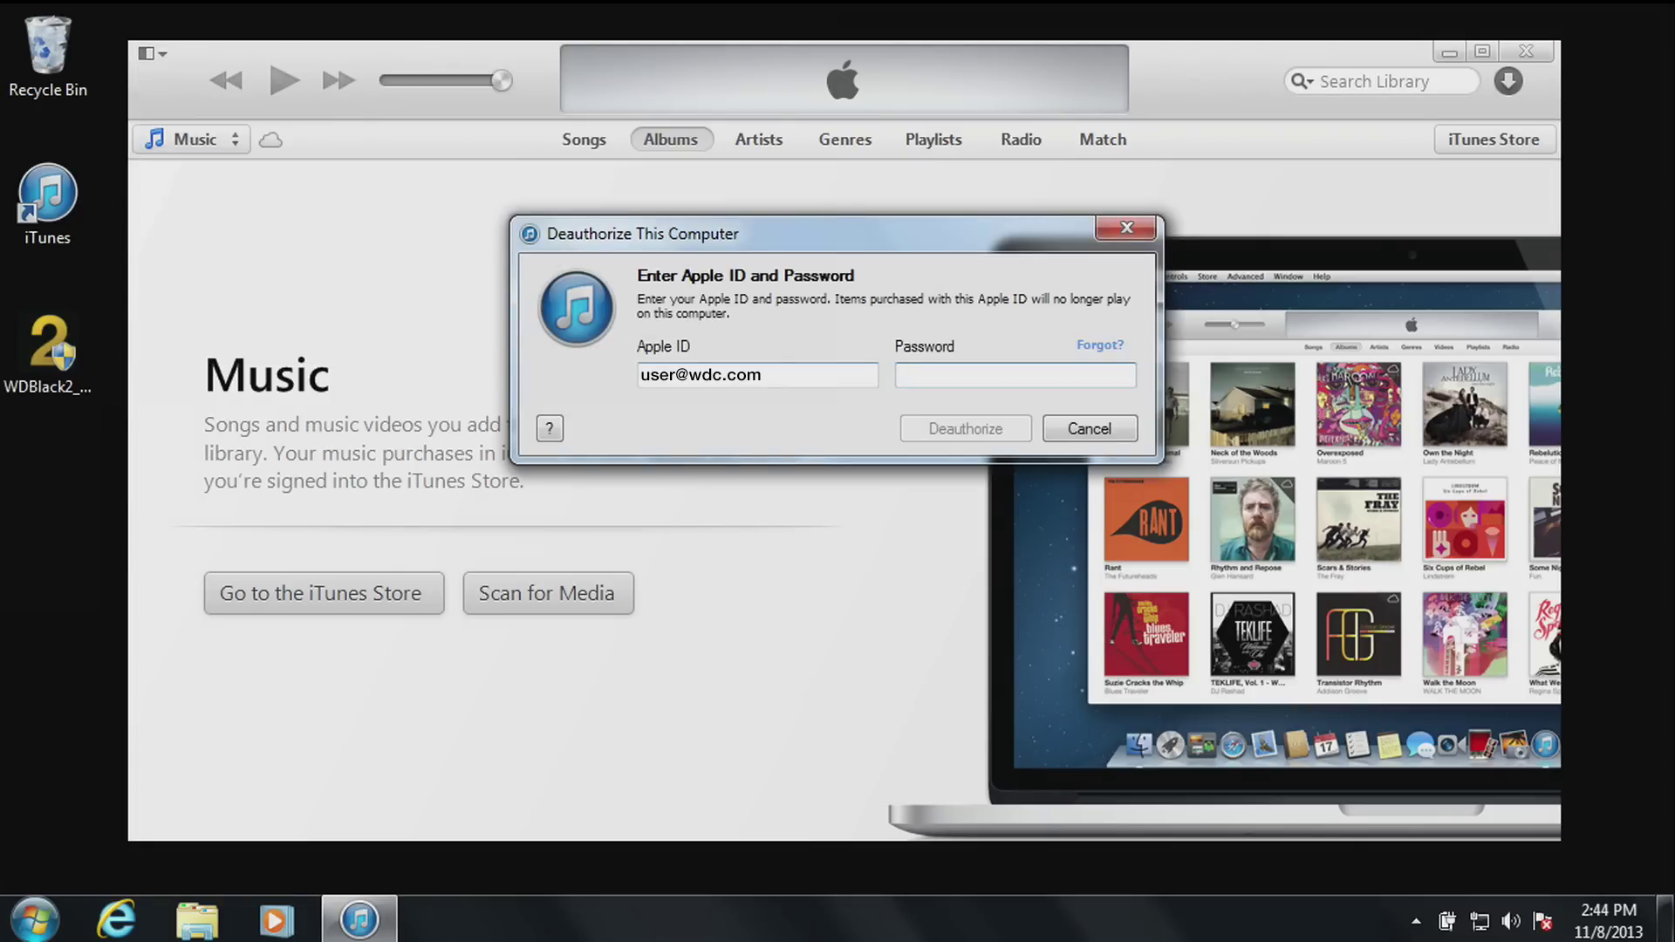
text(•••••••••)
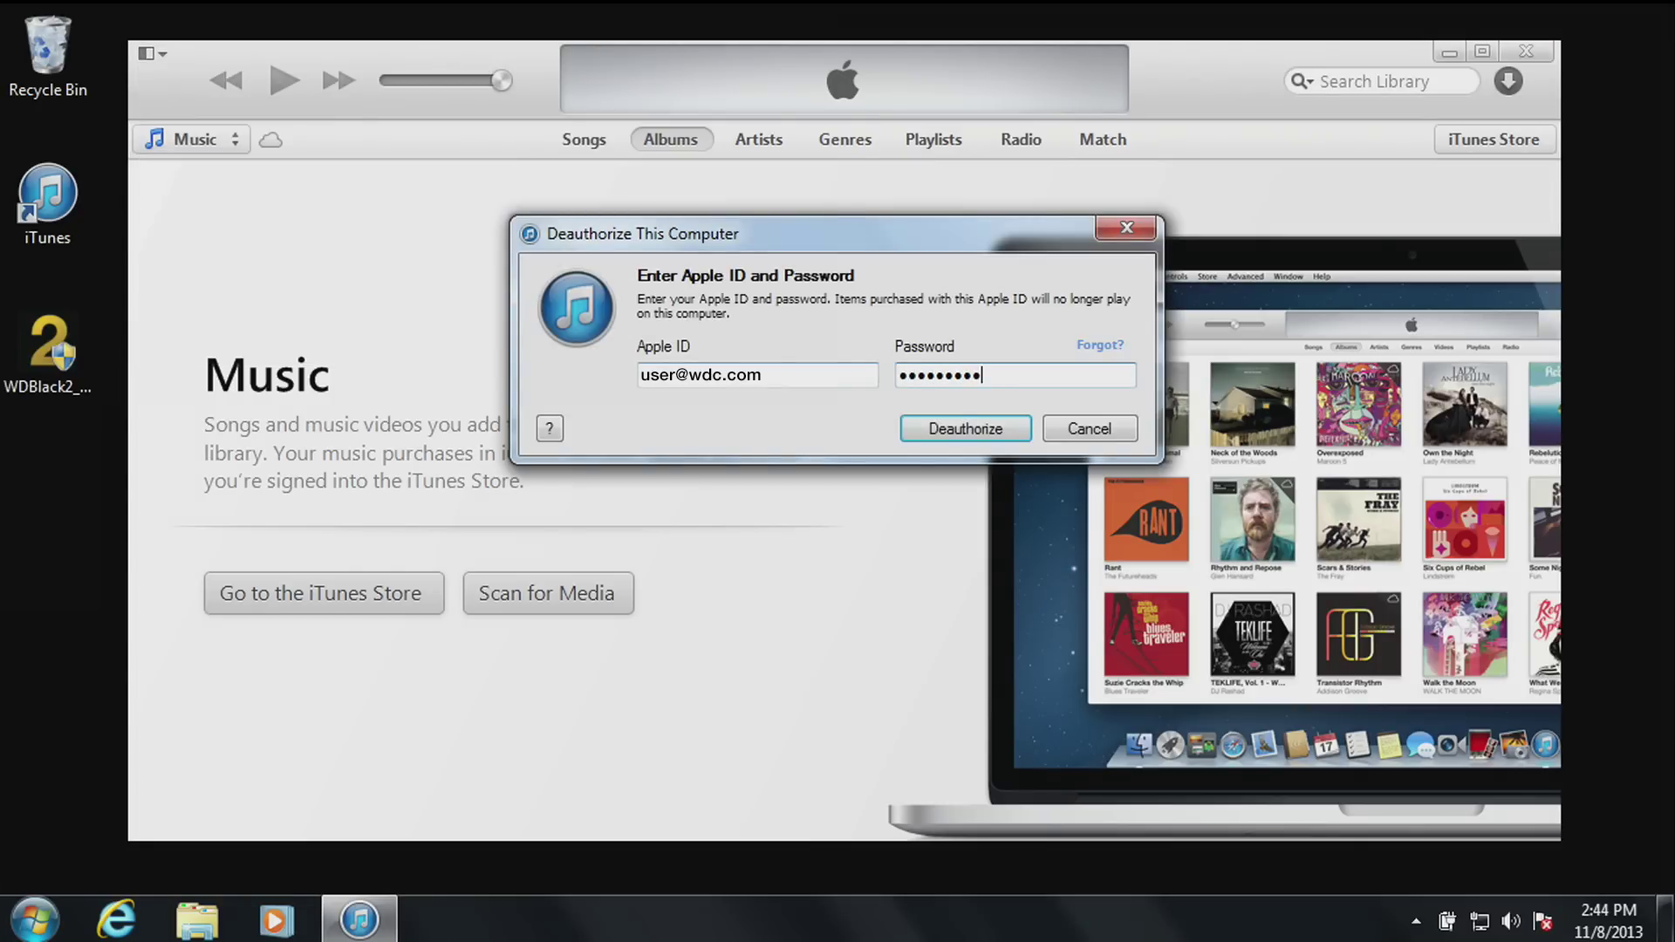
key(Return)
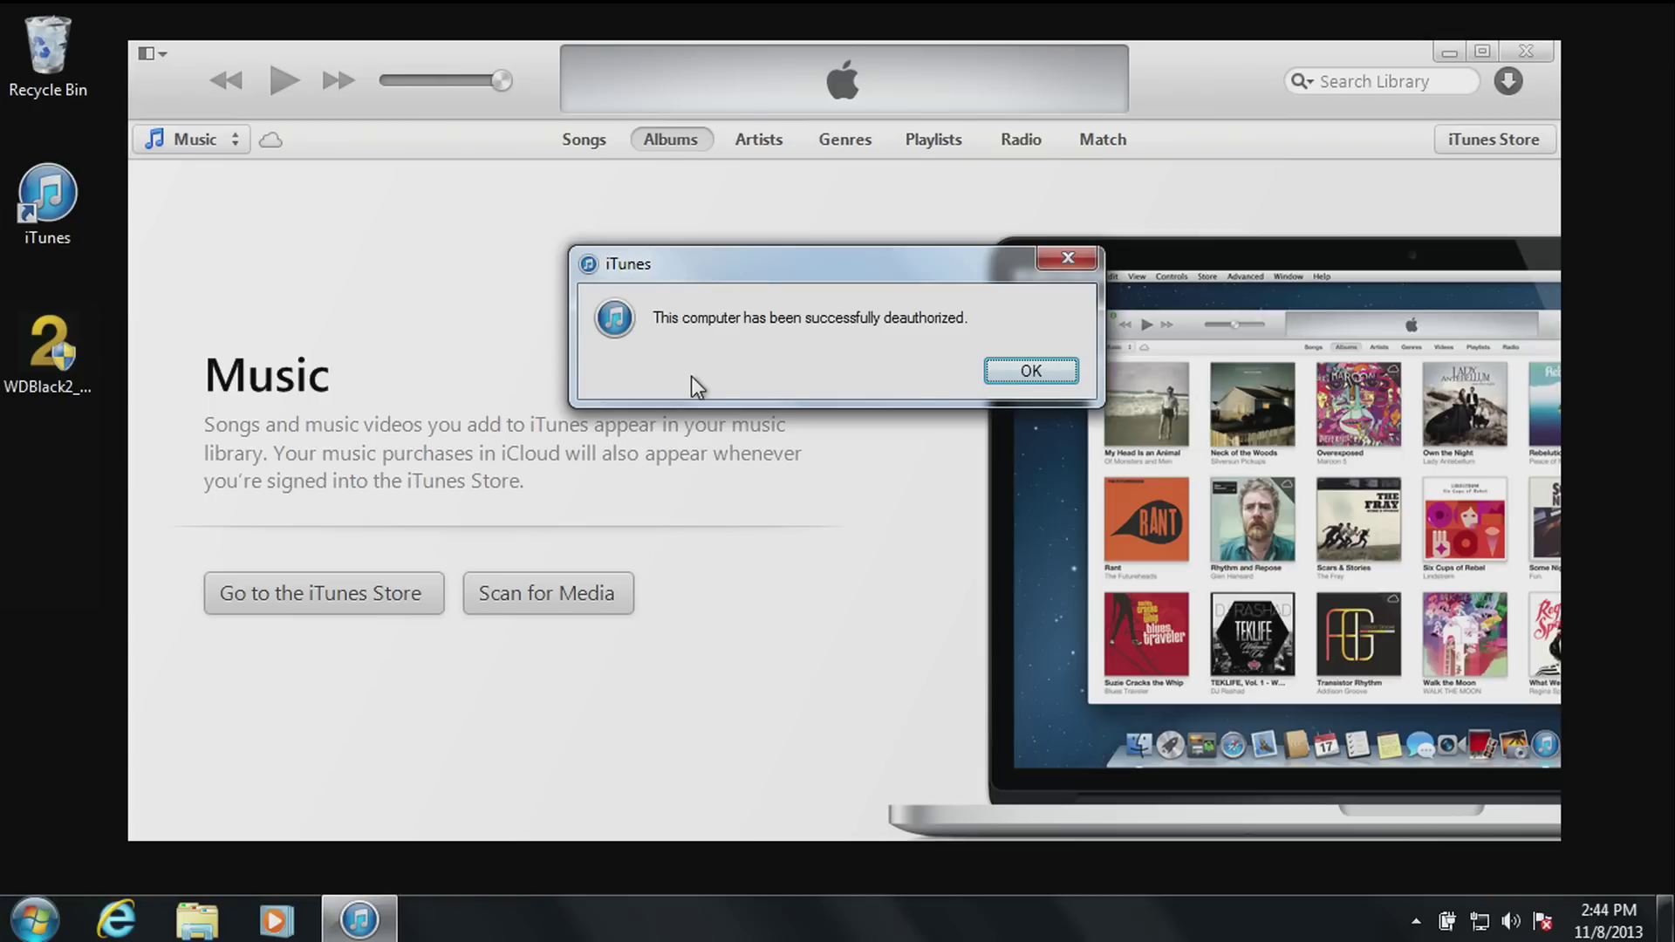
click(1023, 374)
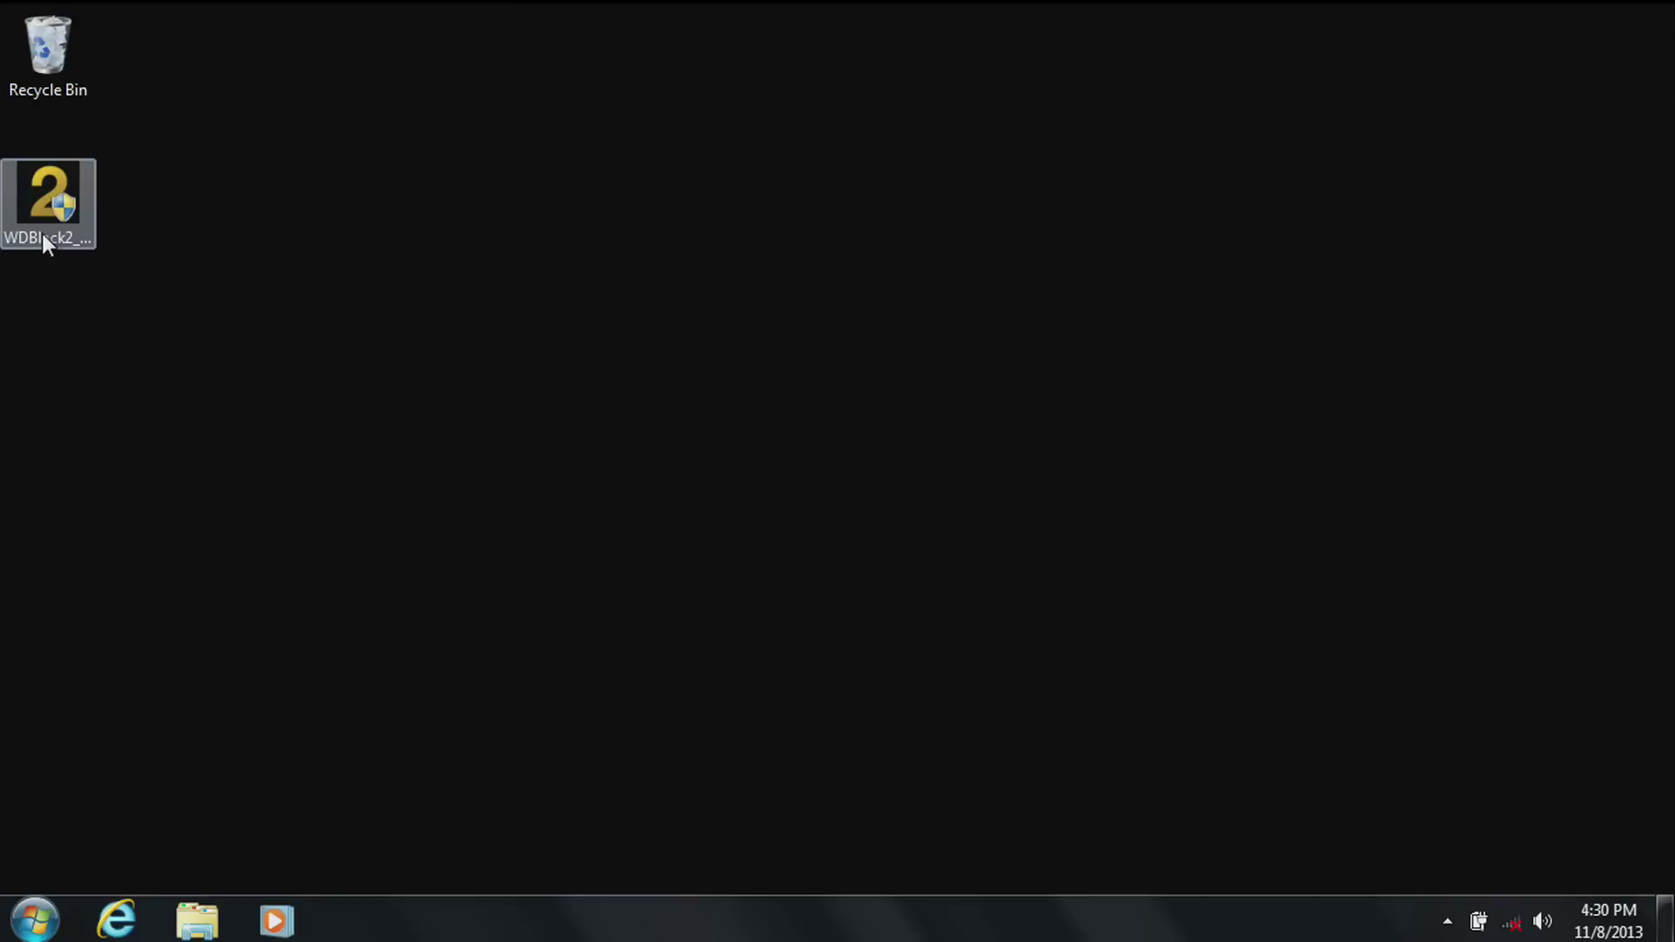
- Run the WD Black² installer as administrator in English, accept the licence, and finish installing
right_click(42, 233)
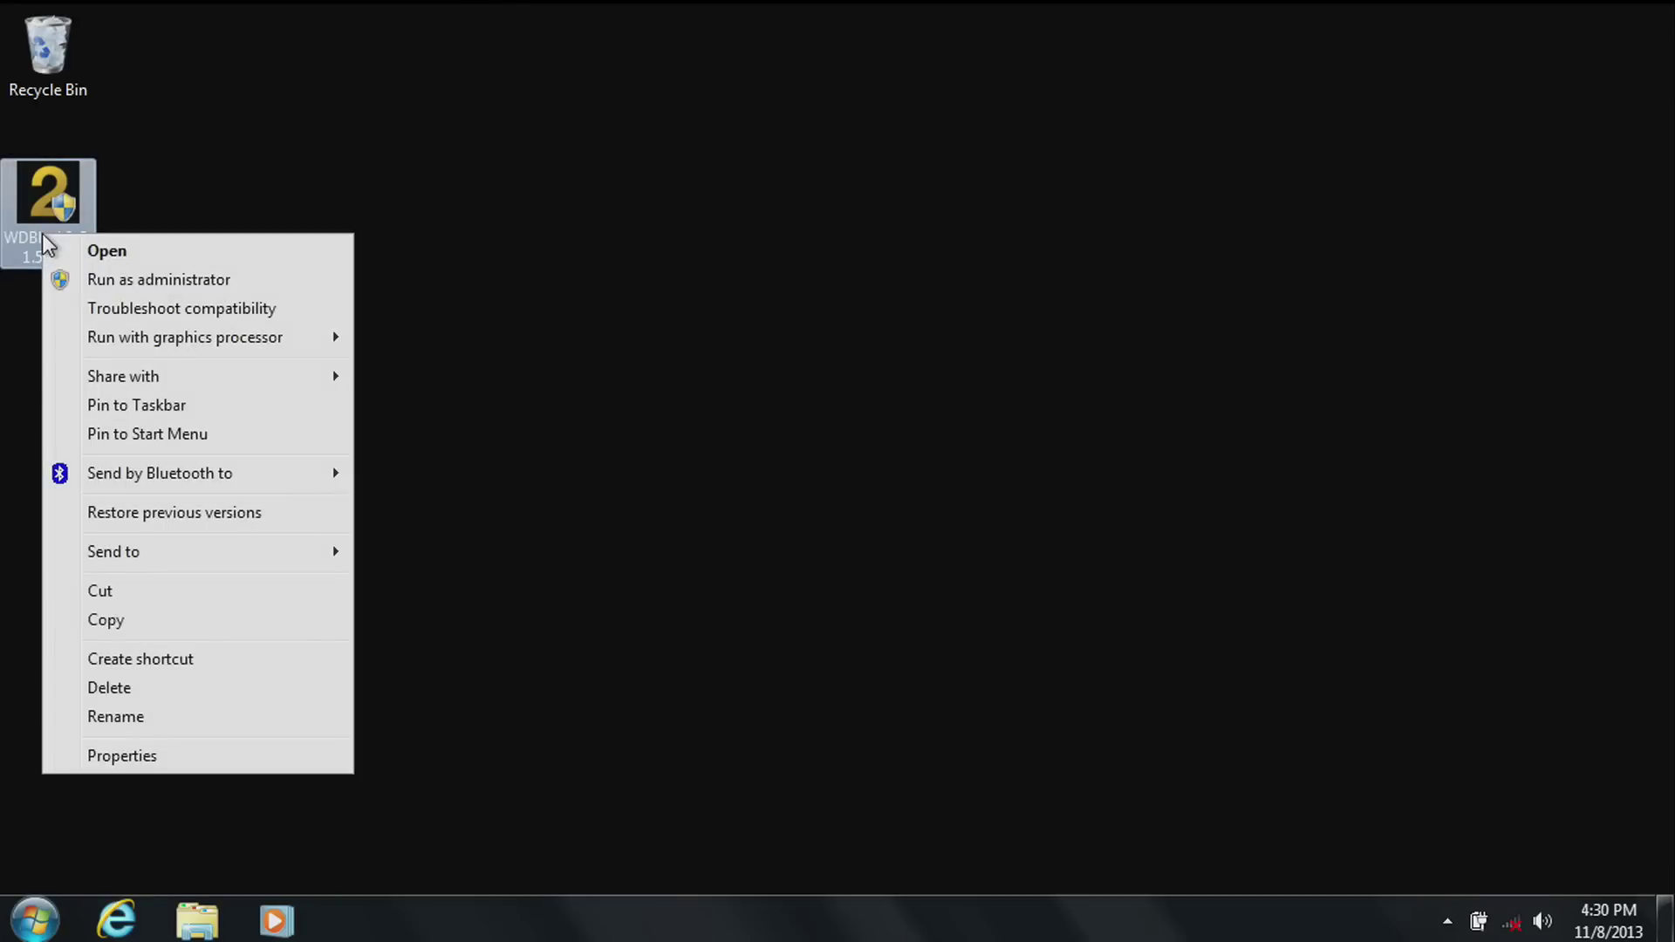
click(96, 281)
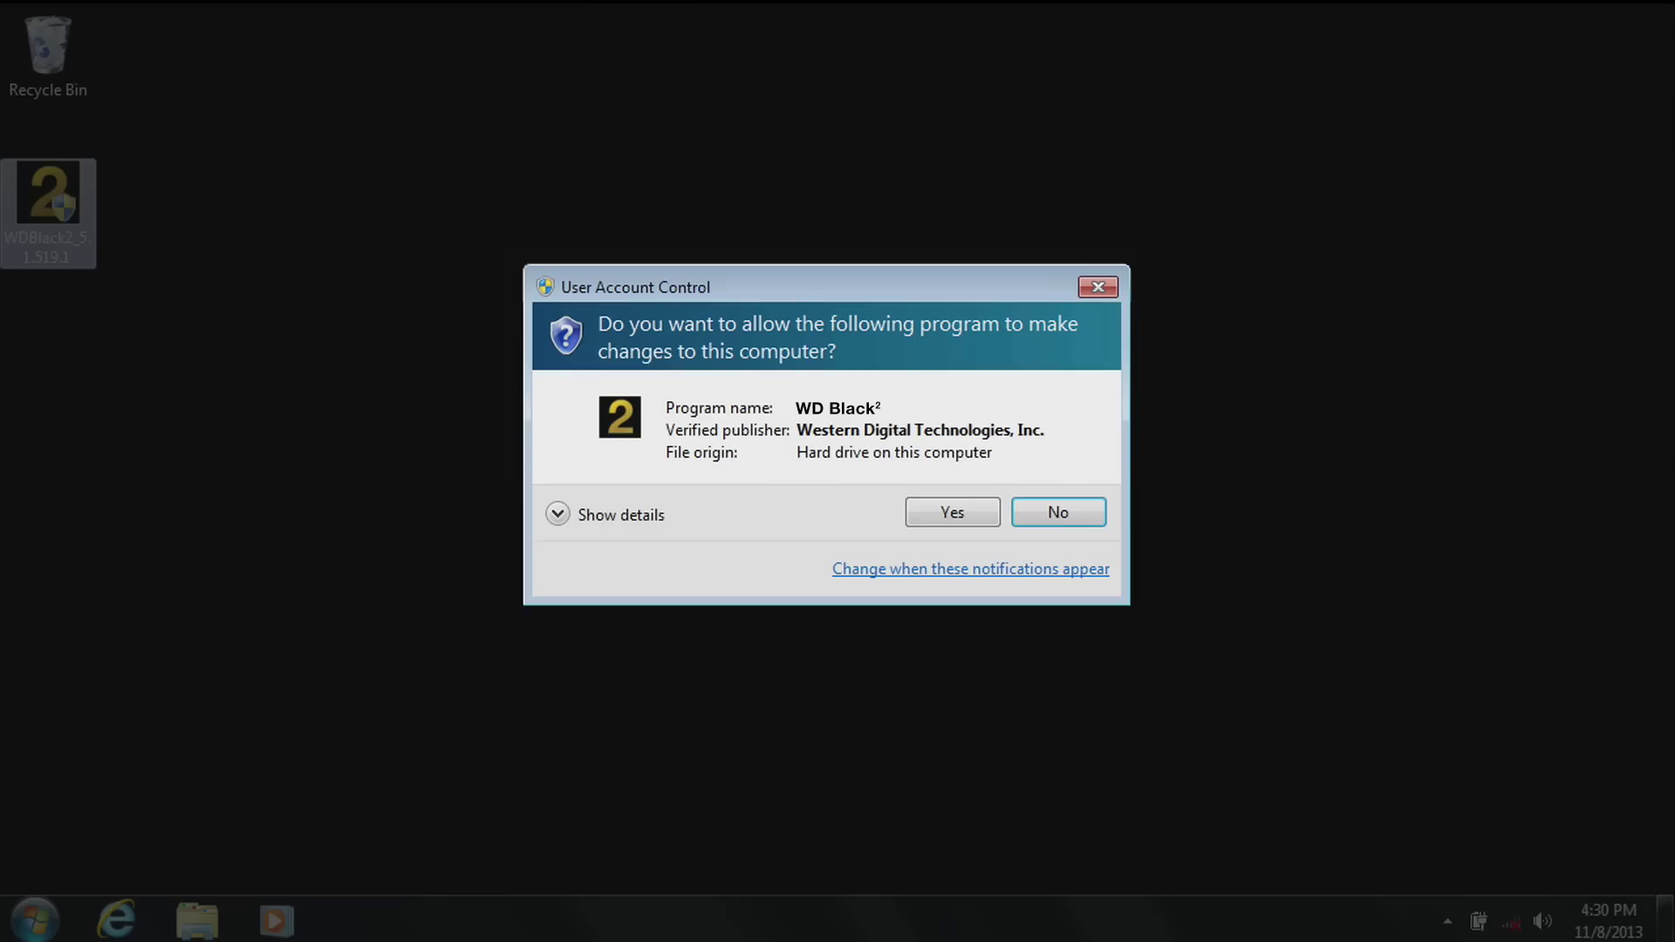
click(985, 511)
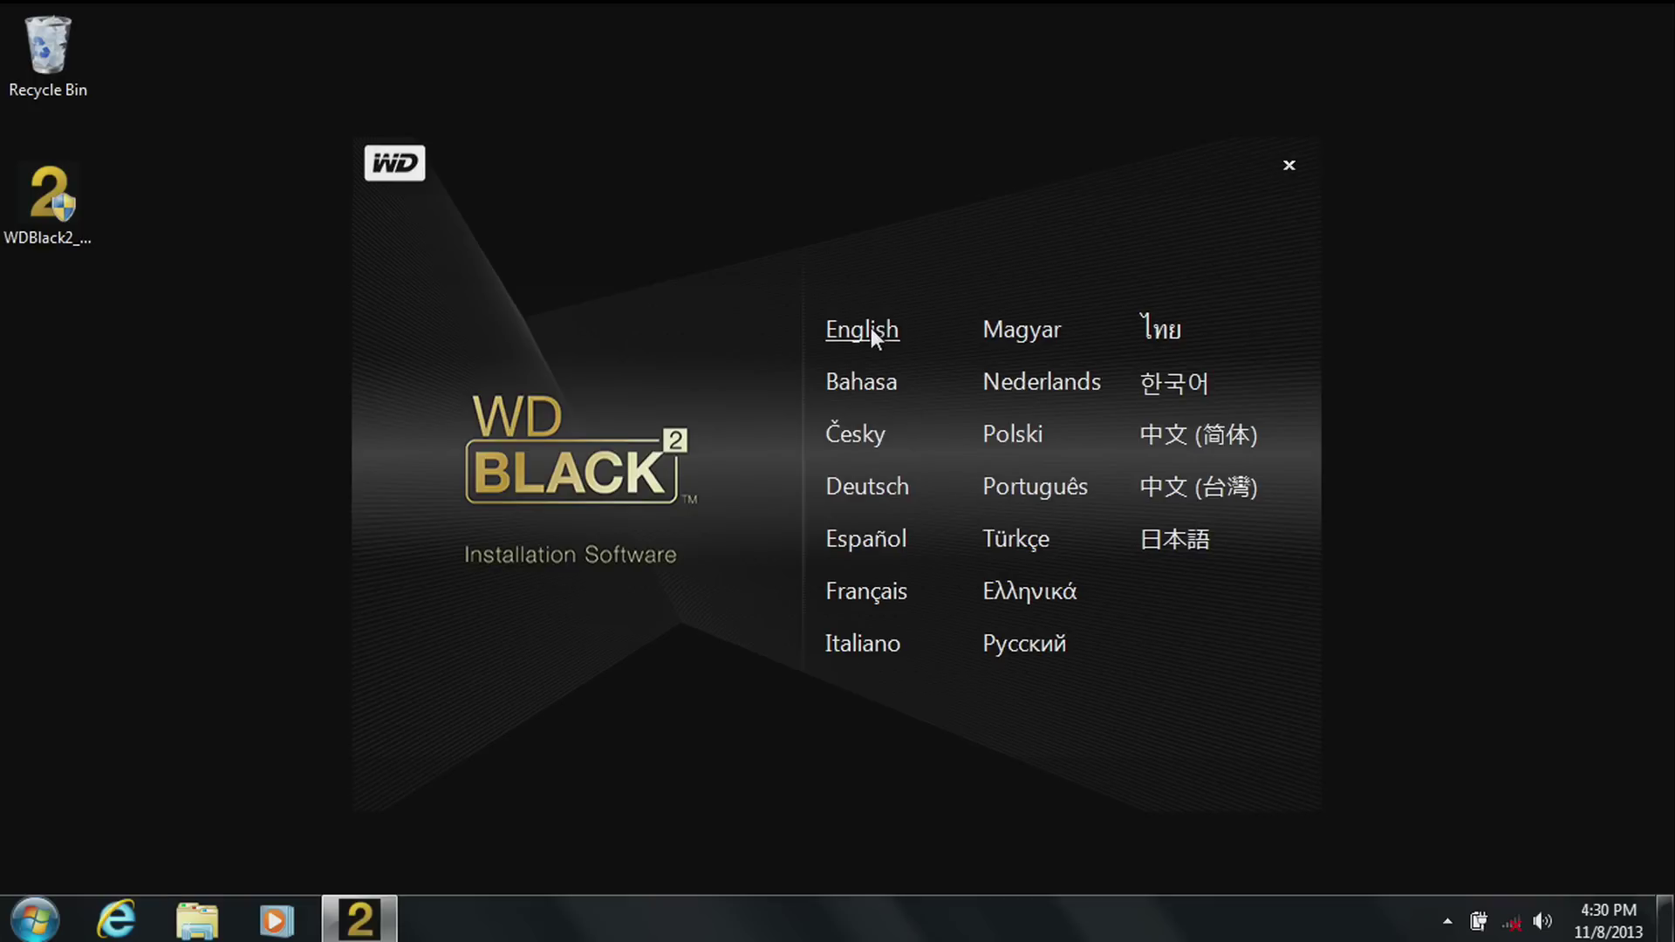
click(871, 328)
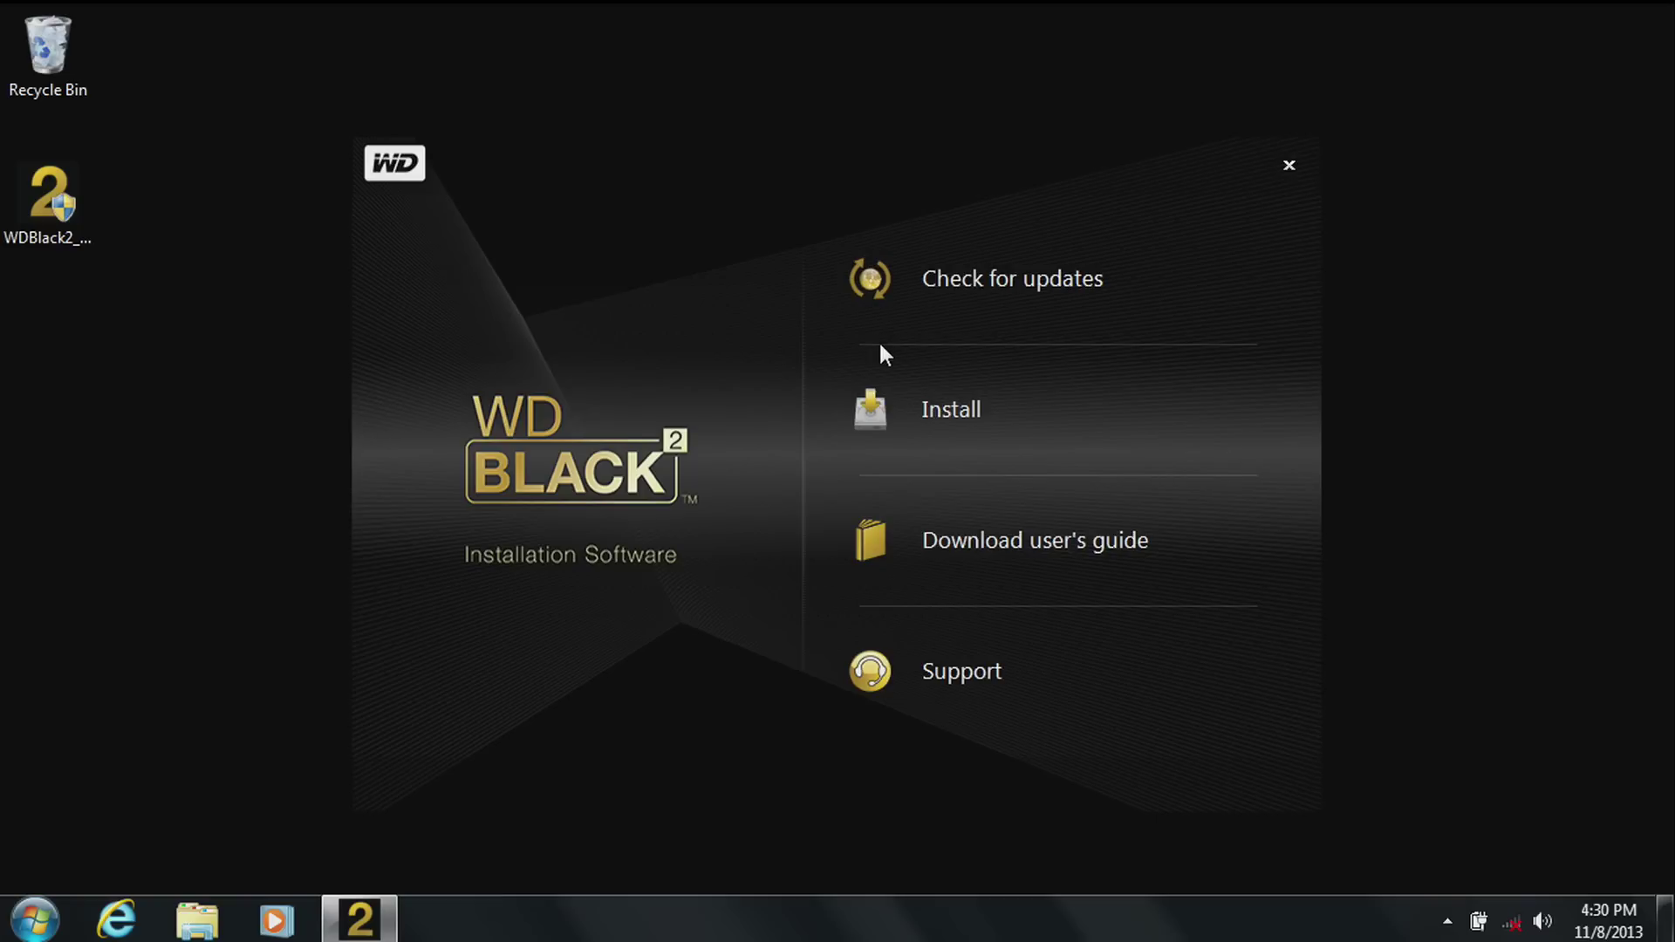
click(943, 417)
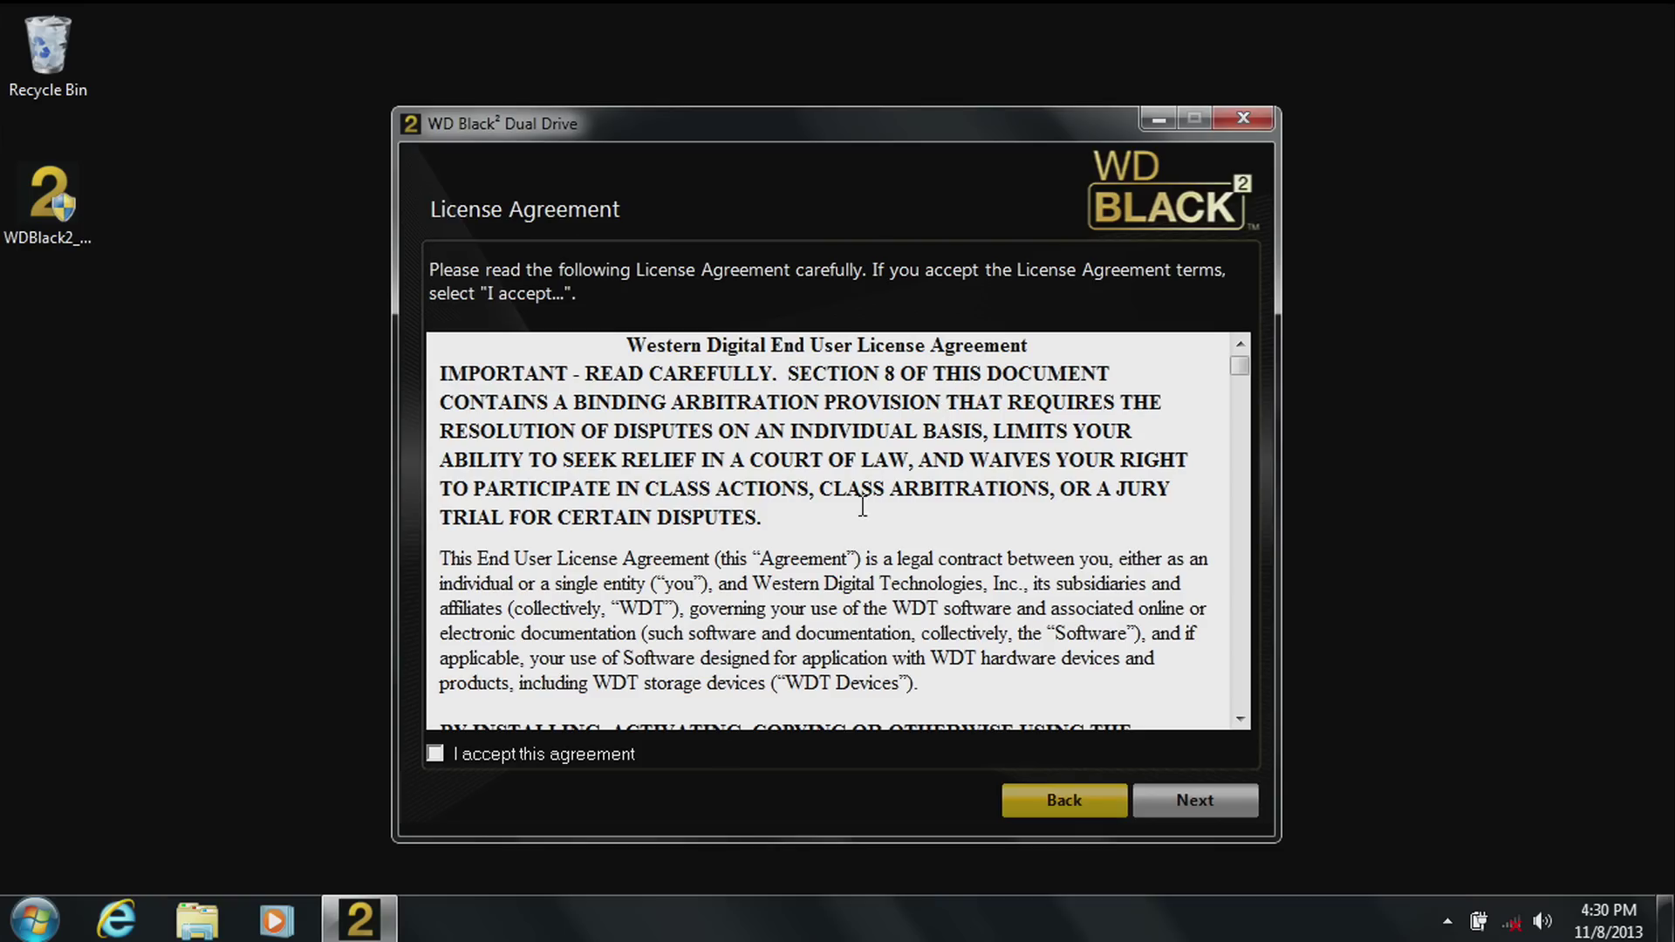
click(578, 764)
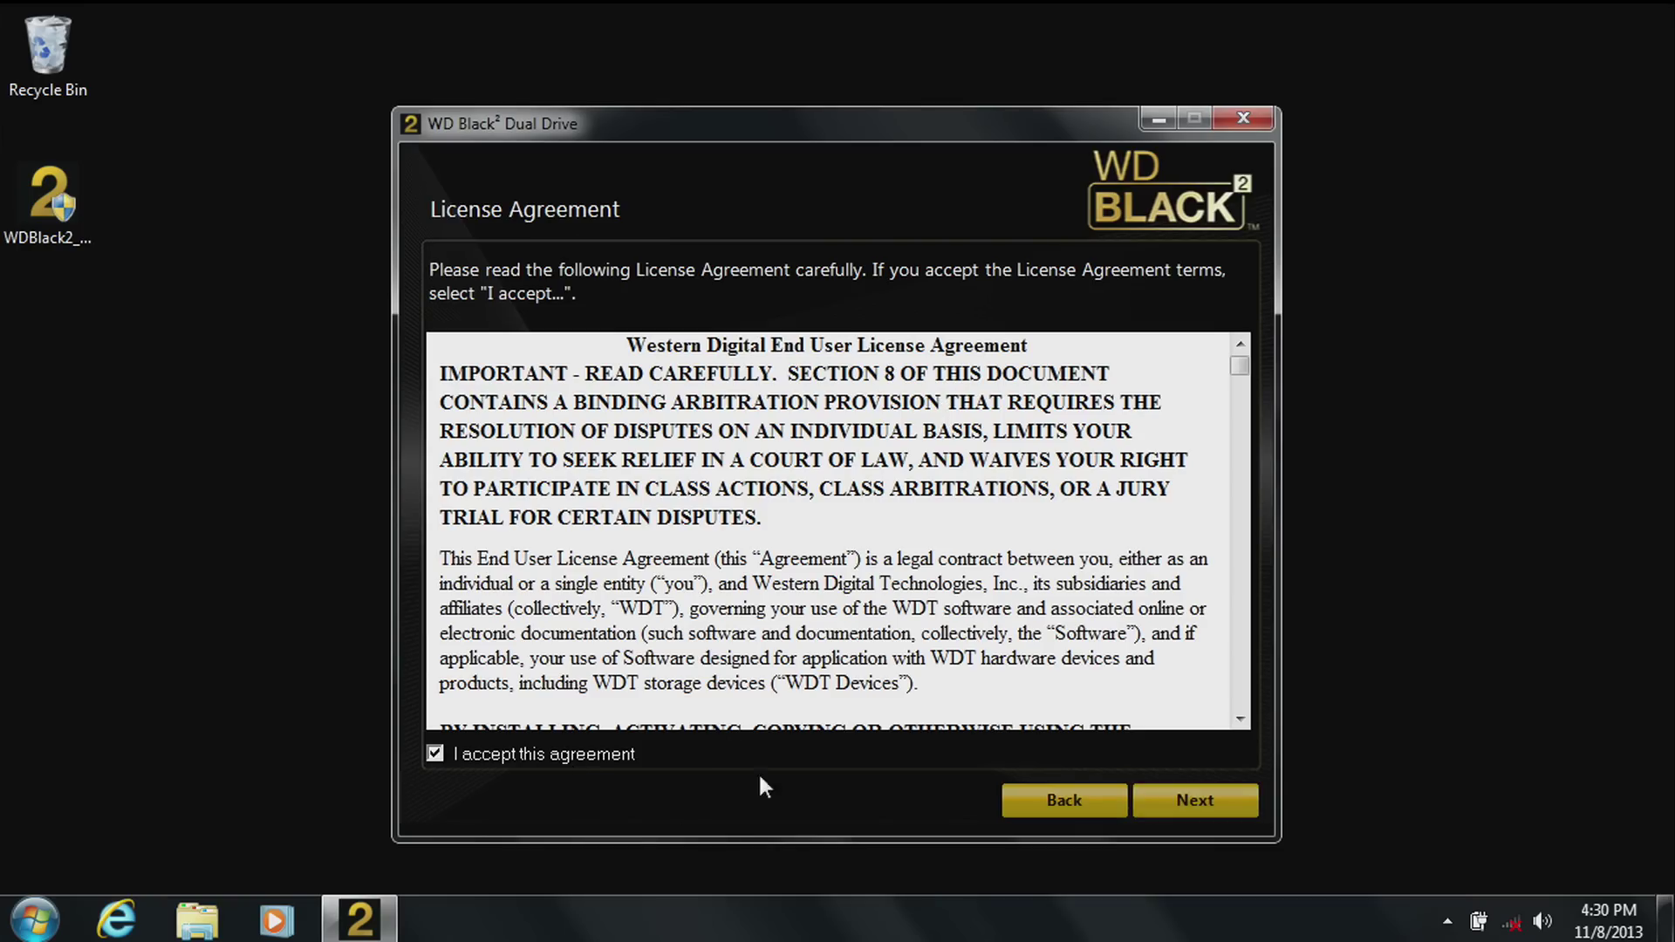
click(1150, 797)
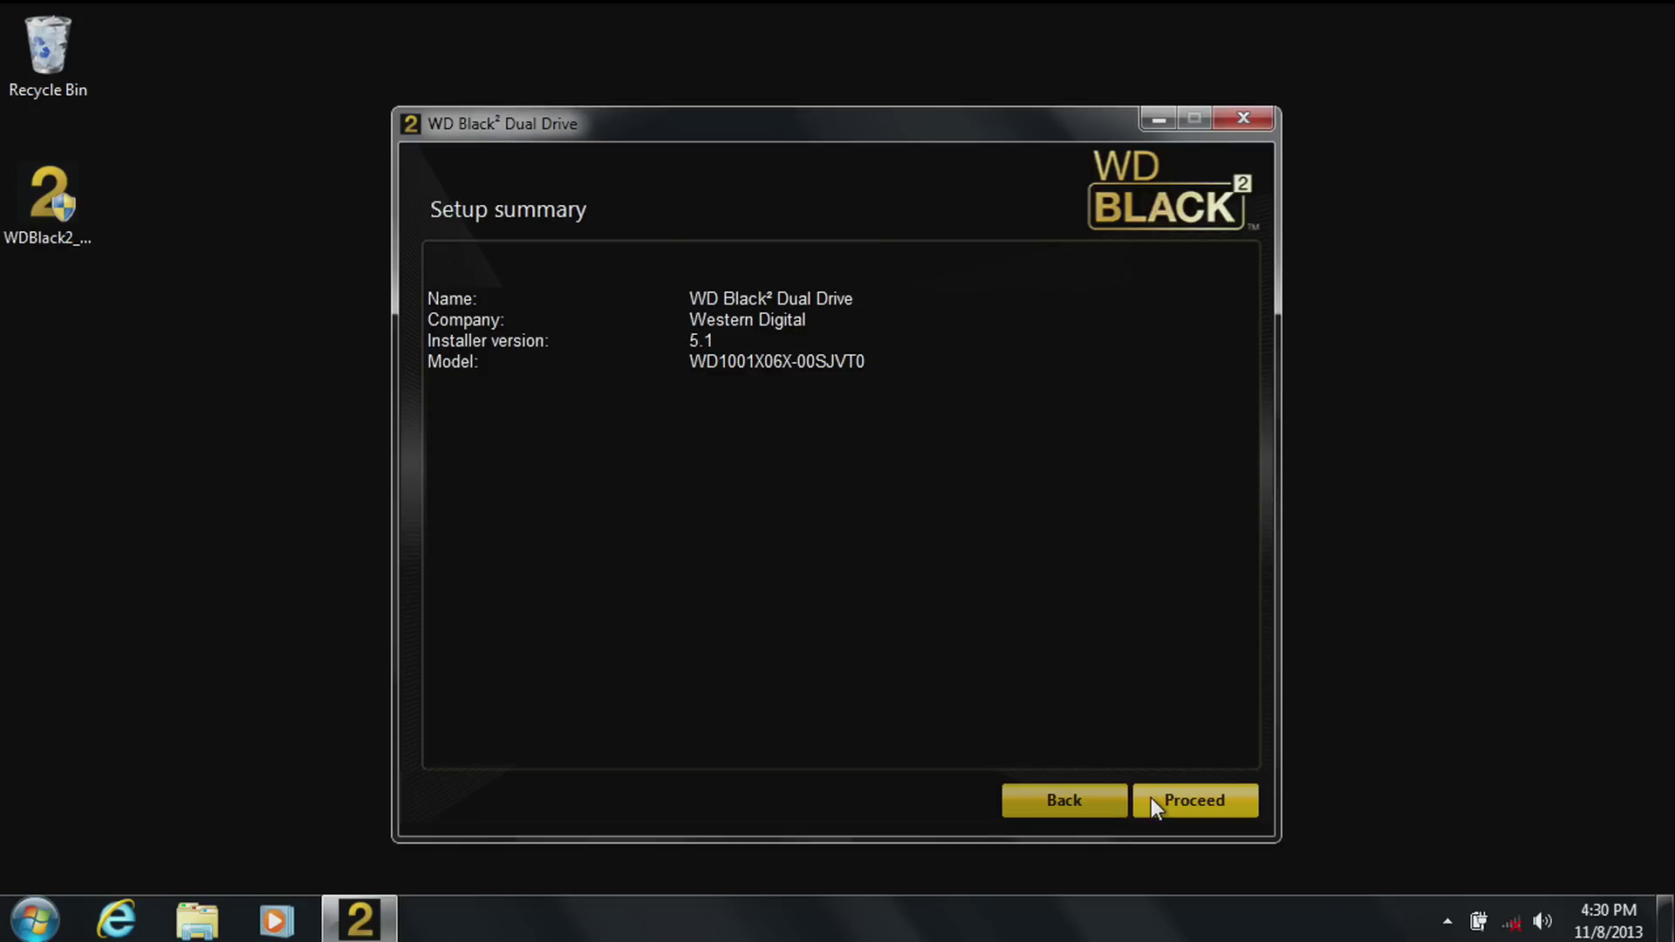
click(1150, 797)
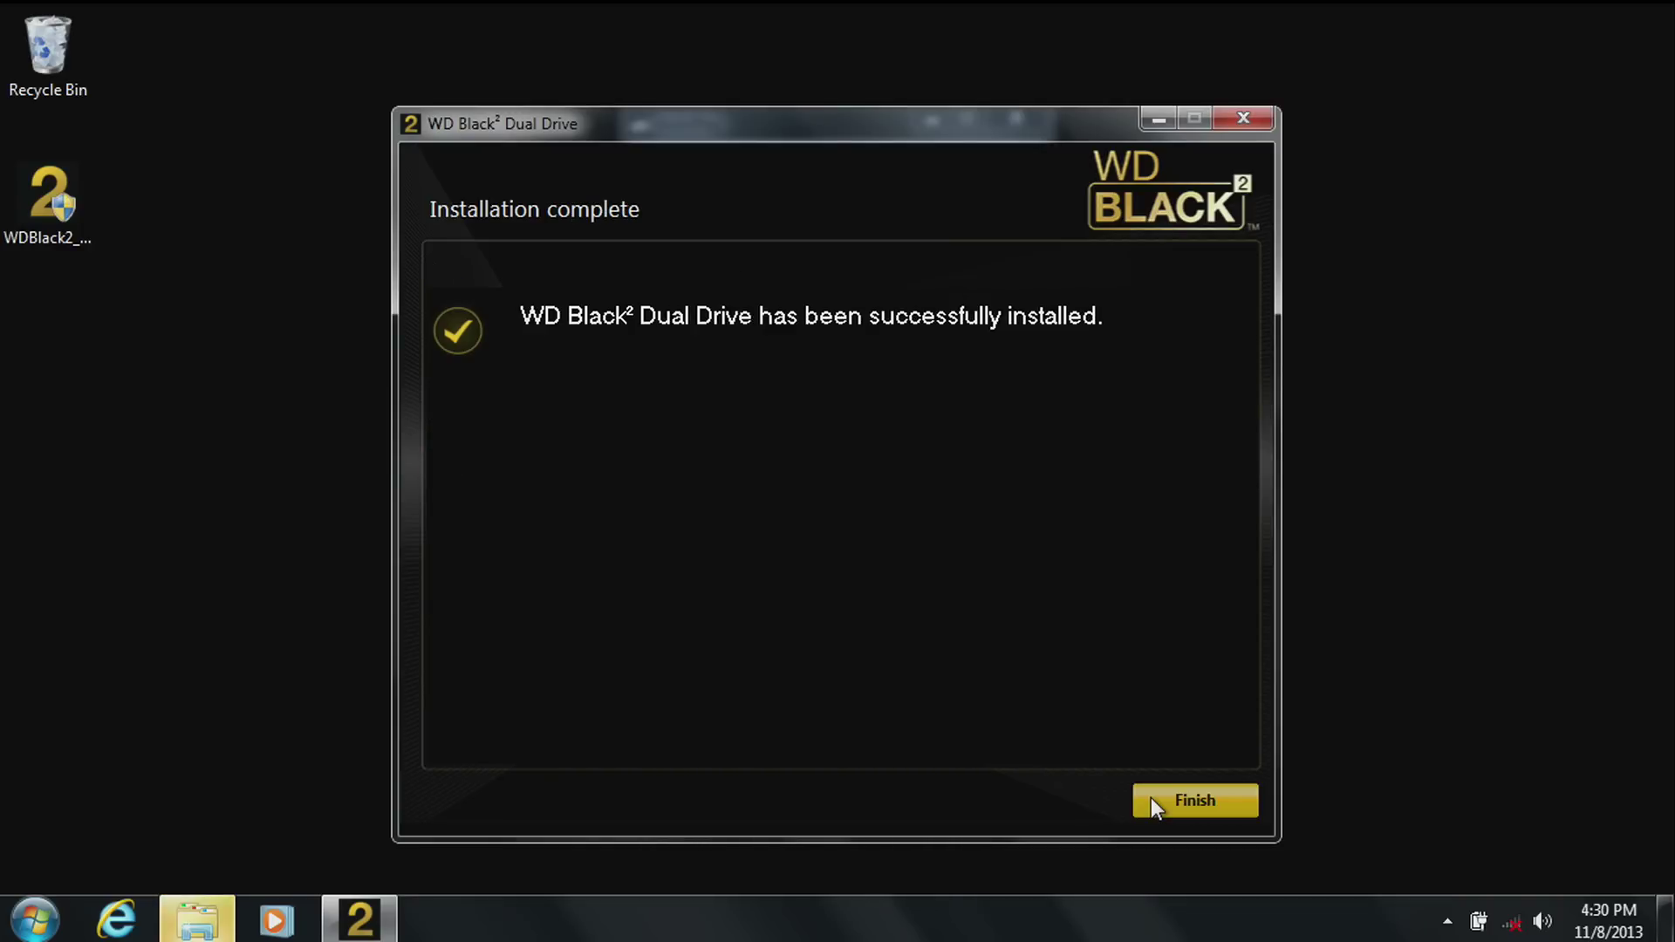
click(1169, 800)
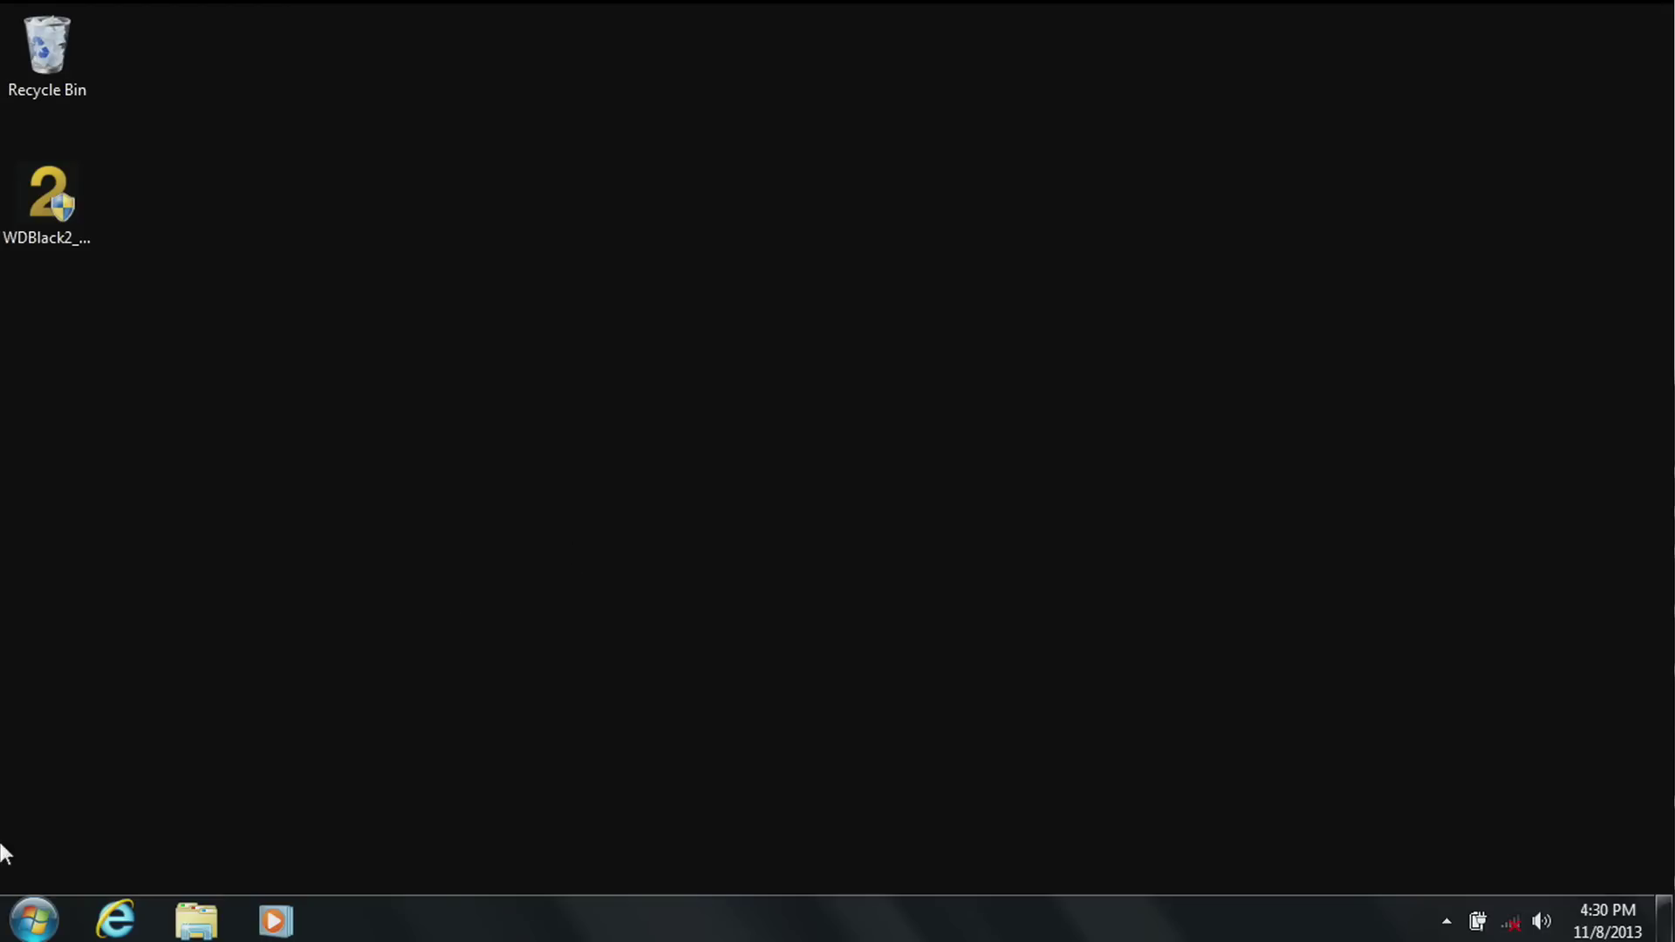
- Open Computer Management from the Start menu's Computer entry to view the disks
click(33, 920)
right_click(405, 597)
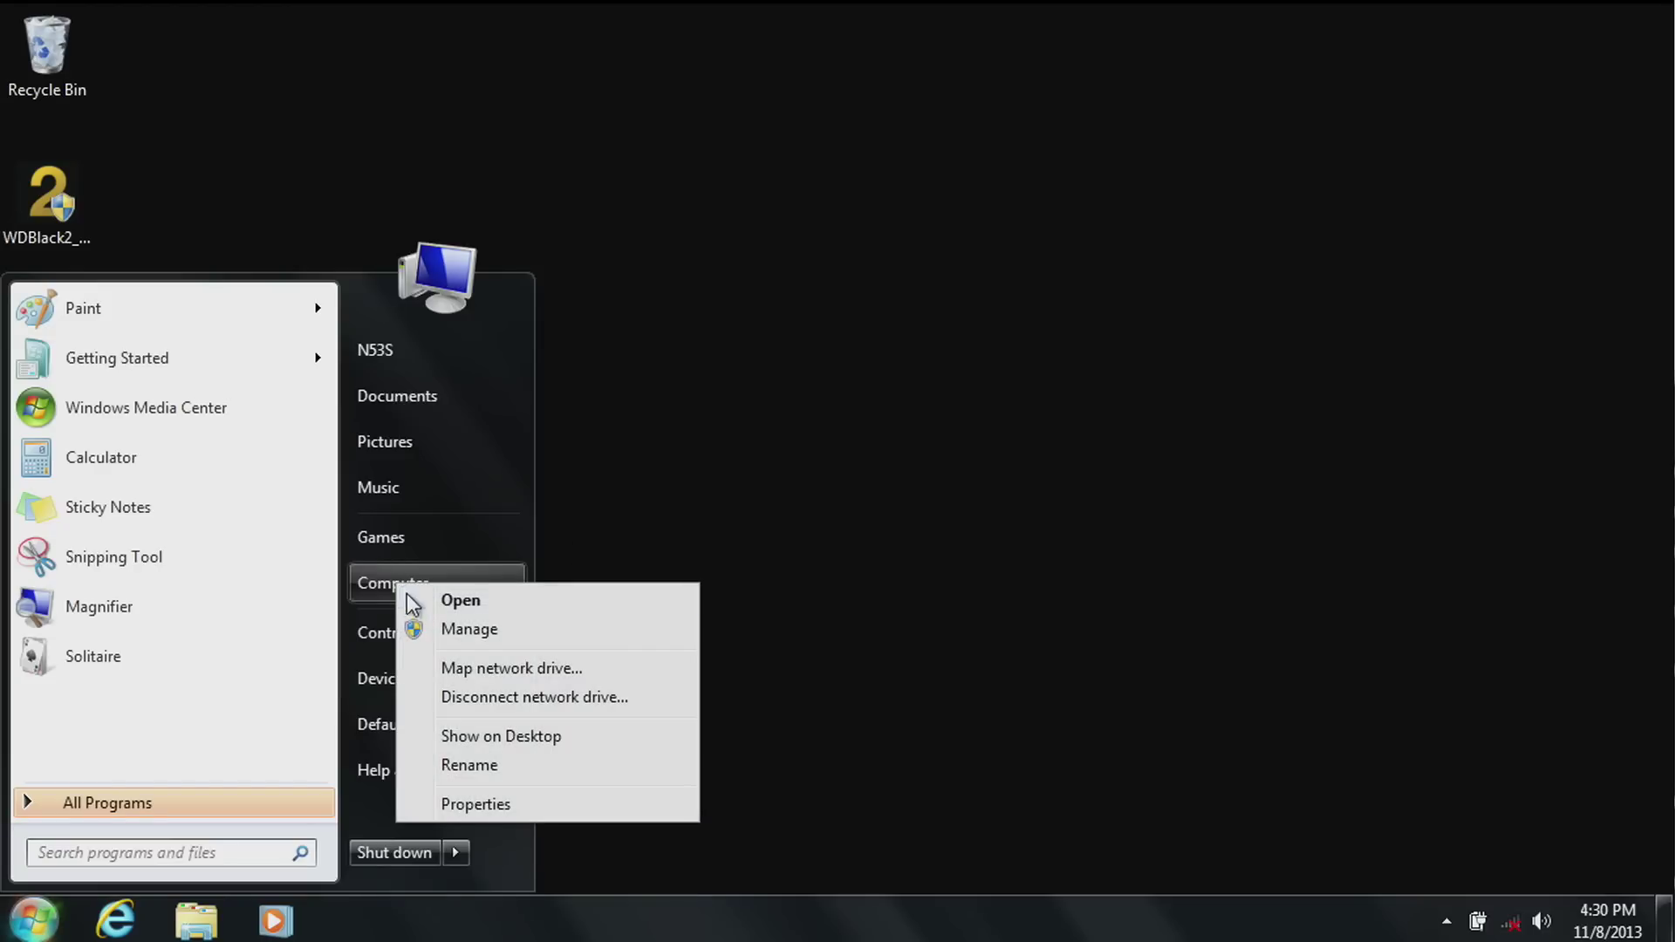
click(437, 629)
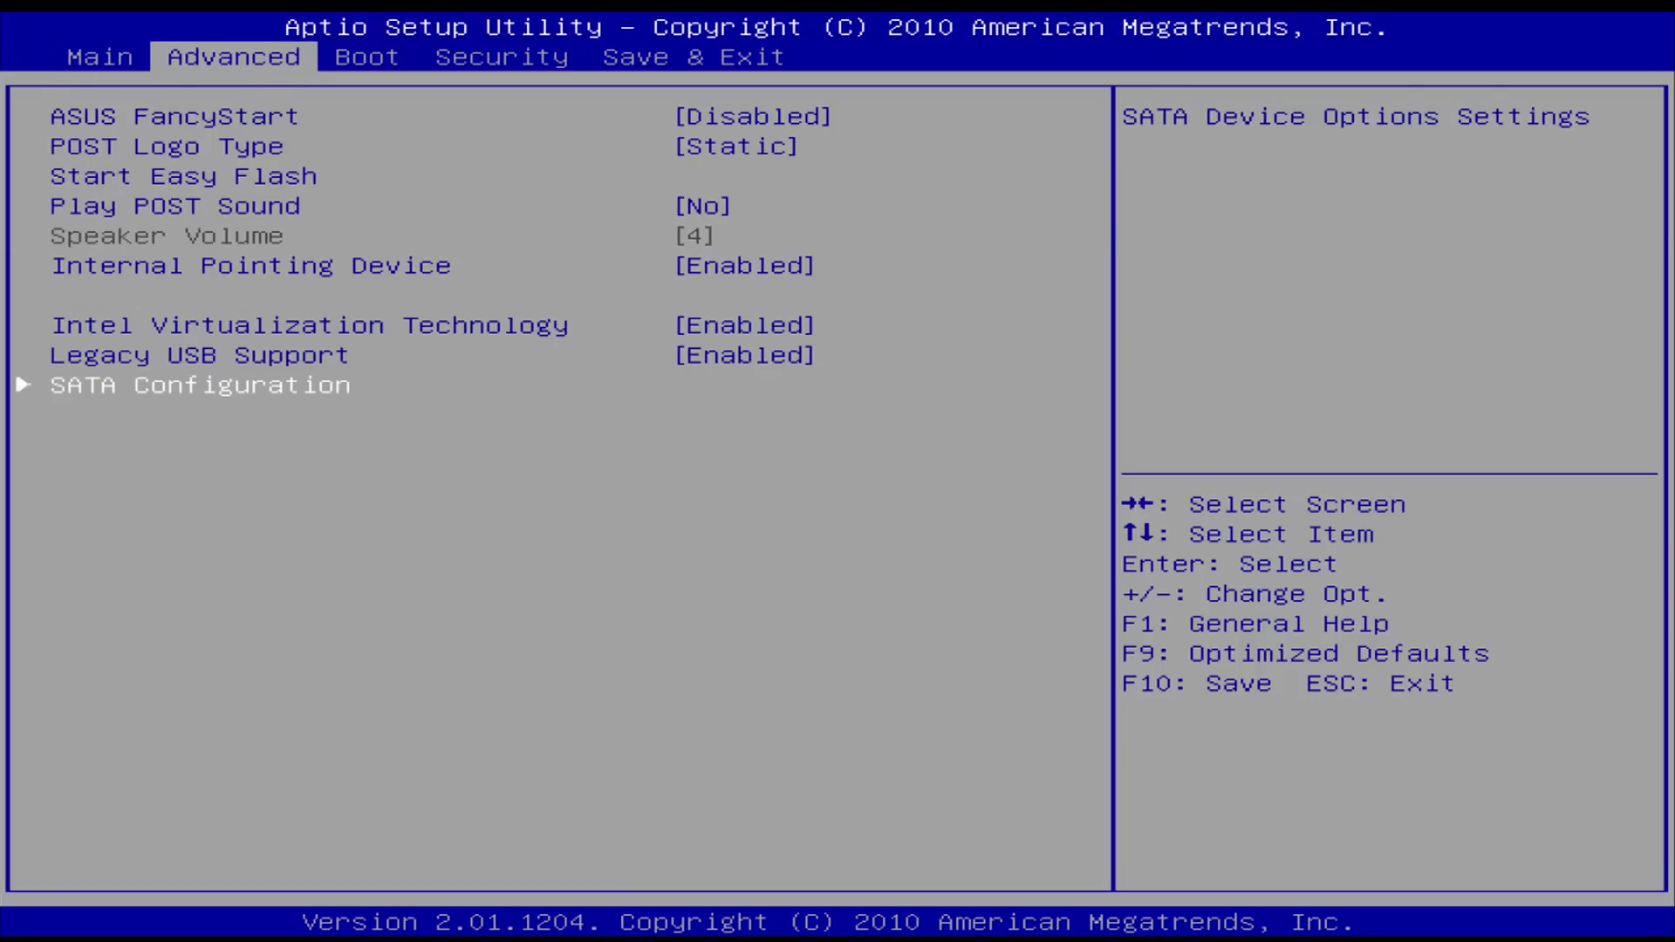
- Keep SATA Mode Selection at AHCI in SATA Configuration, then choose Save Changes and Exit
key(Up)
key(Down)
key(Return)
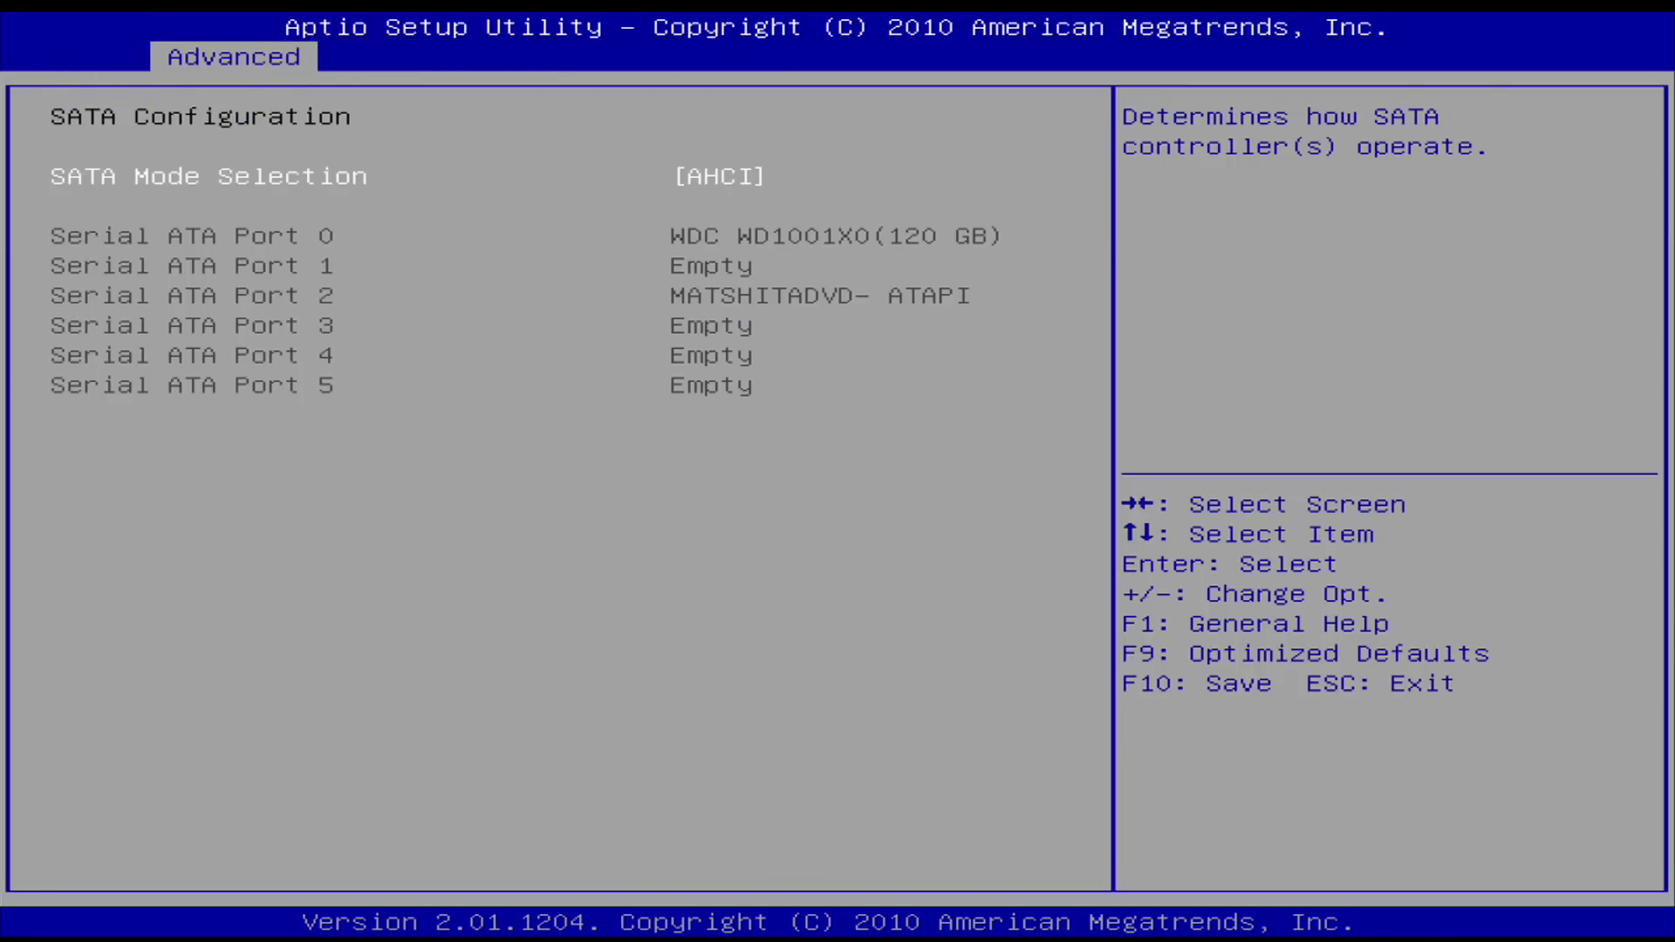
key(Return)
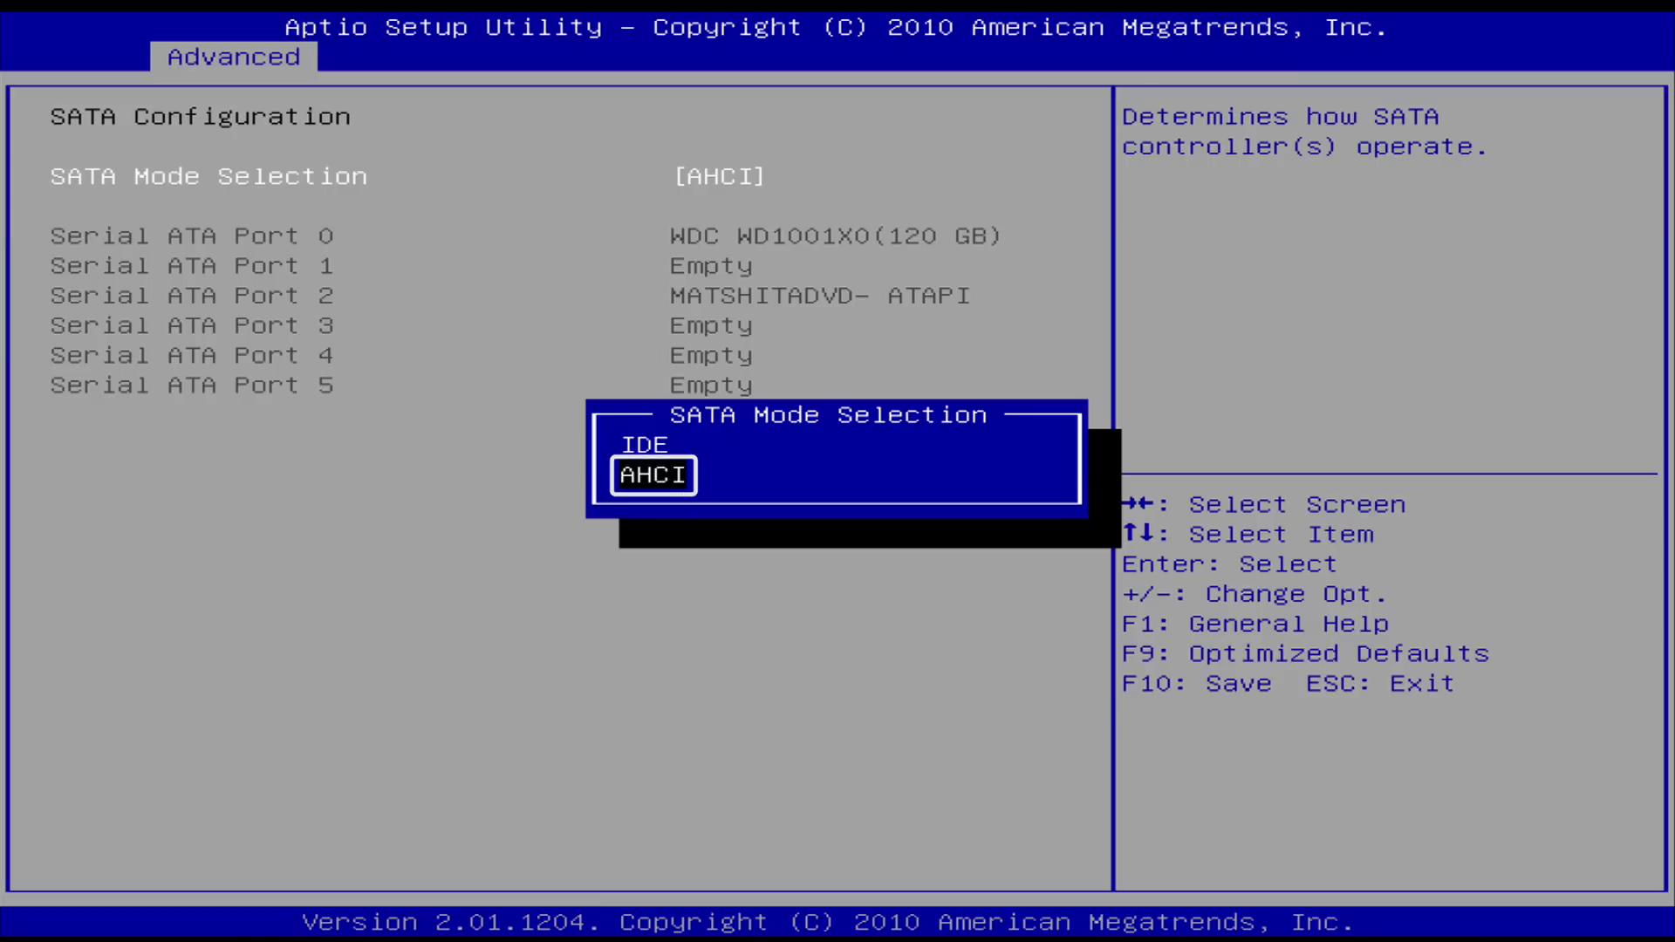
key(Escape)
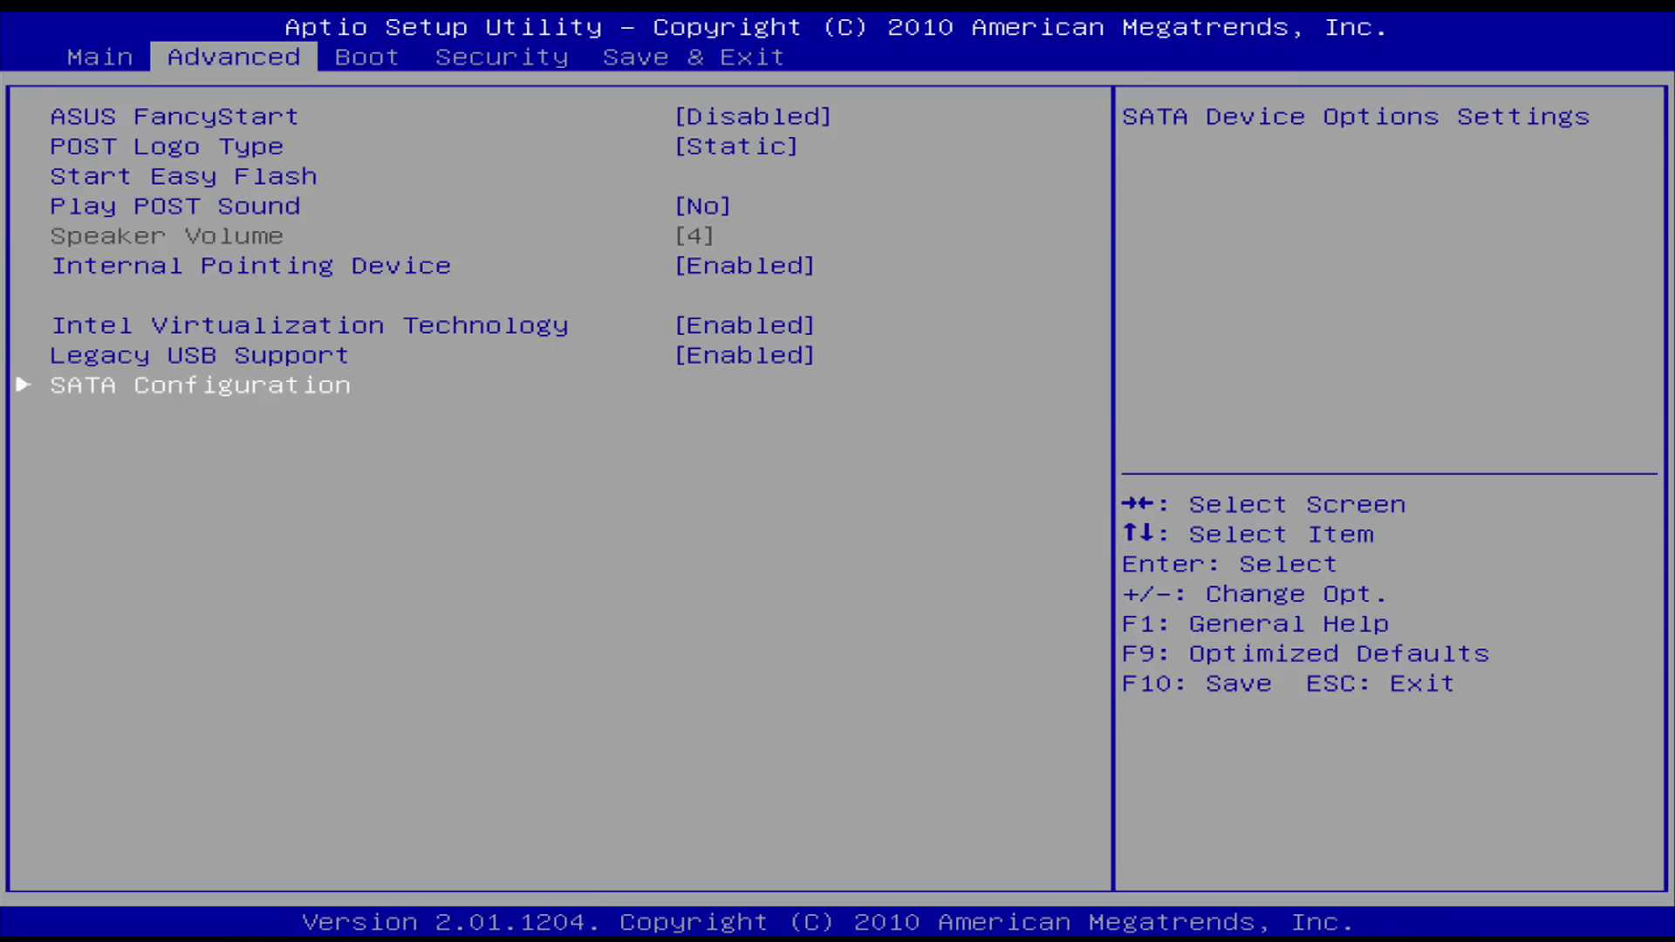
key(Right)
key(Right)
key(Right)
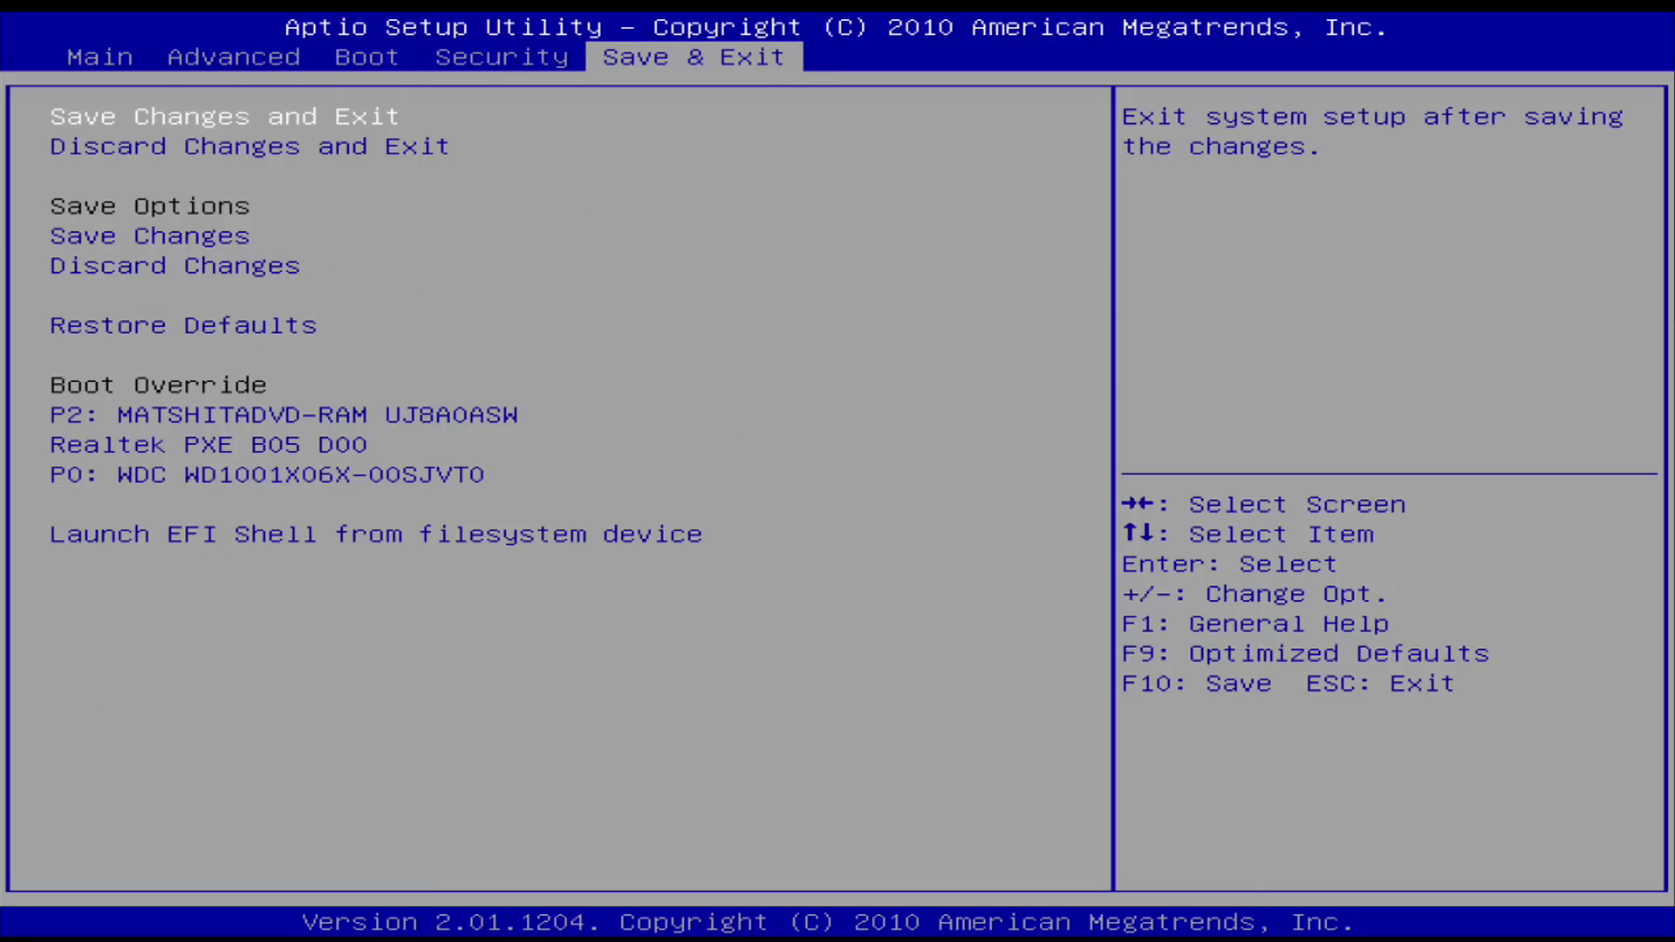
key(Return)
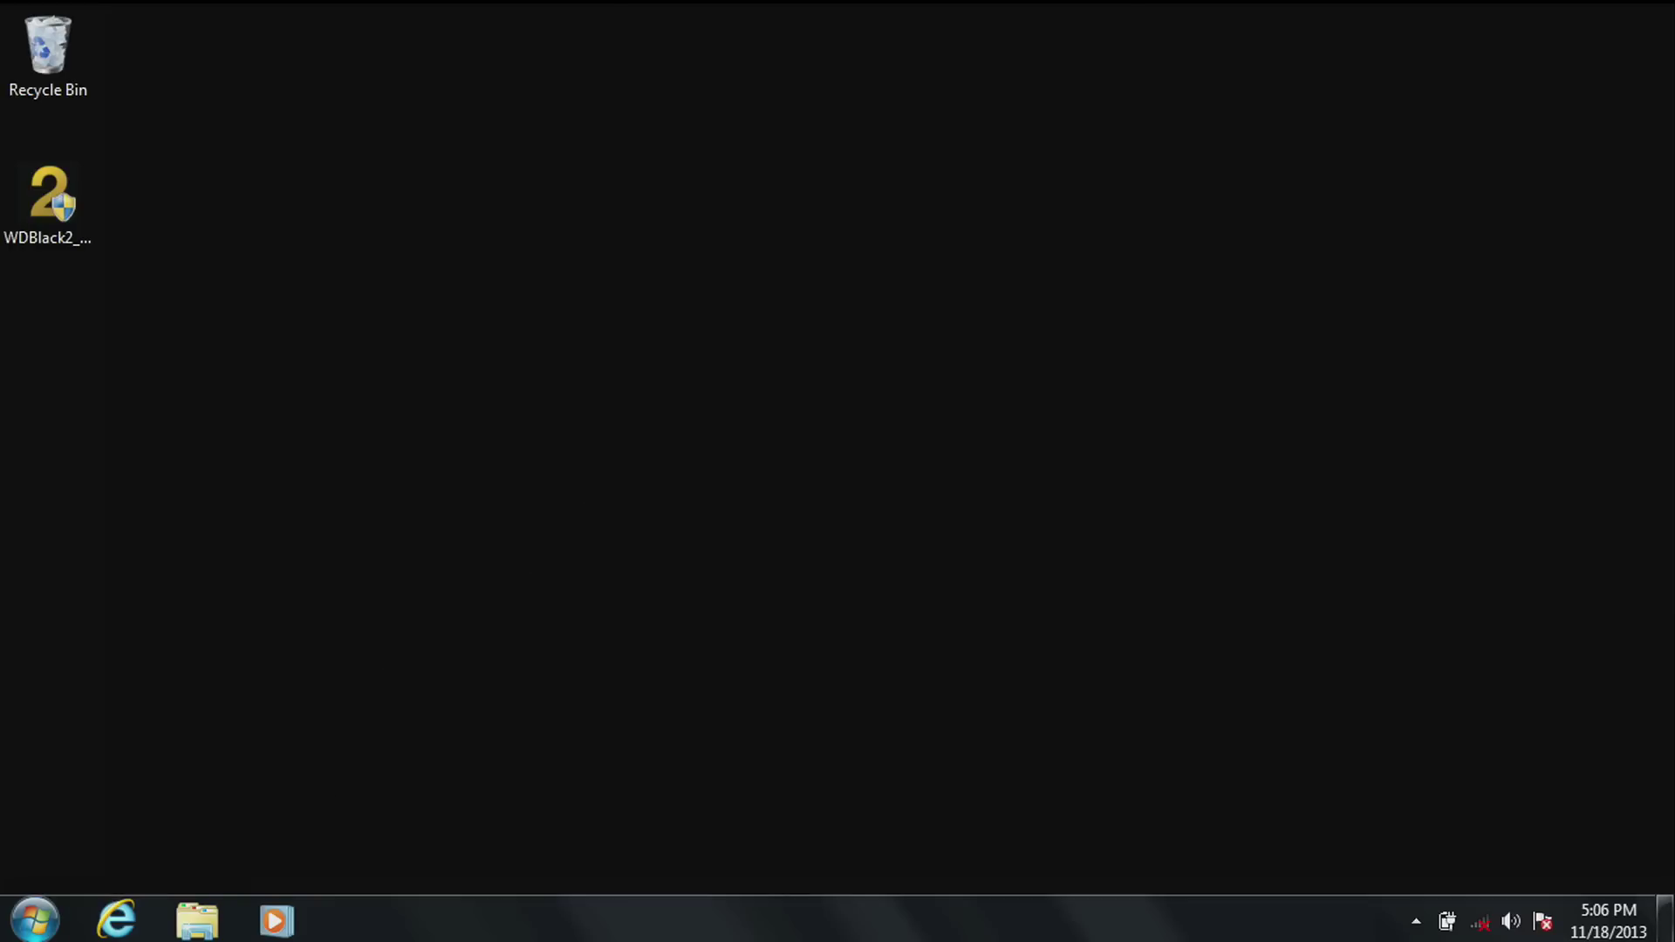
- Open the Documents library's properties and browse to Data (D:) to include a folder
click(218, 909)
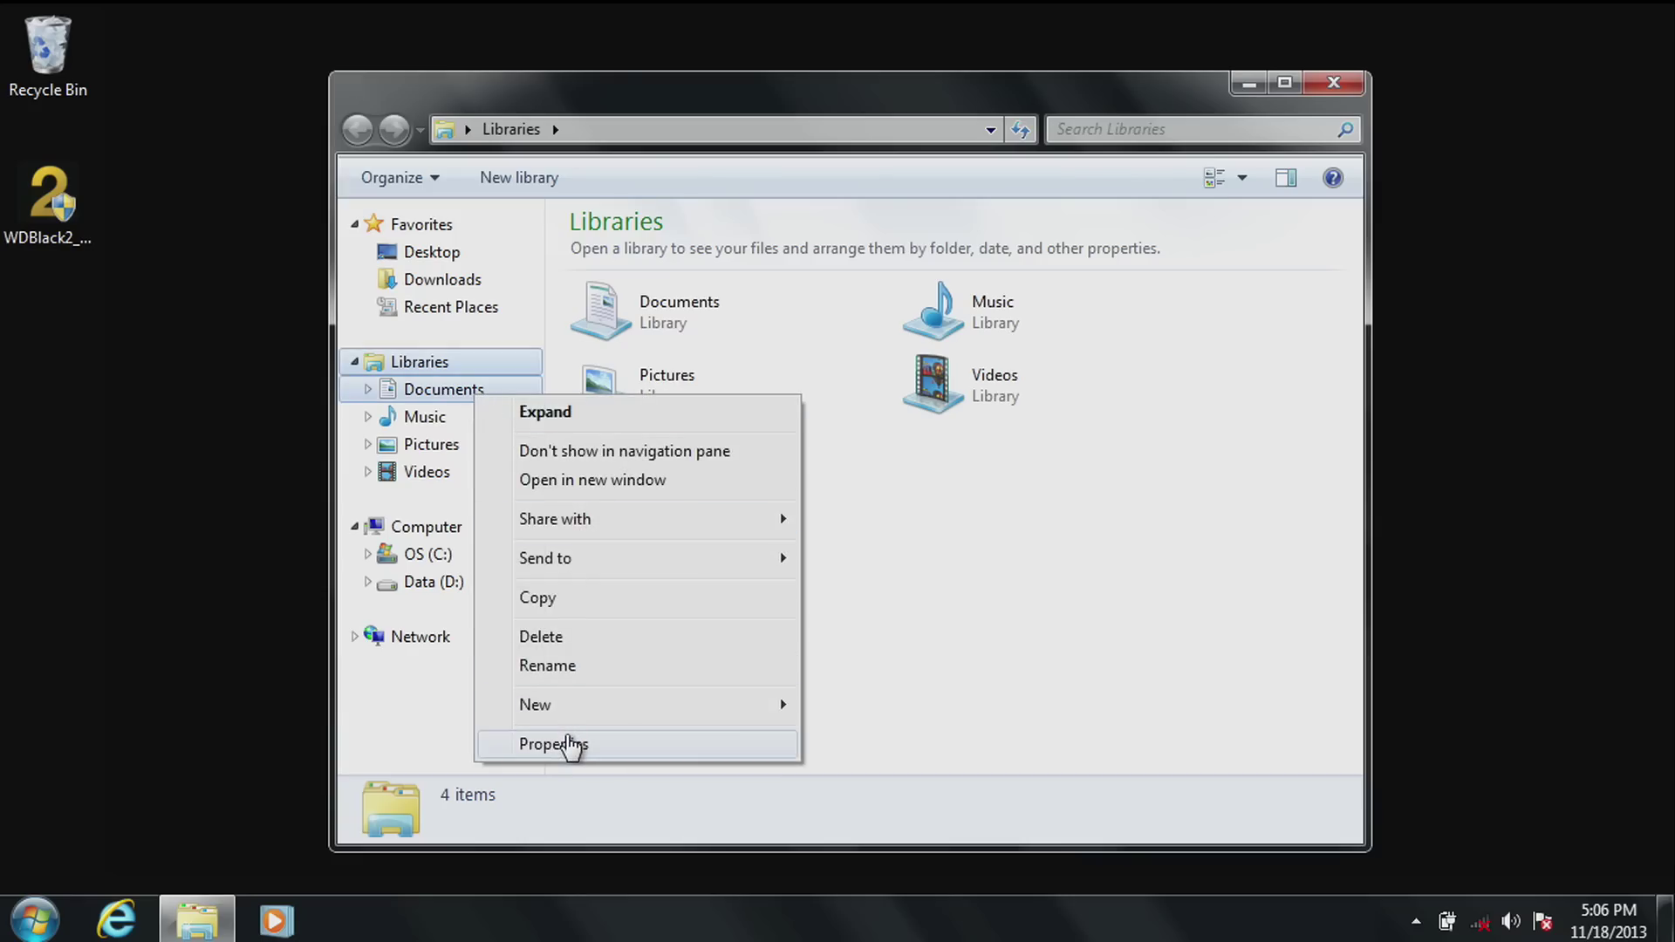
click(569, 744)
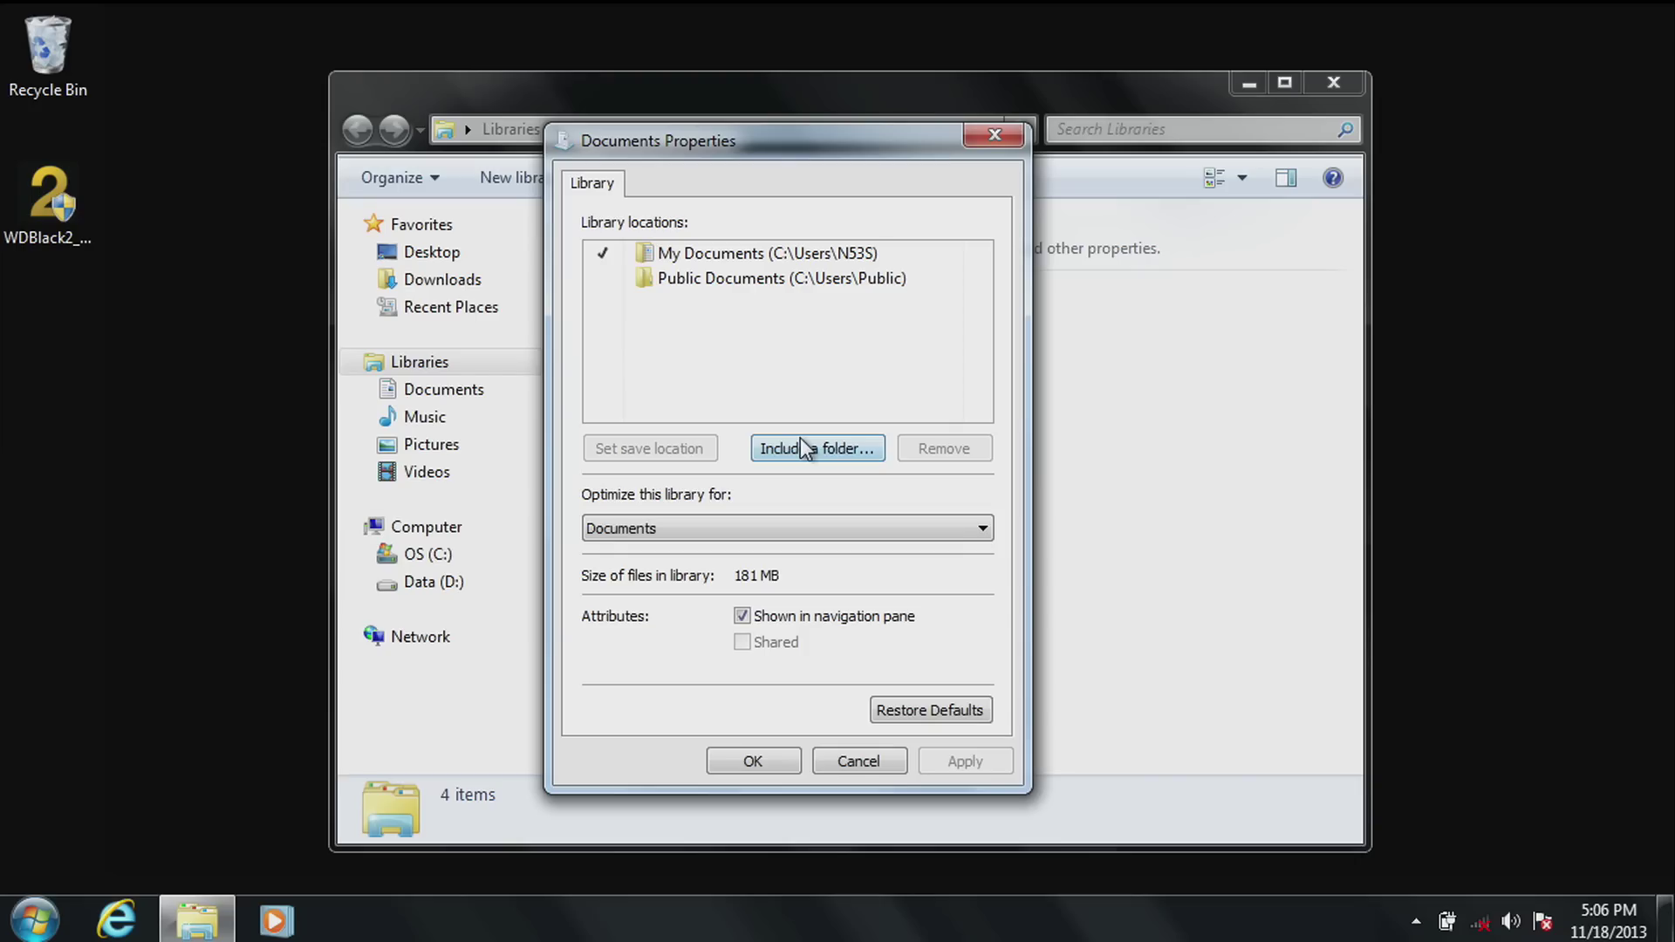
click(799, 437)
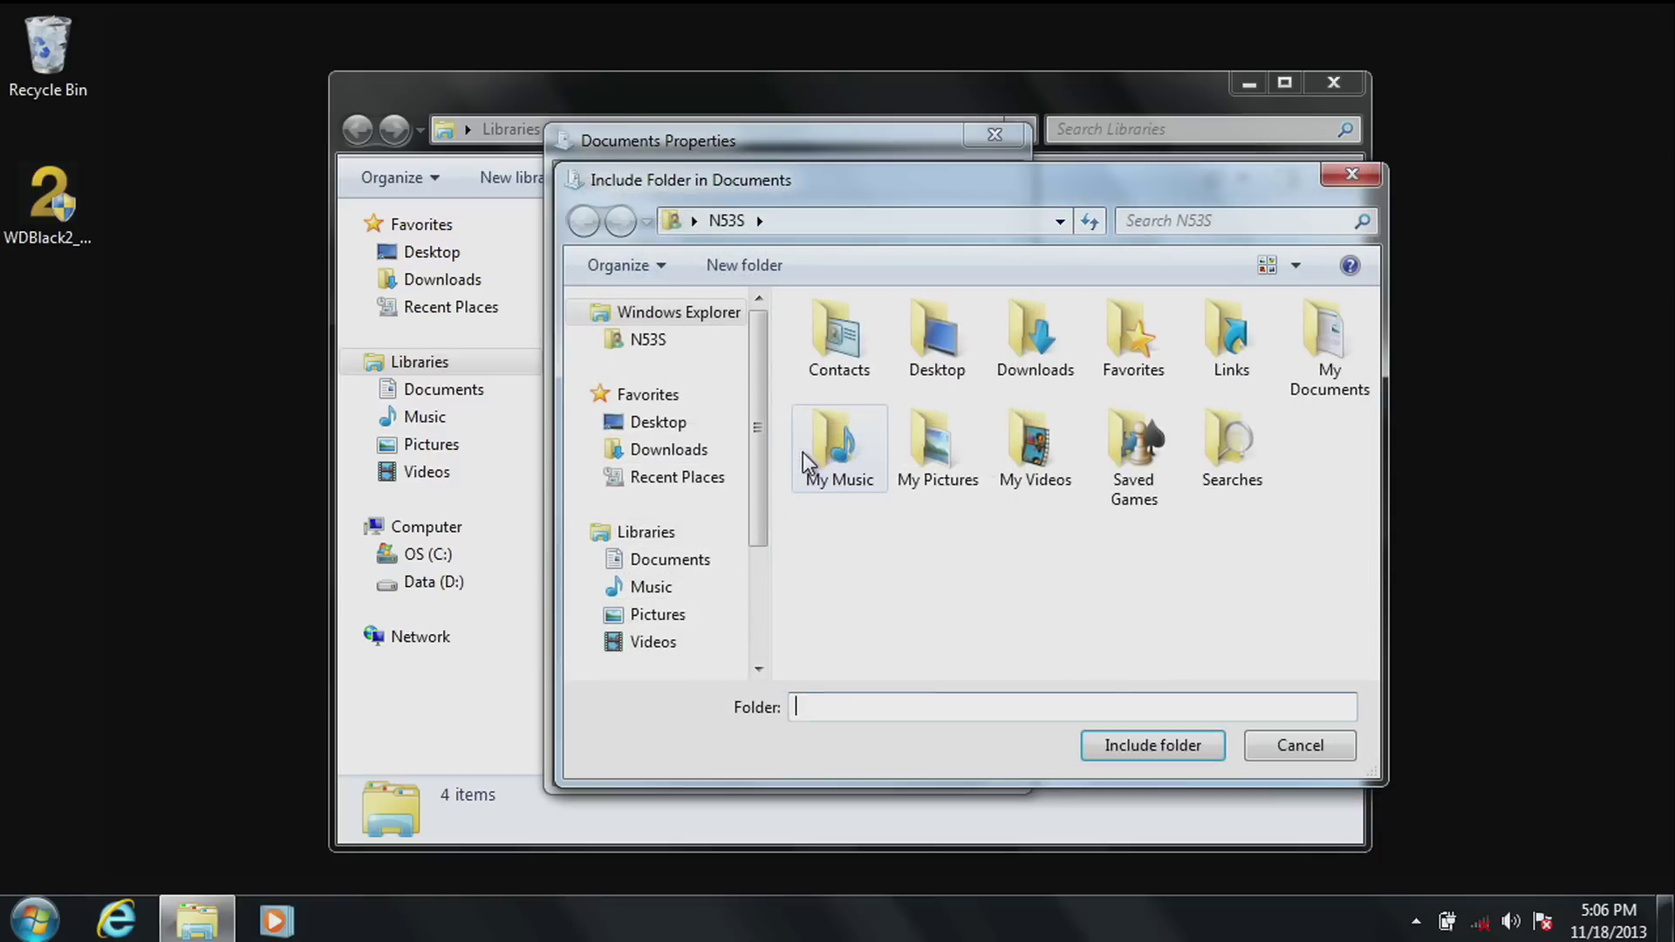
scroll(762, 635, down, 2)
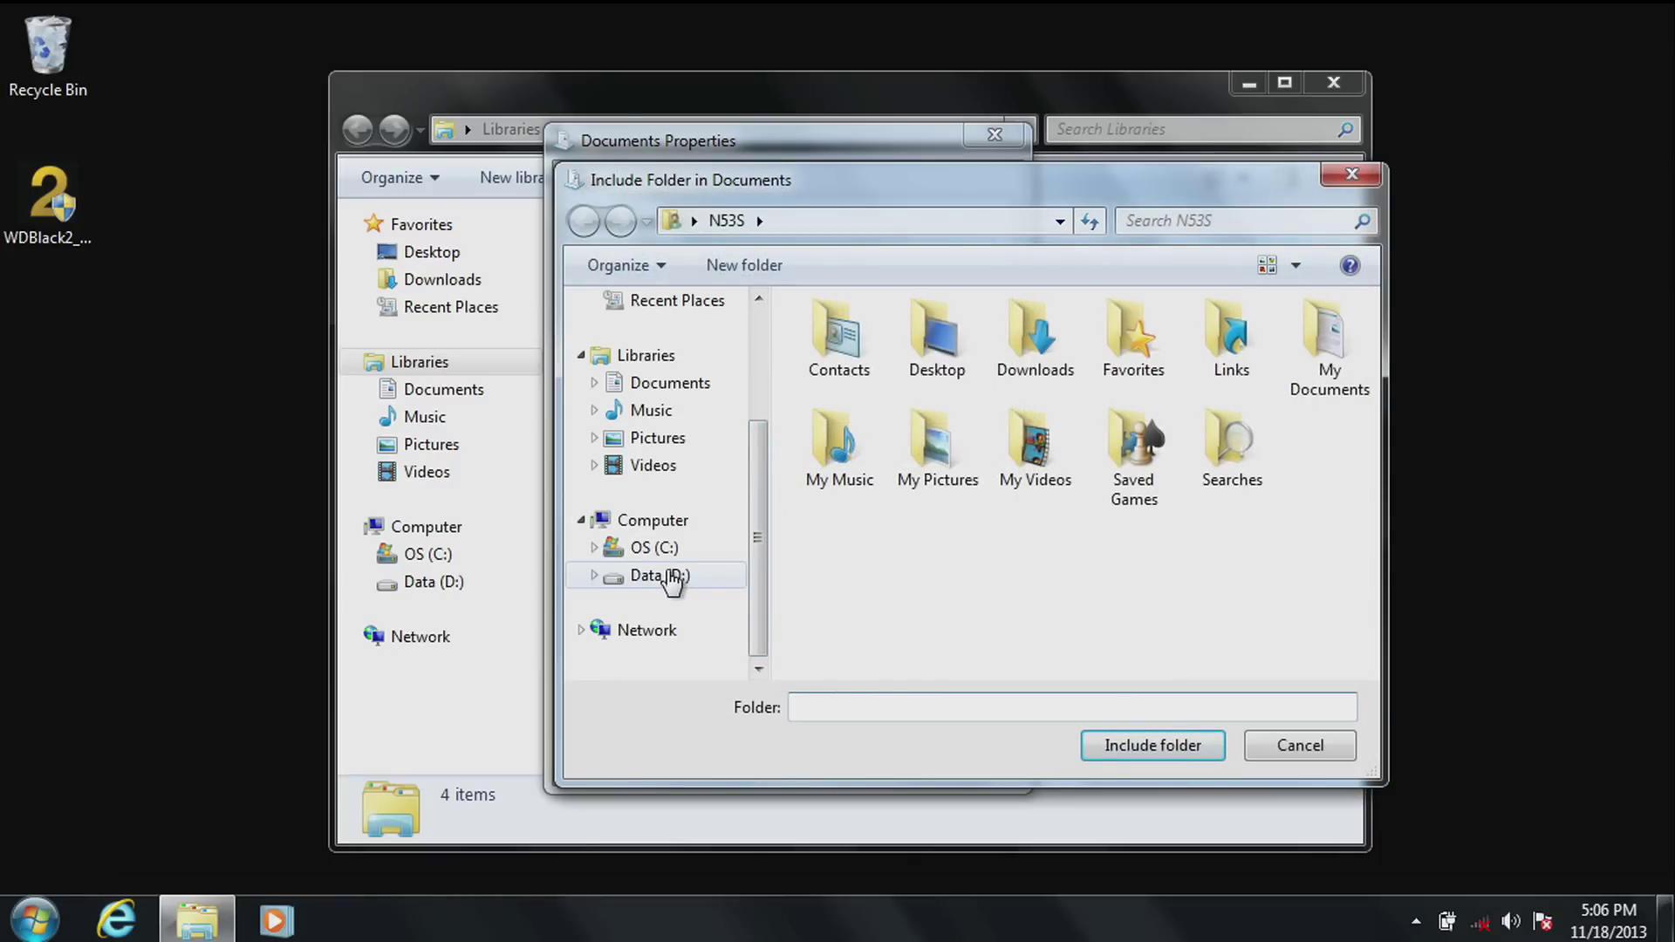
click(672, 577)
- Create a new folder named 'Documents' on D: and include it in the library
right_click(866, 429)
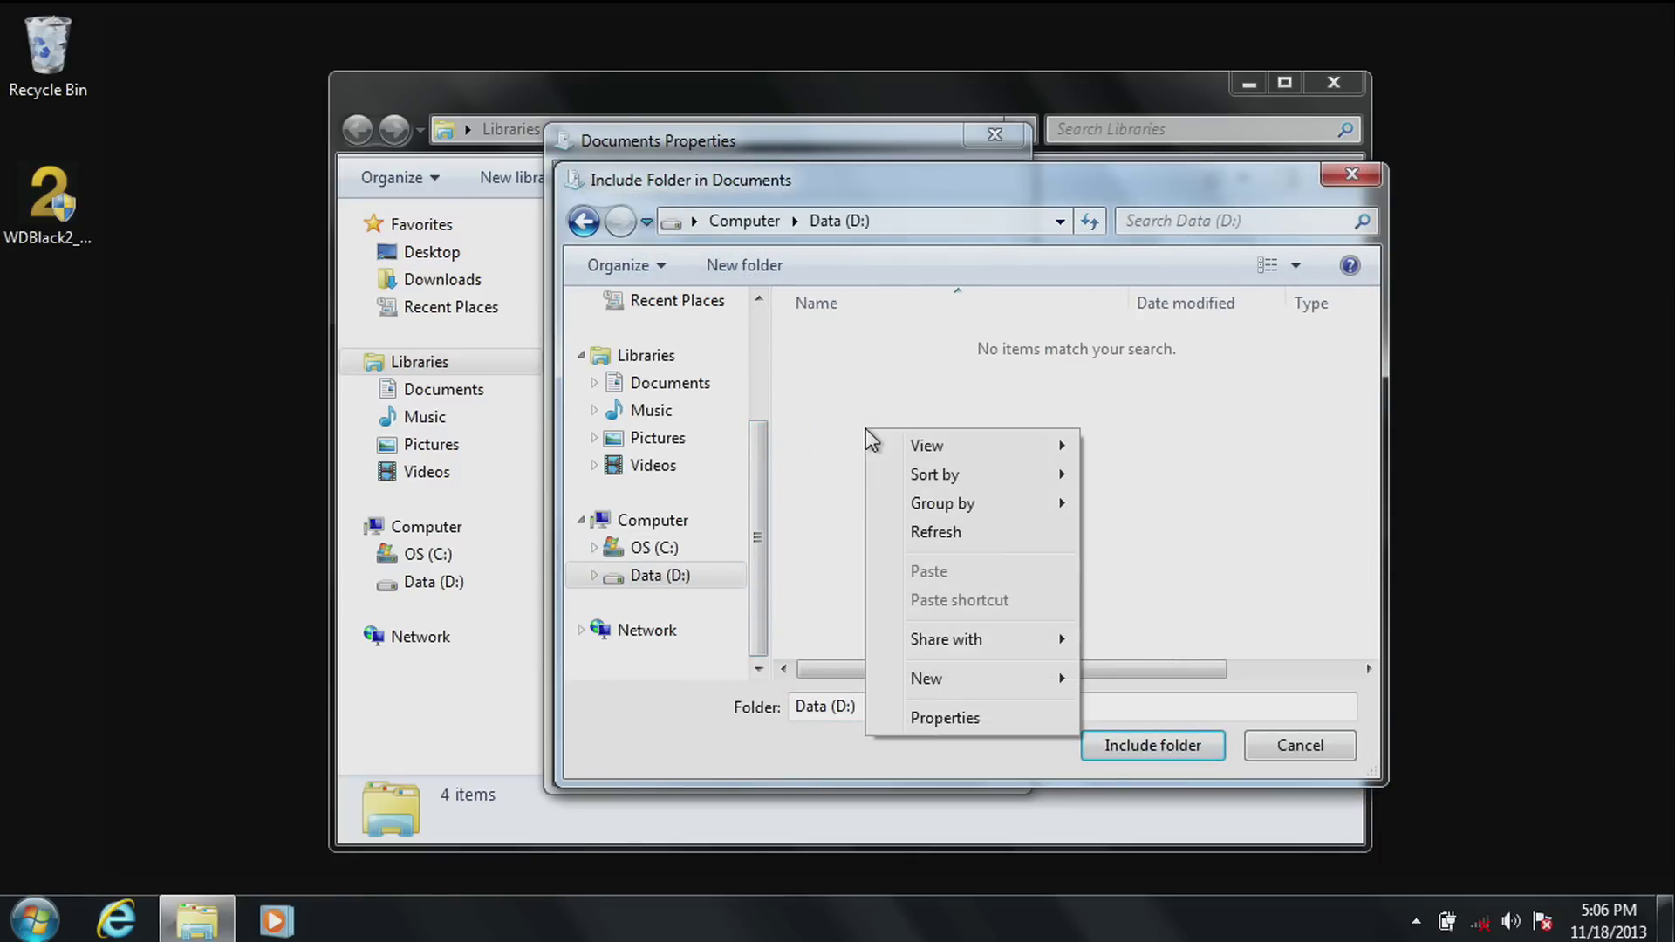
mouse_move(949, 684)
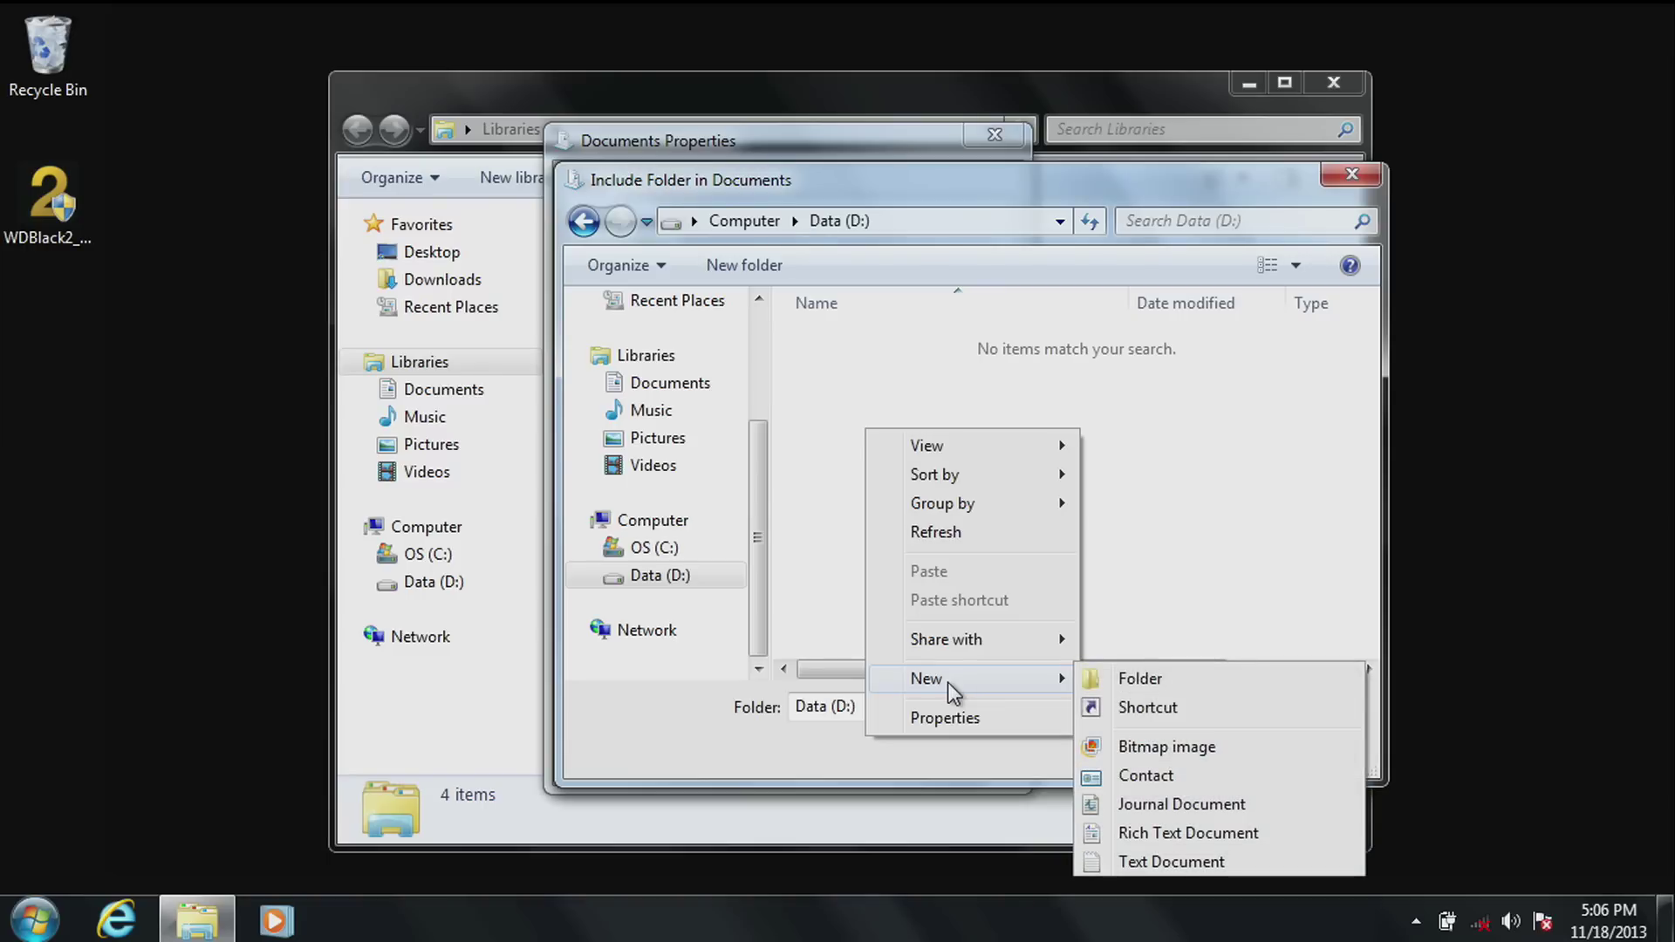
text(f)
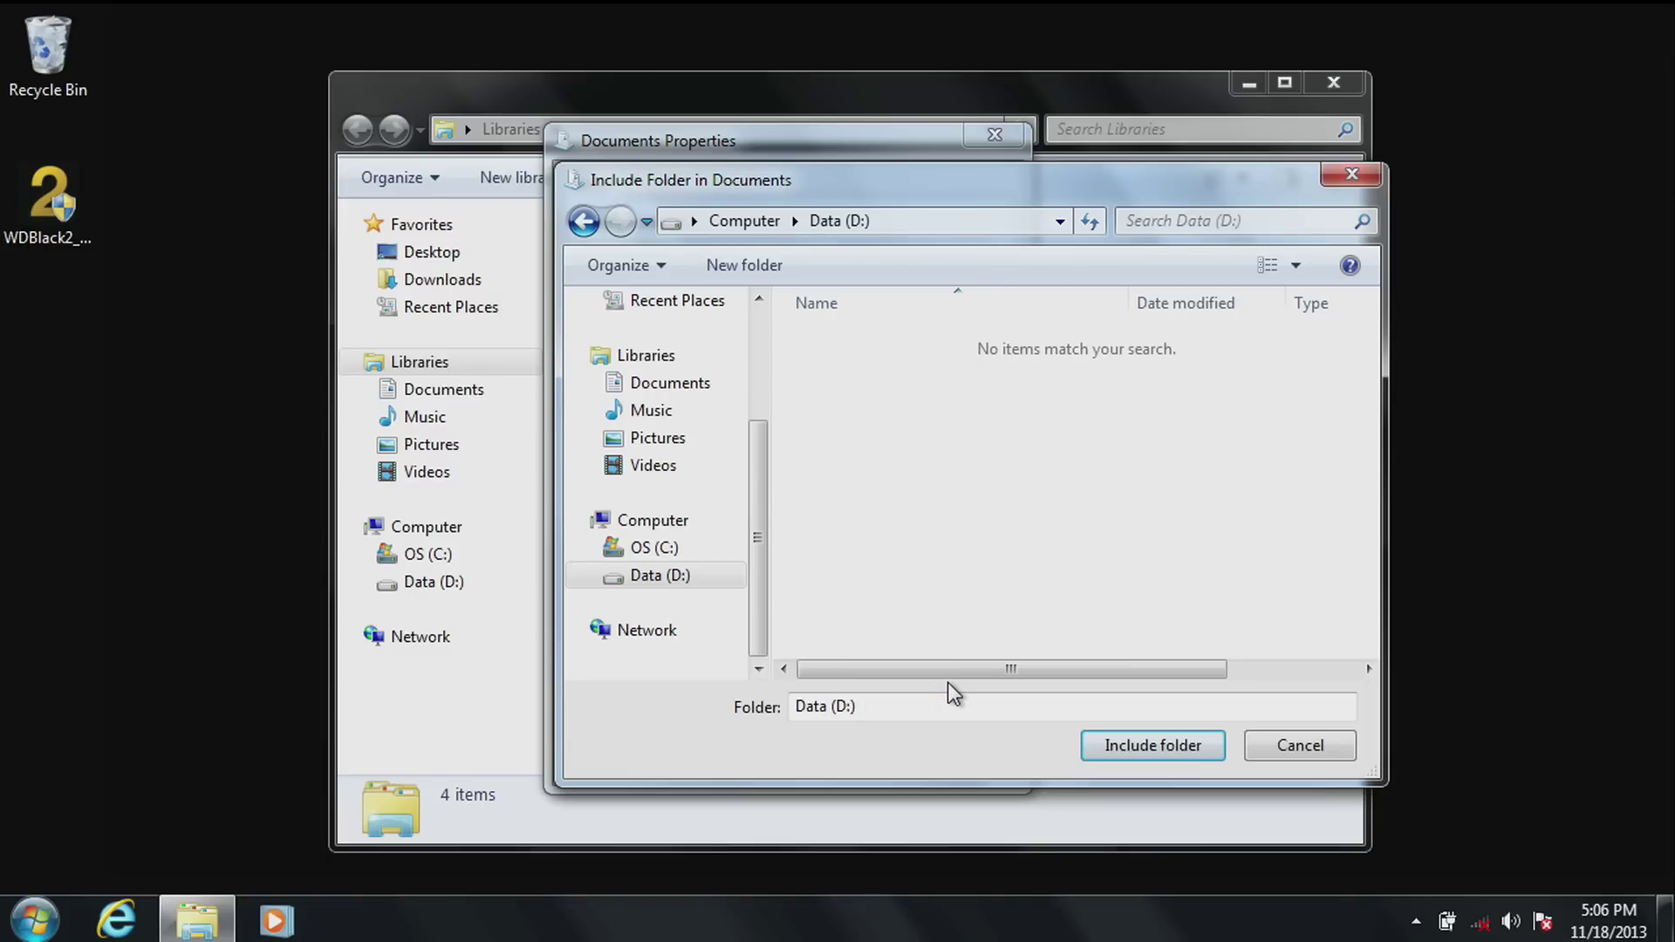
text(Documents)
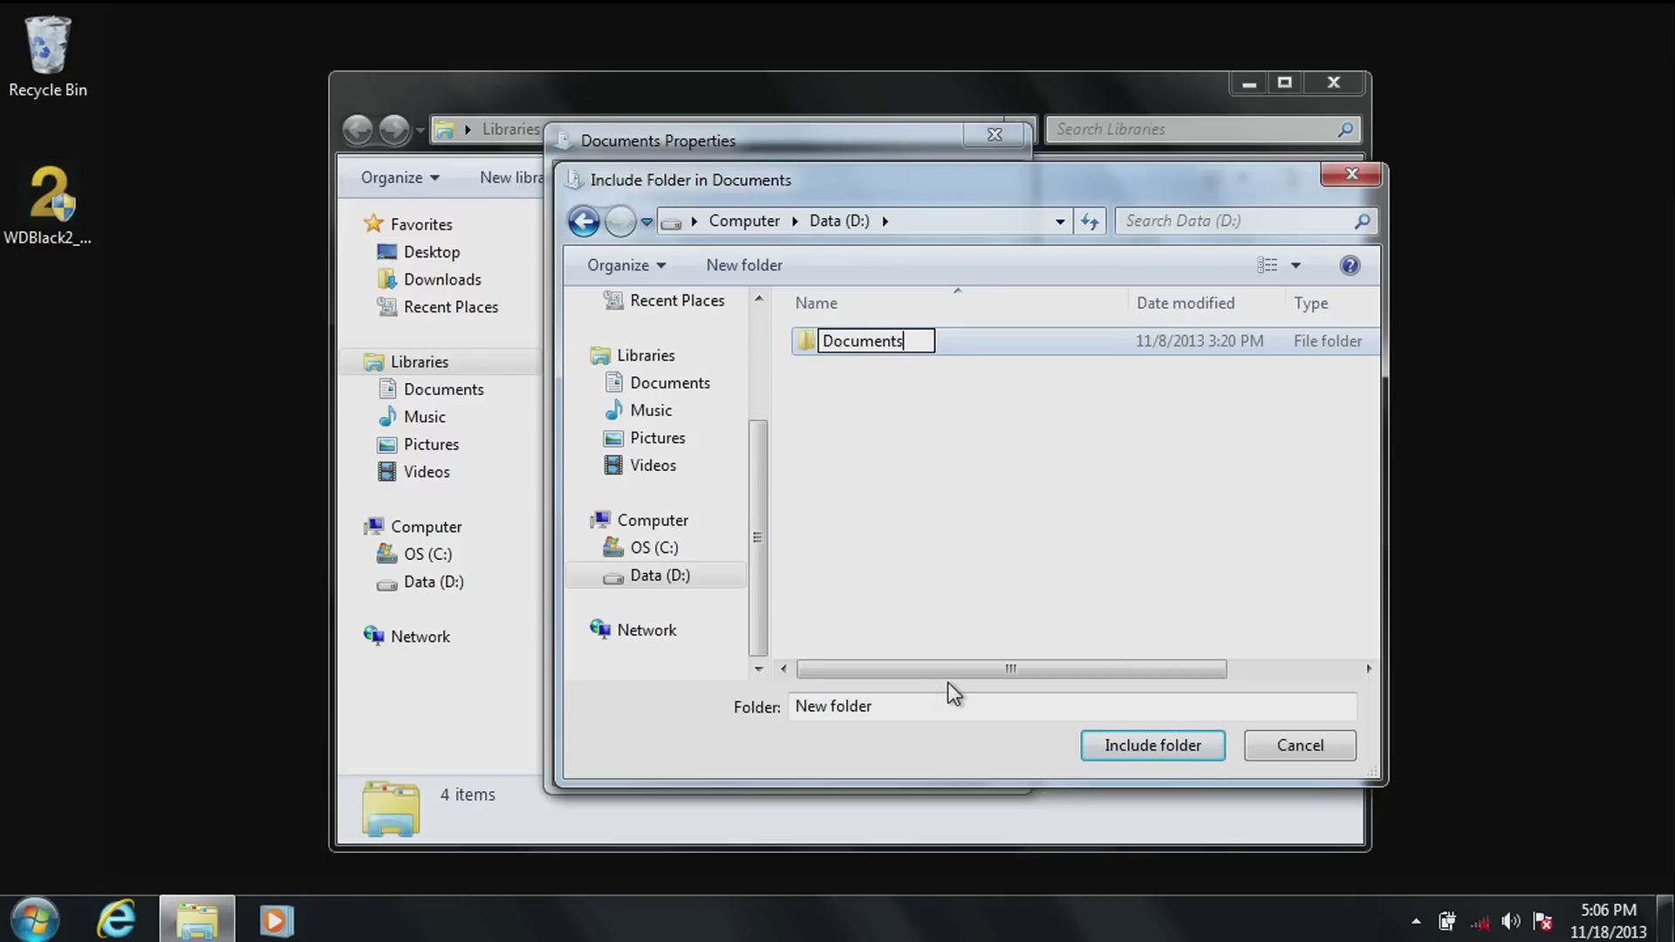
key(Return)
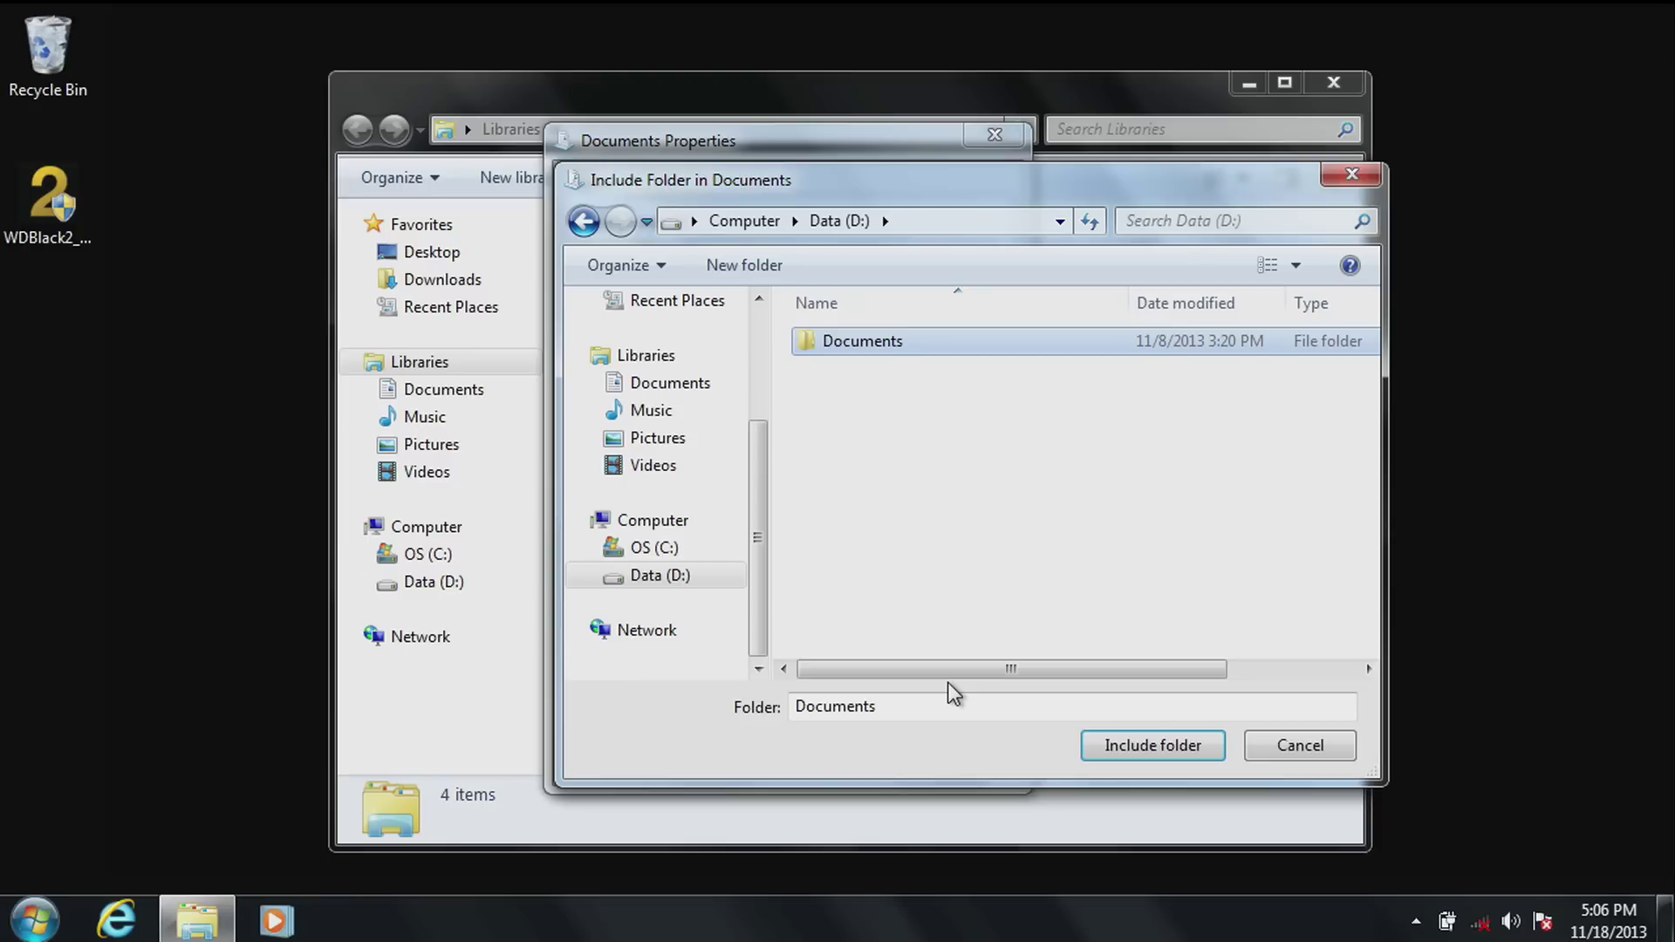
click(1123, 740)
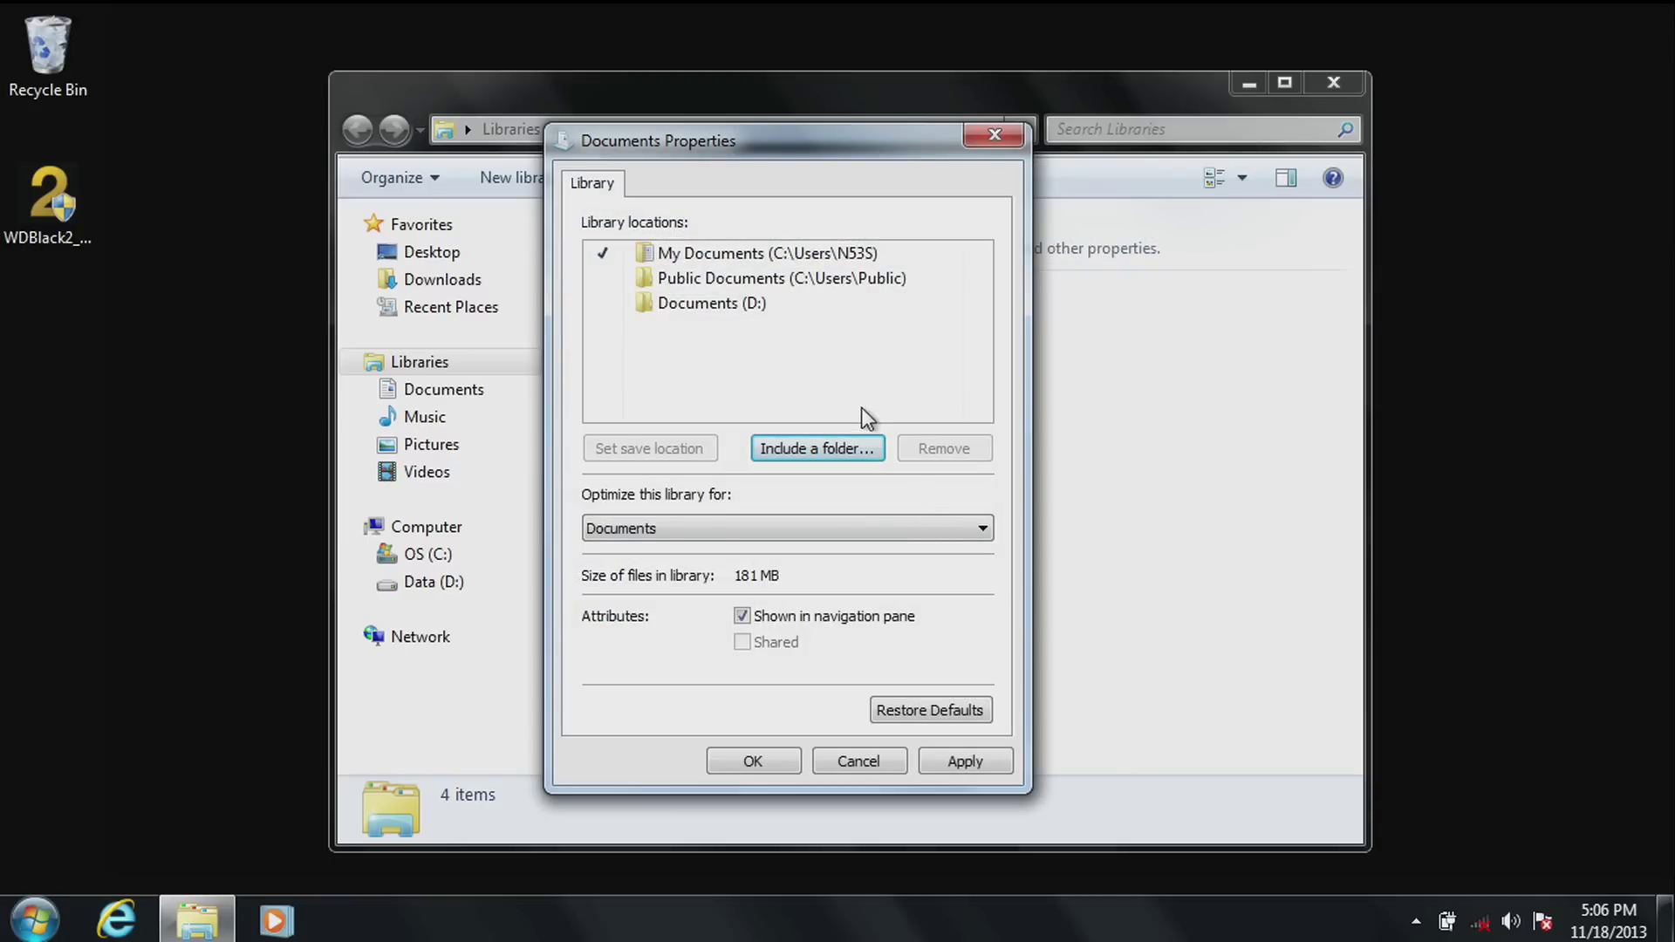
- Make Documents (D:) the Documents library's default save location and apply
click(698, 304)
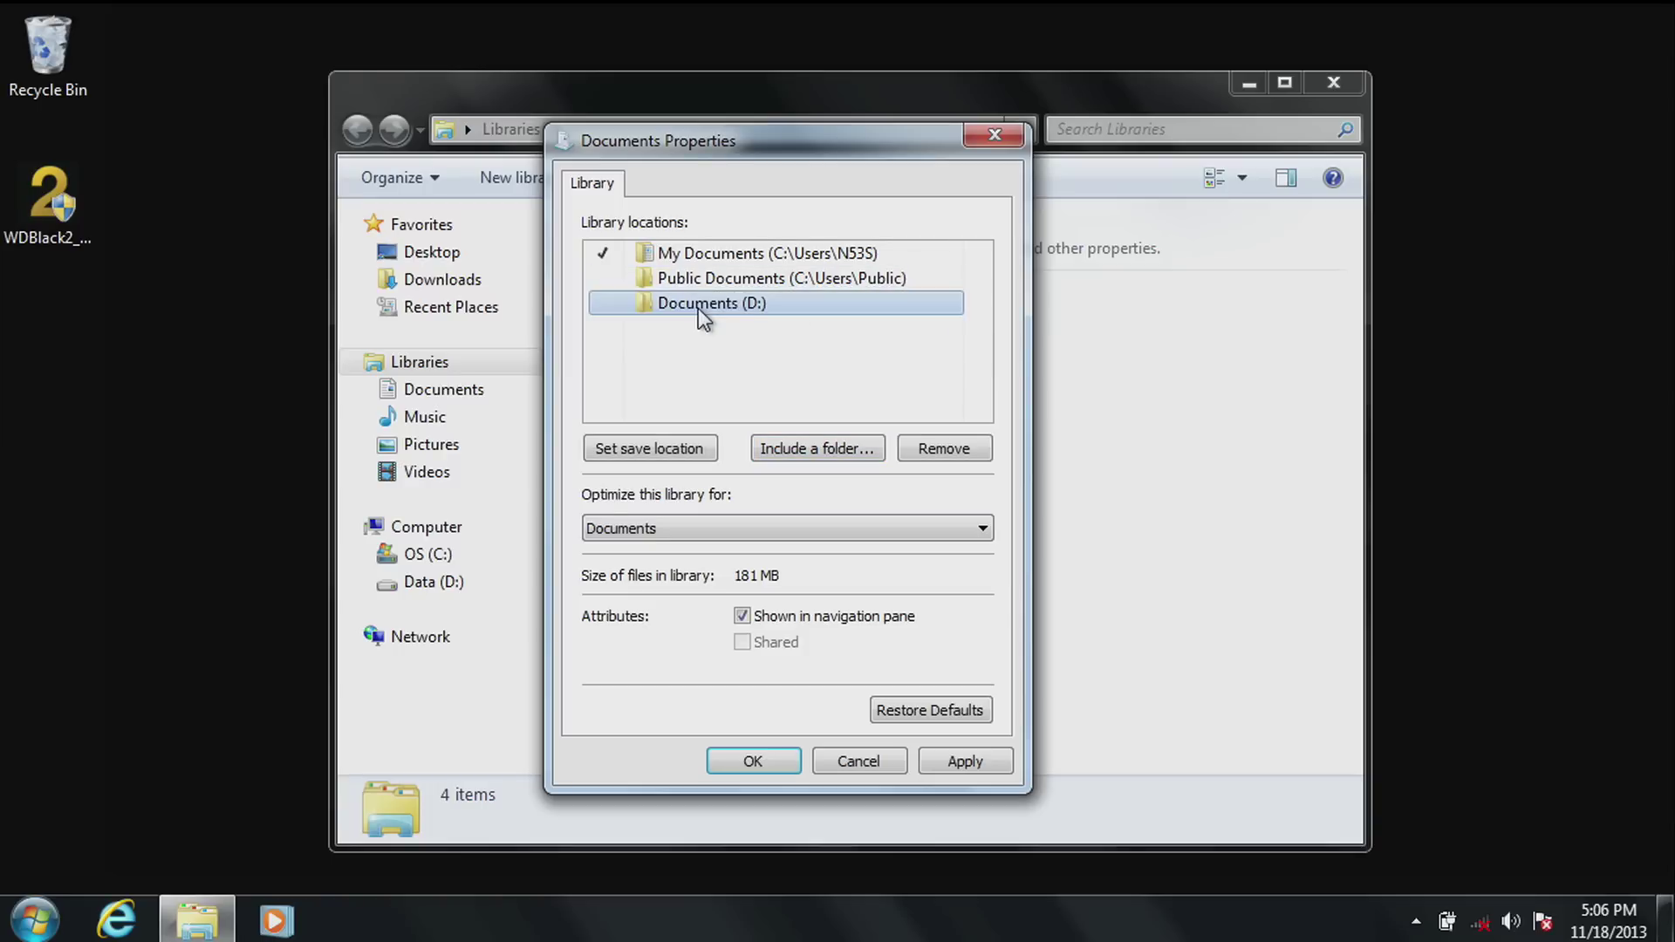
click(669, 446)
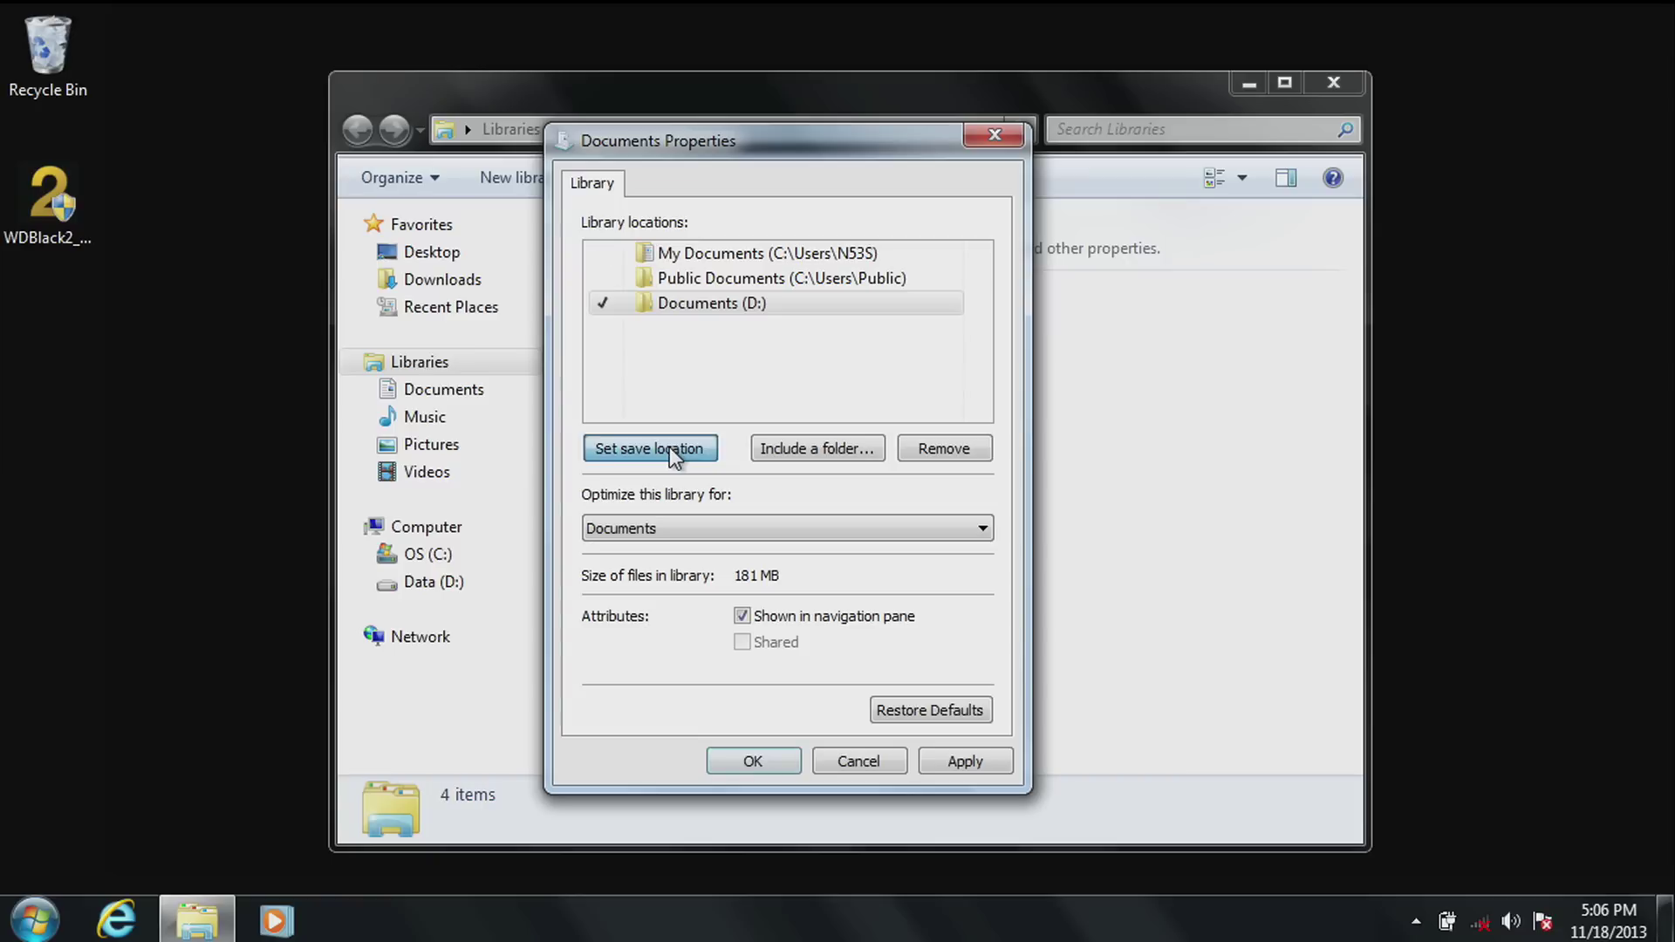
click(962, 762)
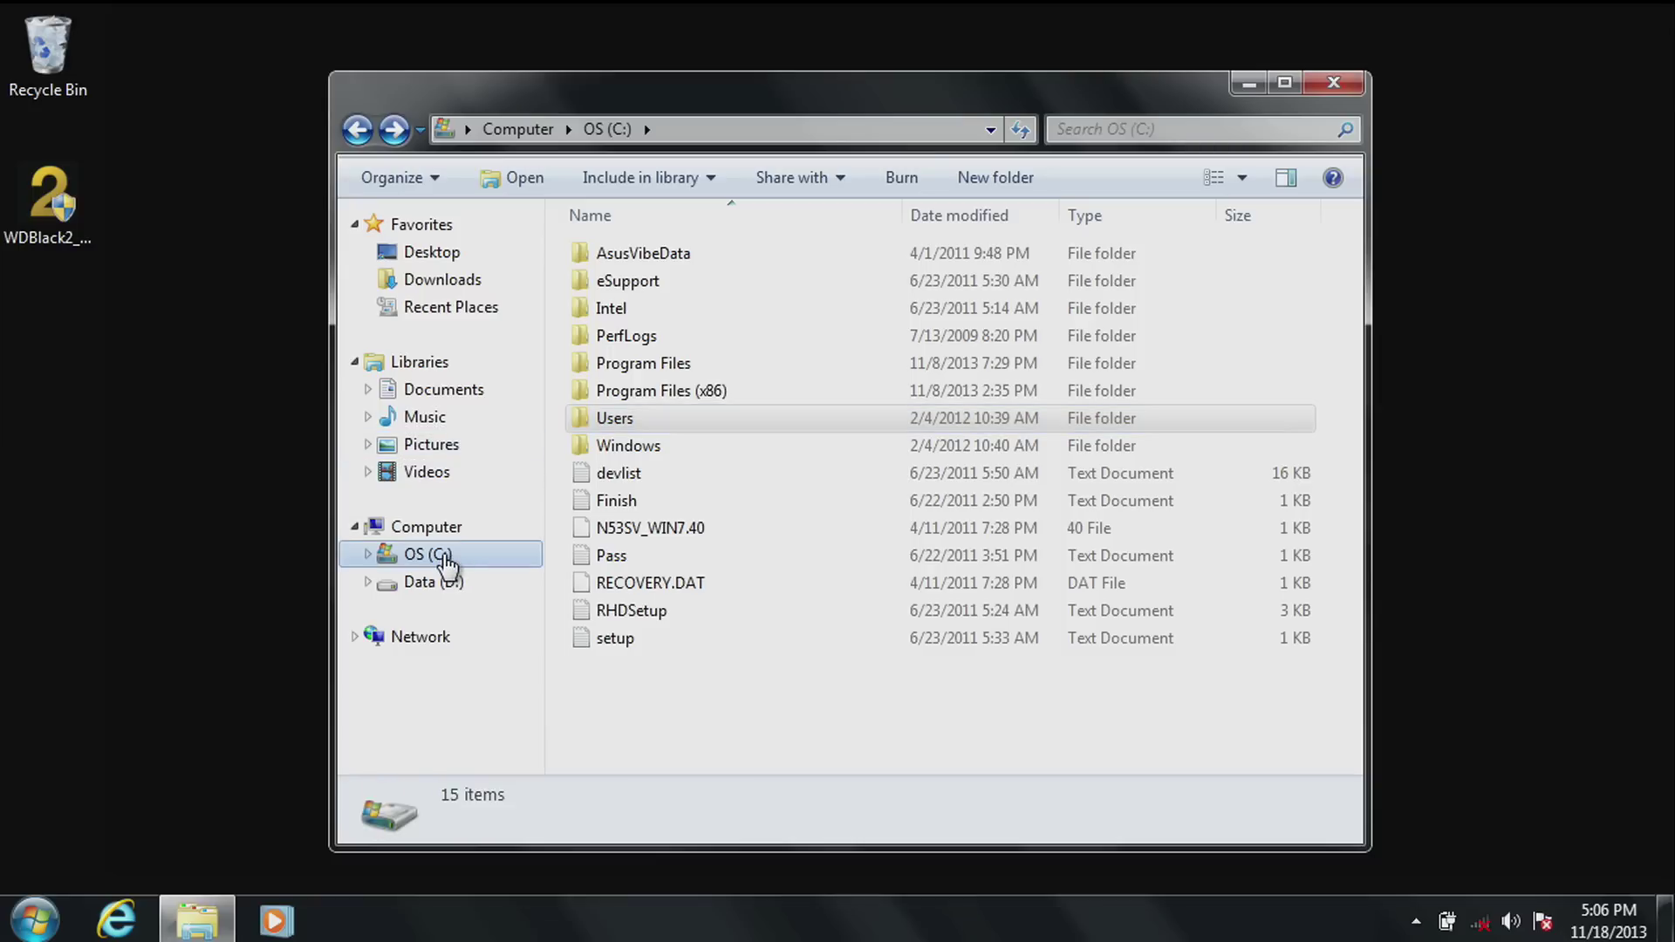
- Copy the Bluetooth Folder and desktop folders from C:\Users\<user>\My Documents
click(583, 420)
double_click(583, 420)
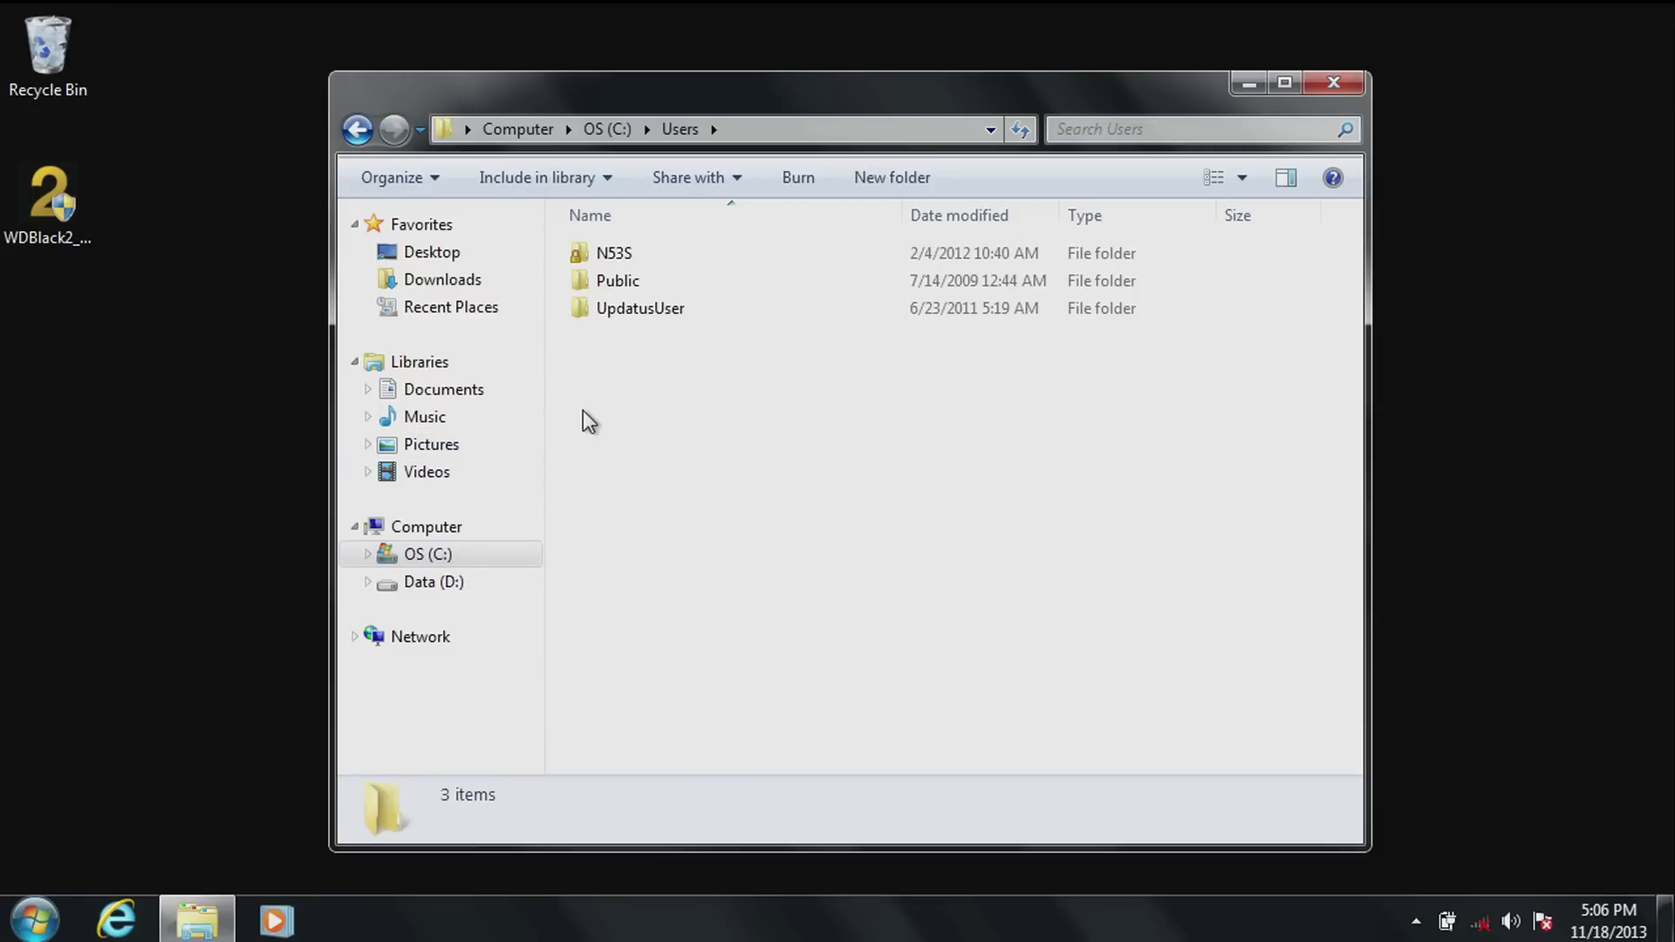
double_click(619, 253)
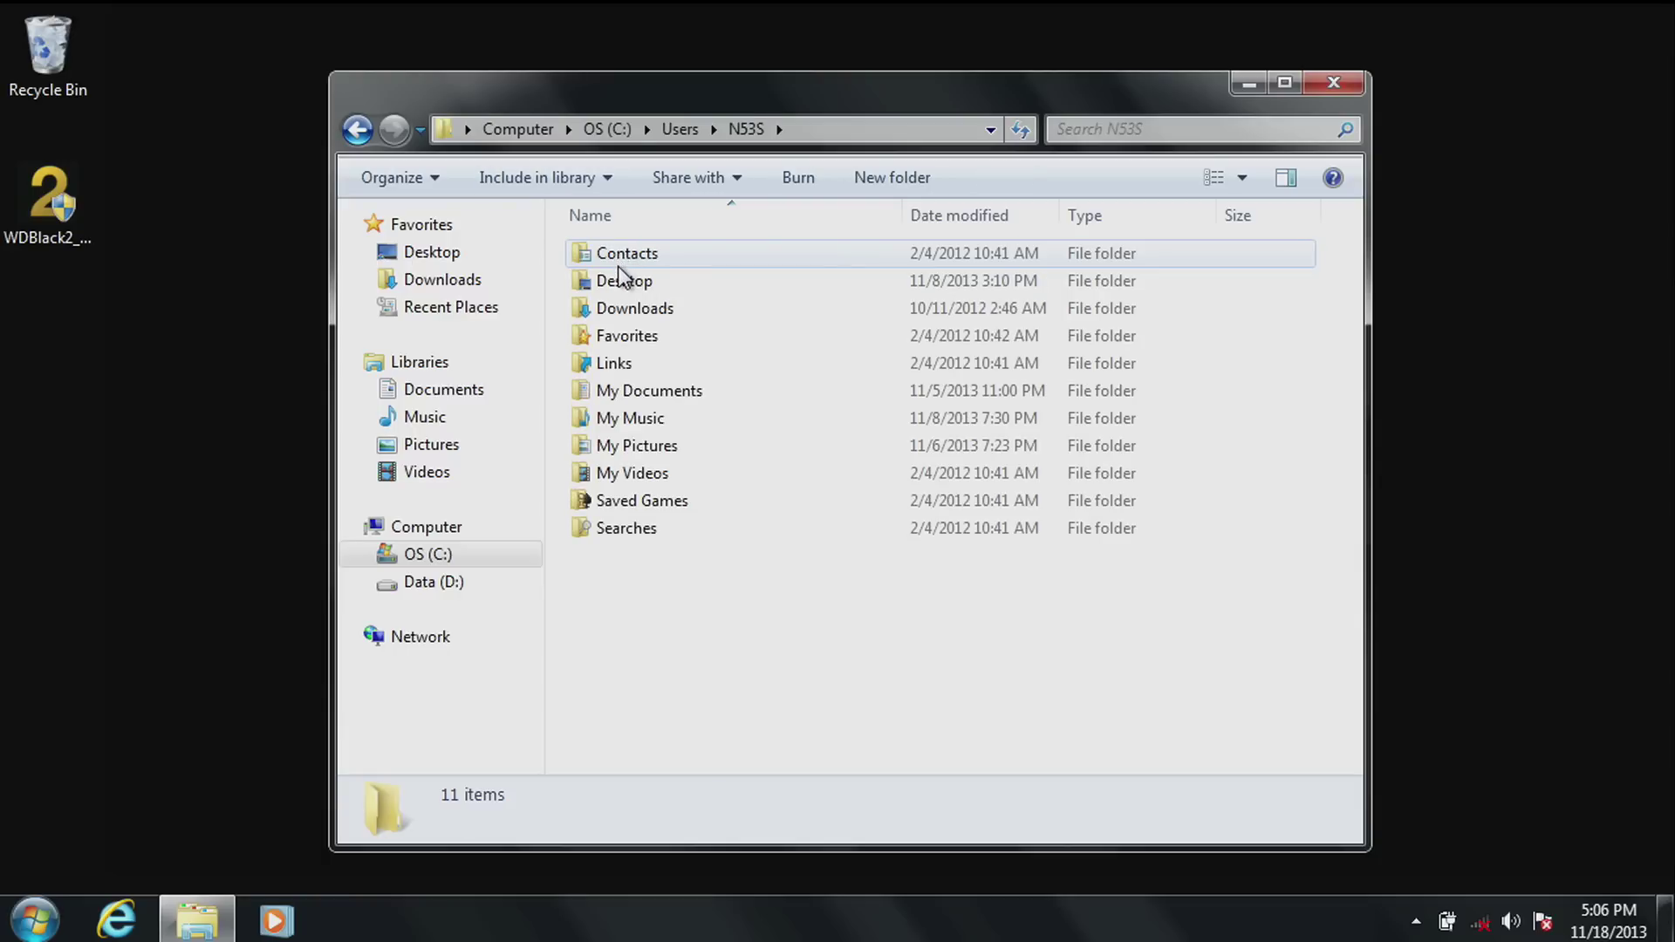
double_click(646, 391)
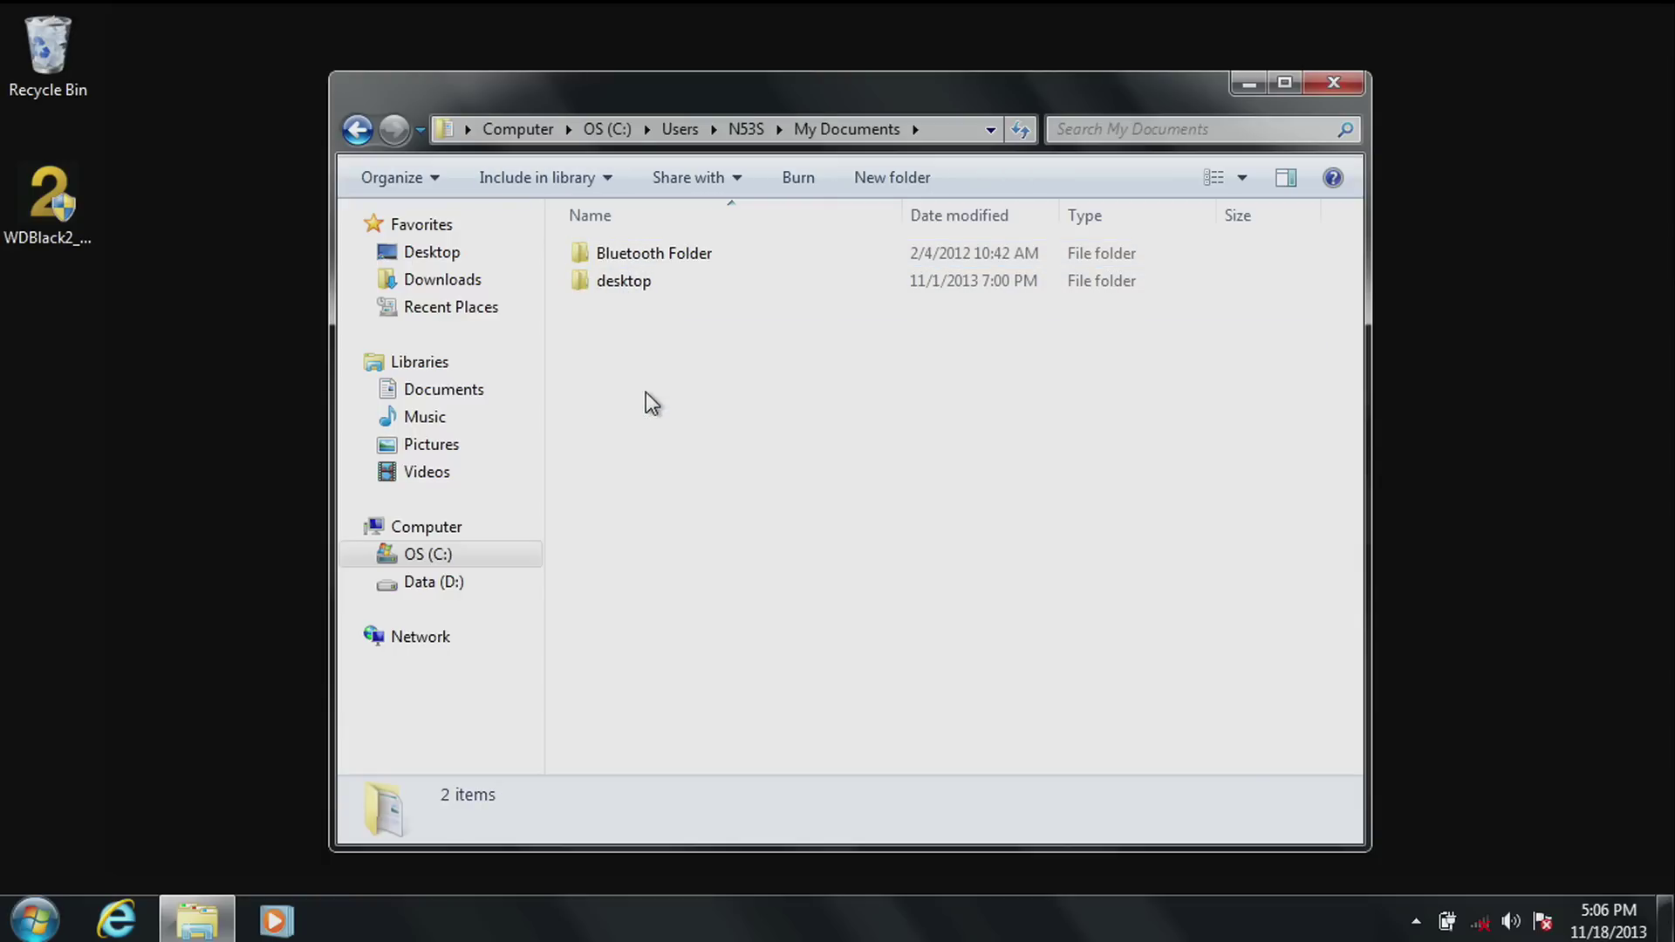
key(ctrl+a)
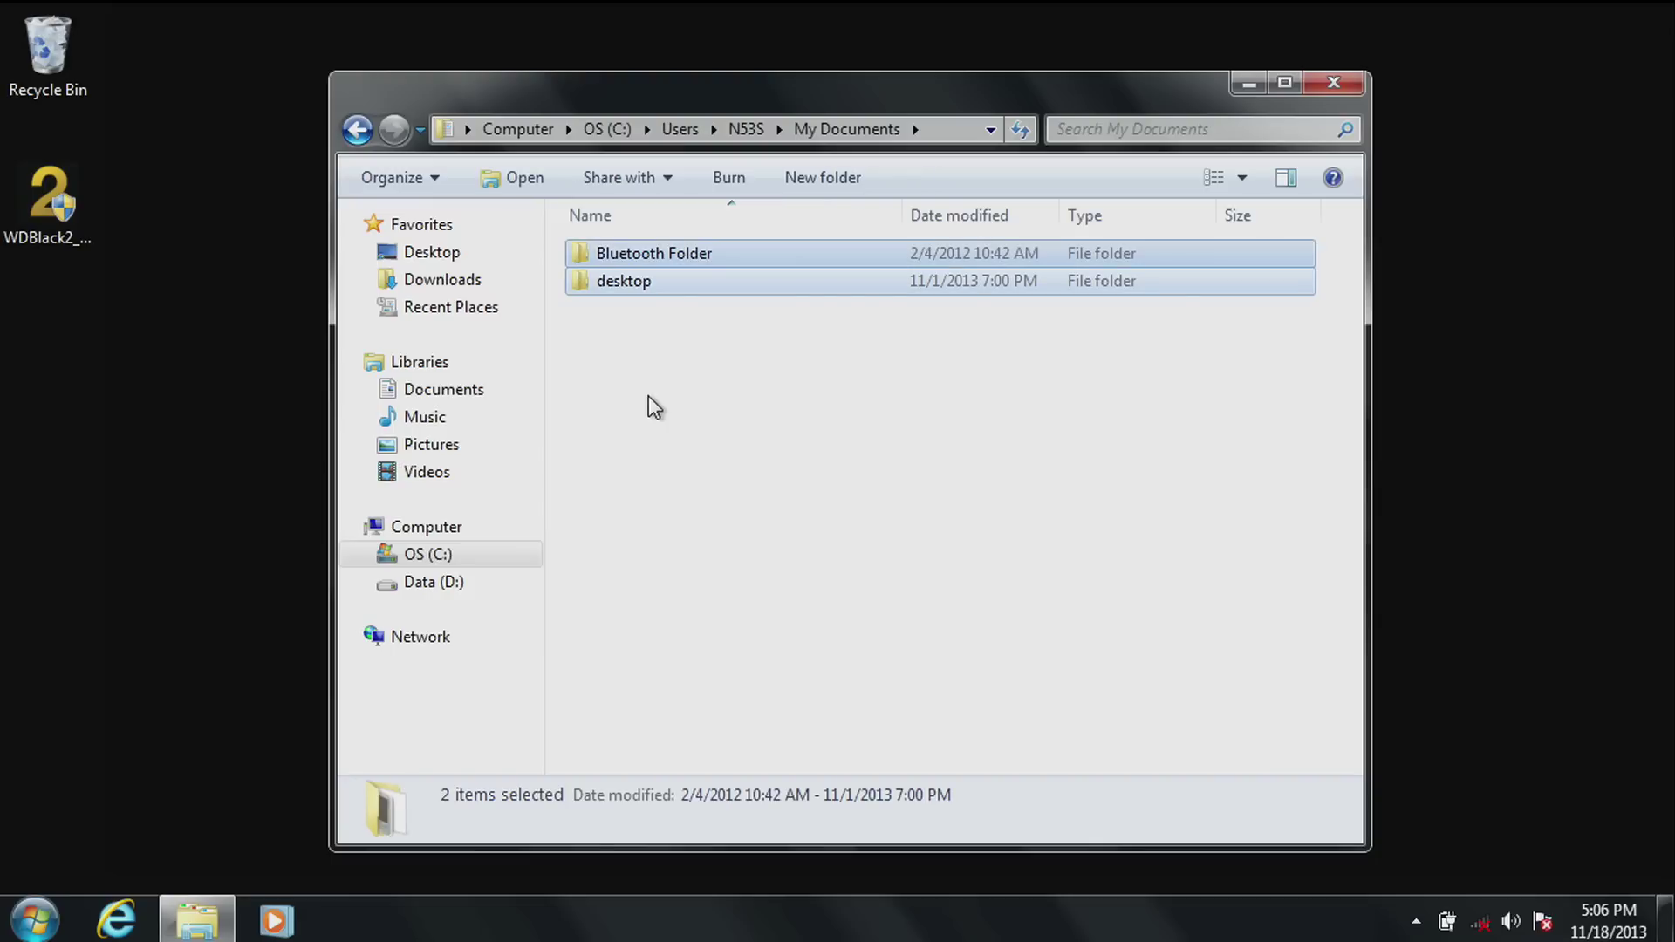
right_click(636, 266)
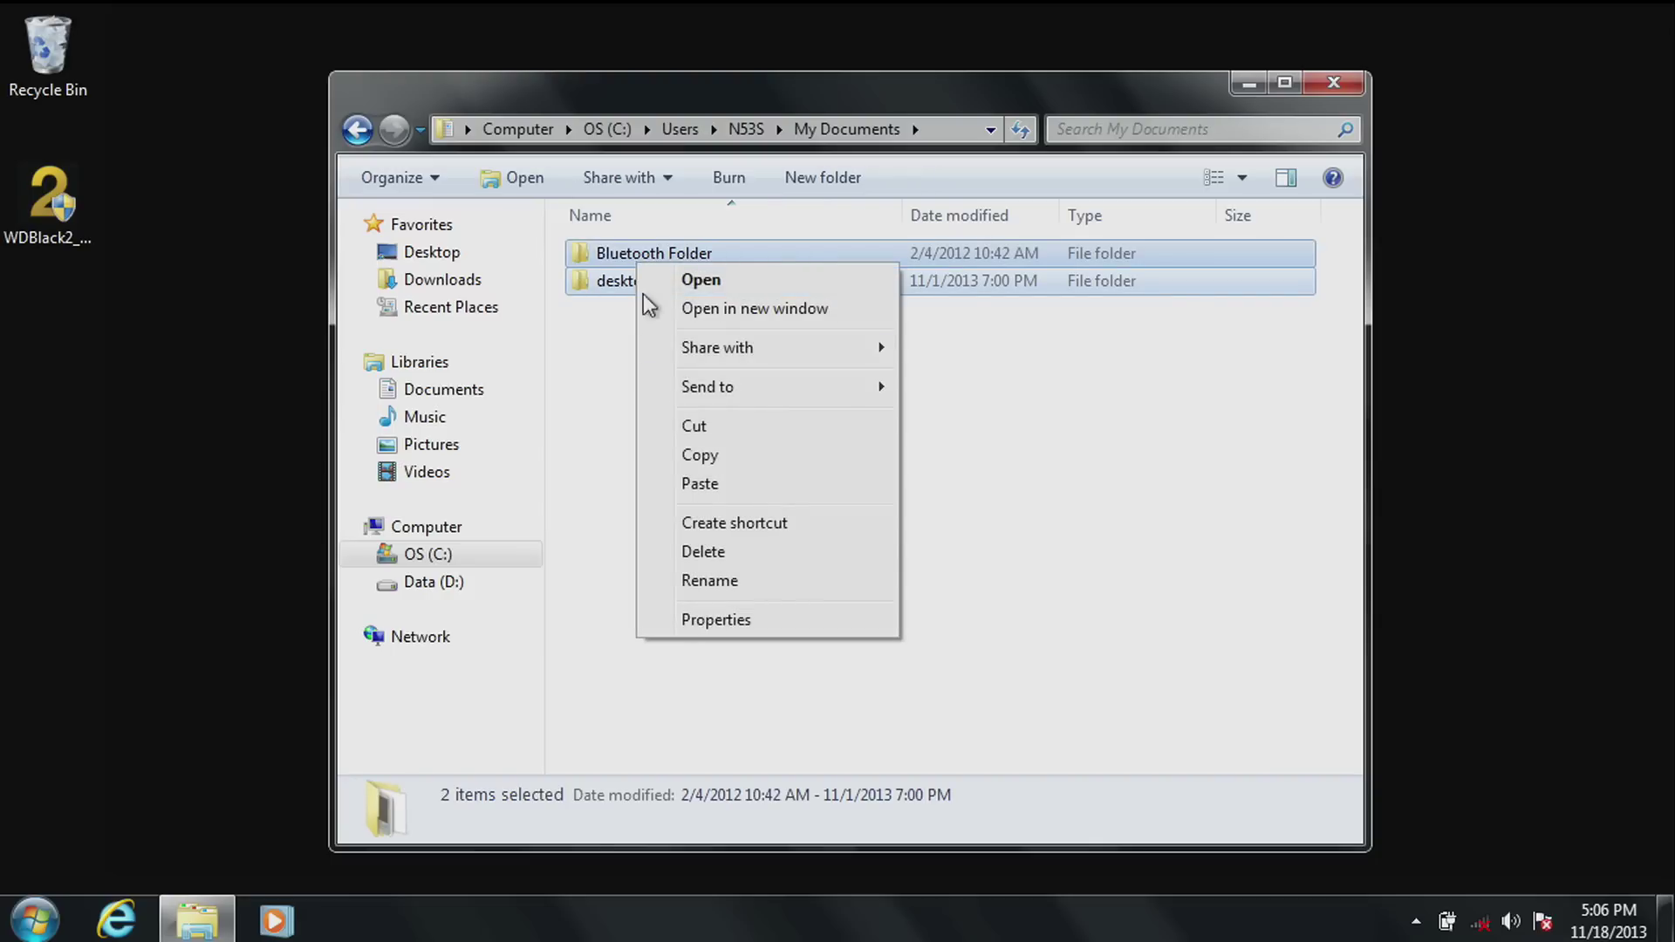
click(708, 457)
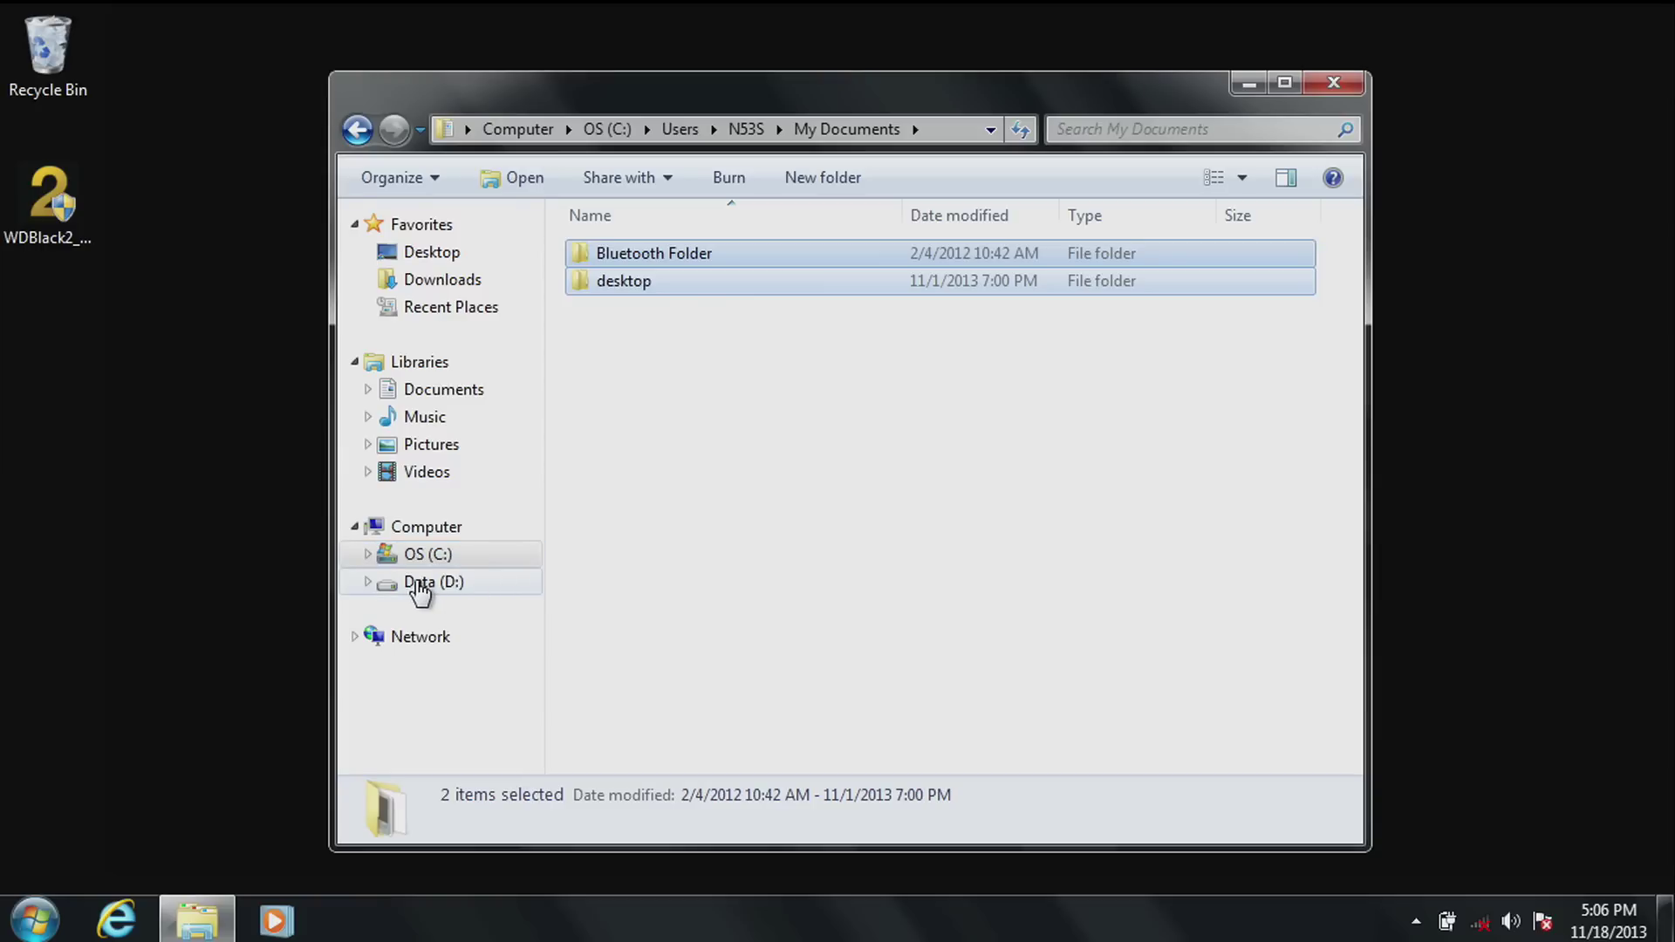
click(419, 586)
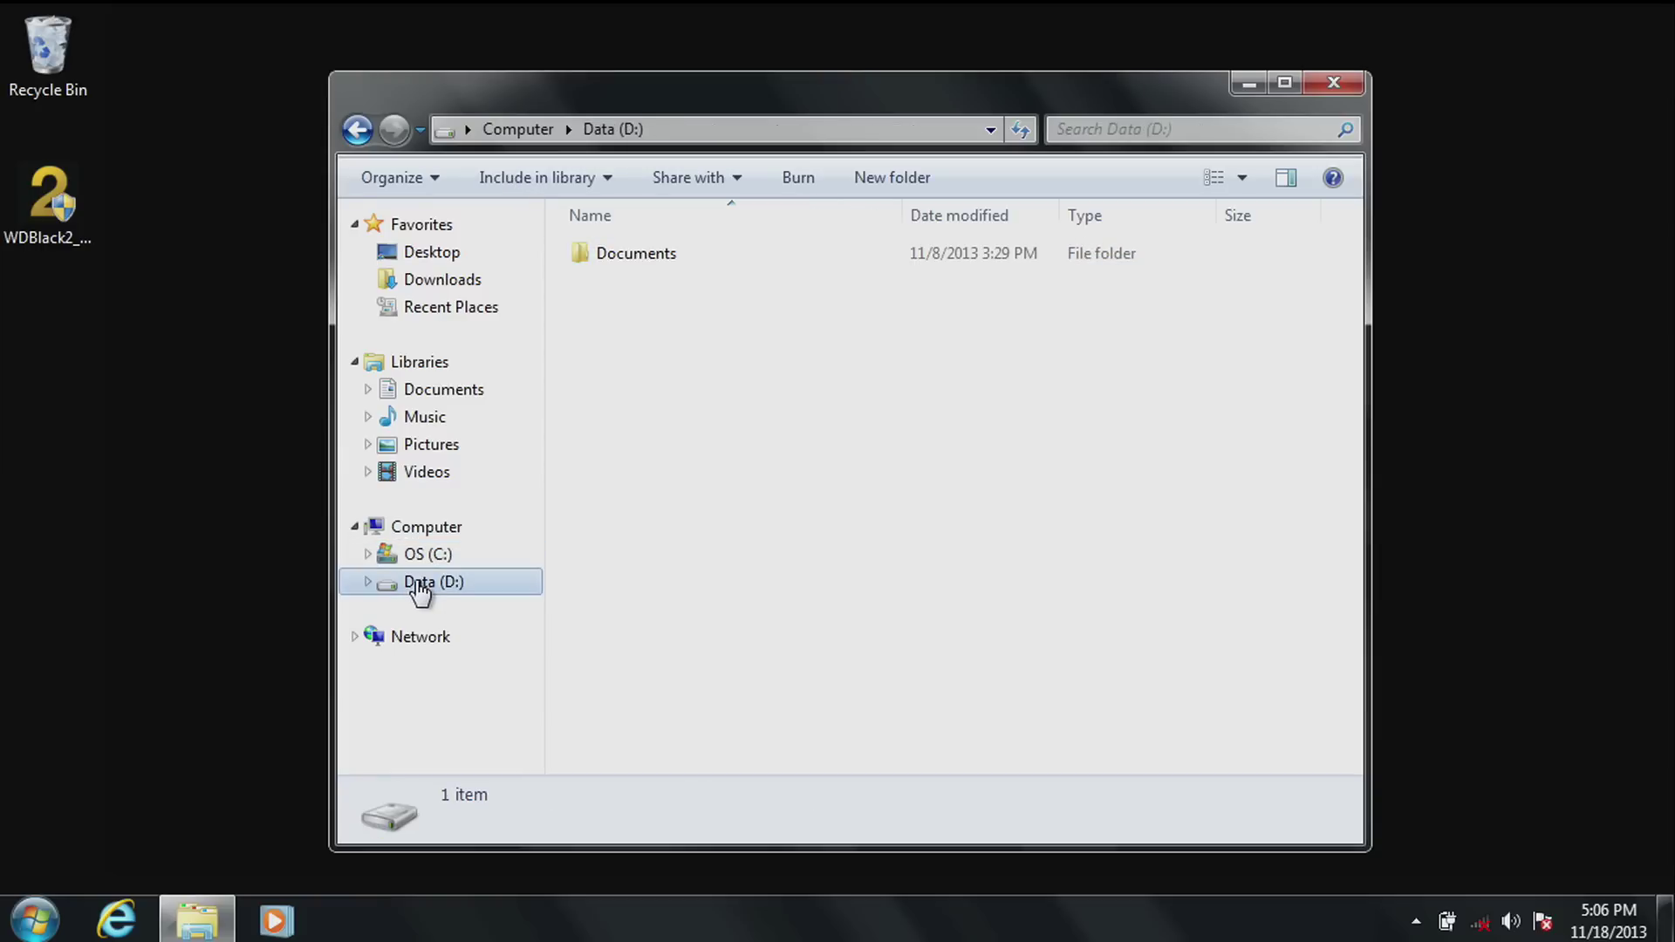
- Paste Bluetooth Folder and desktop into D:\Documents (87 items, 181 MB)
double_click(651, 258)
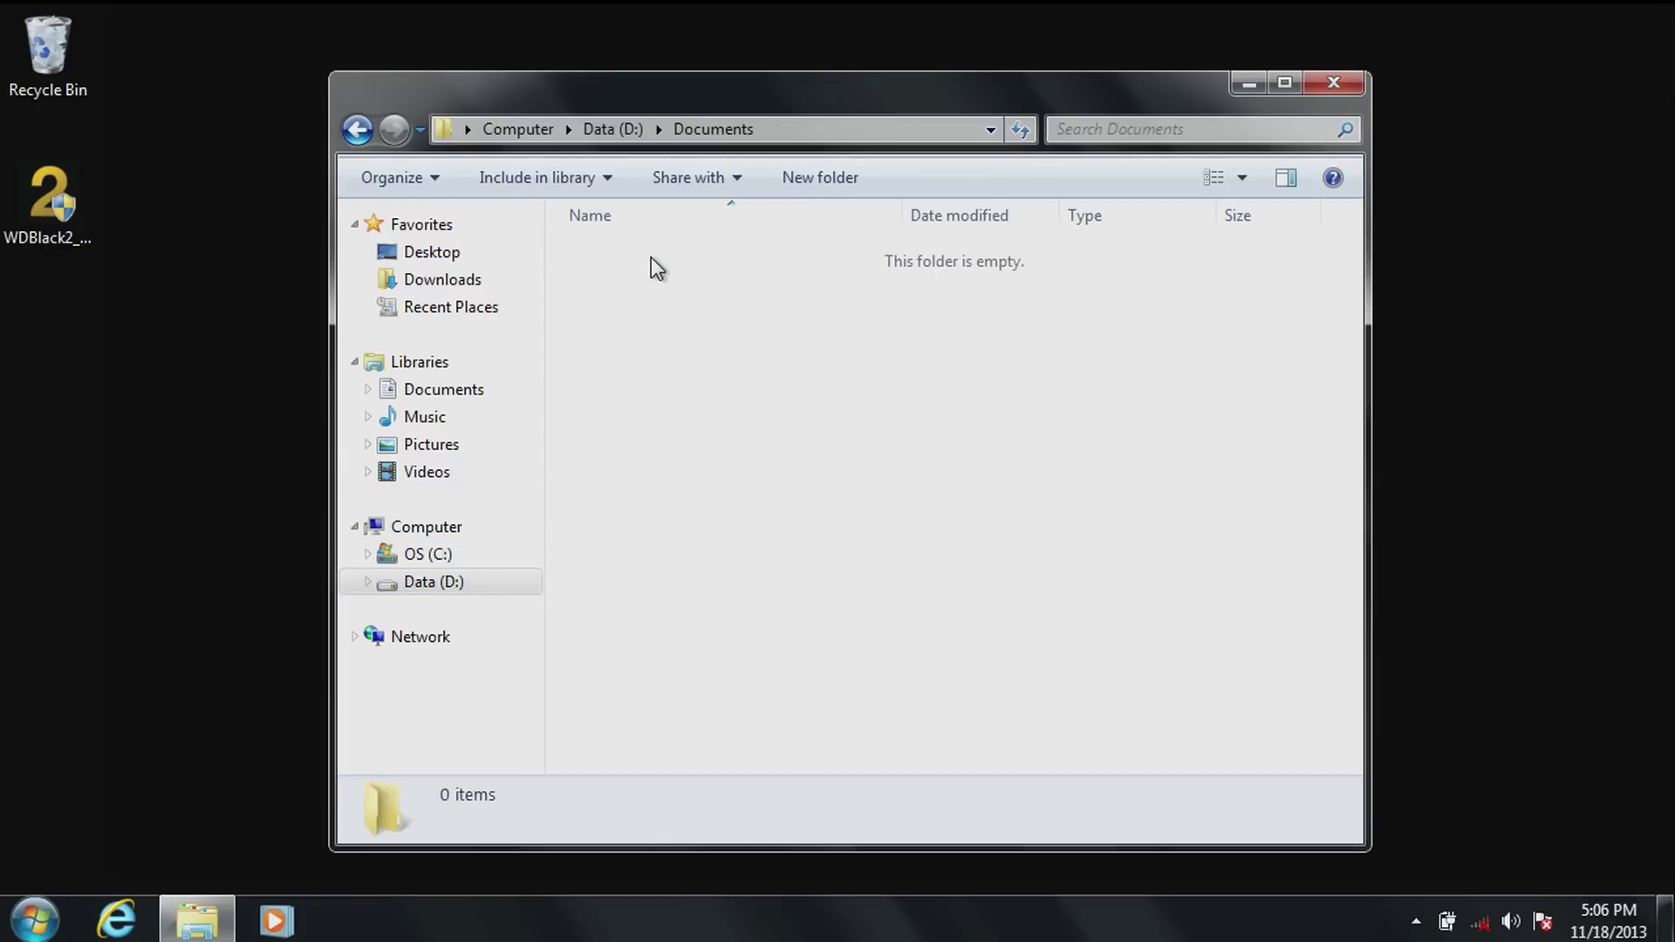
right_click(655, 288)
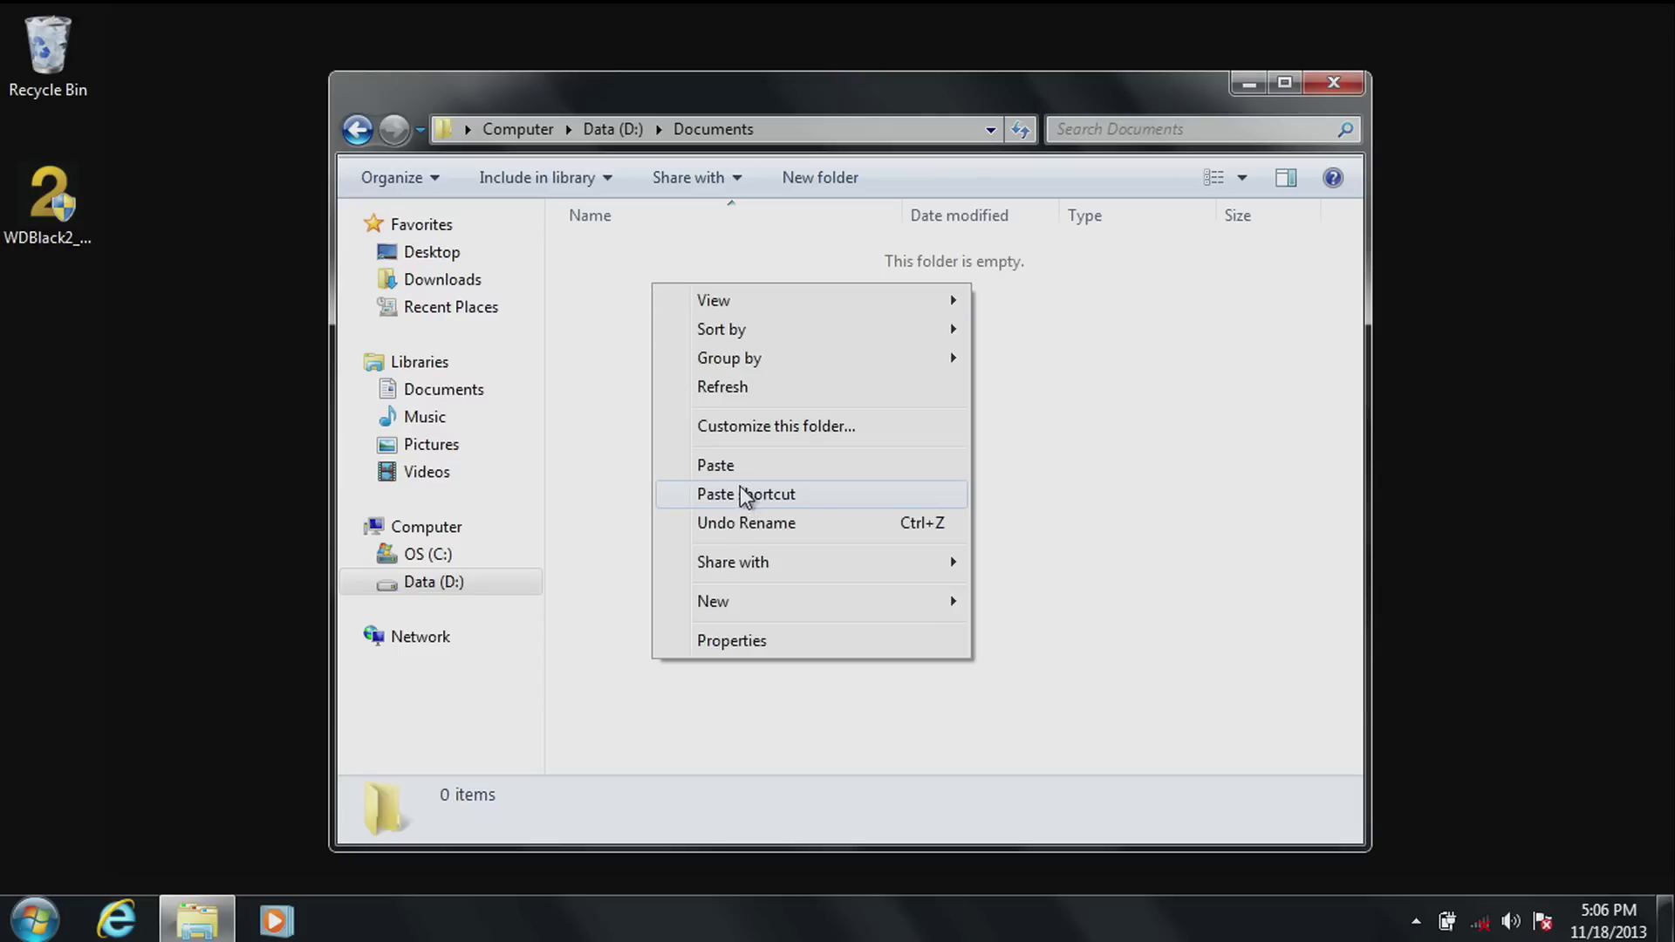
click(730, 463)
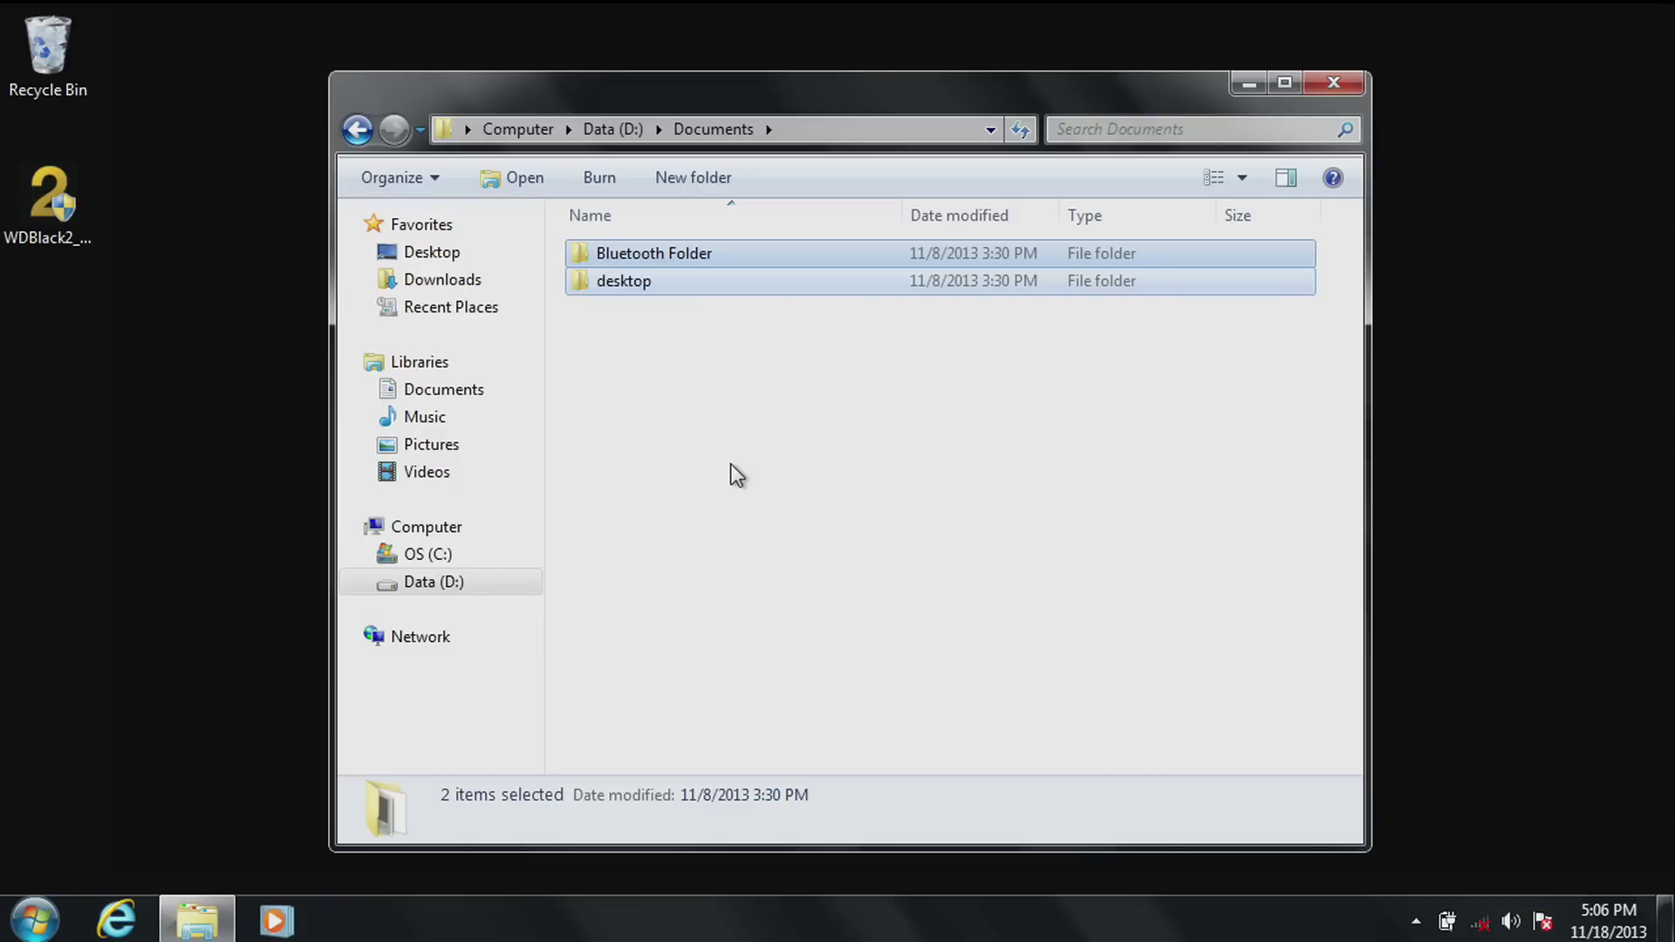
click(661, 364)
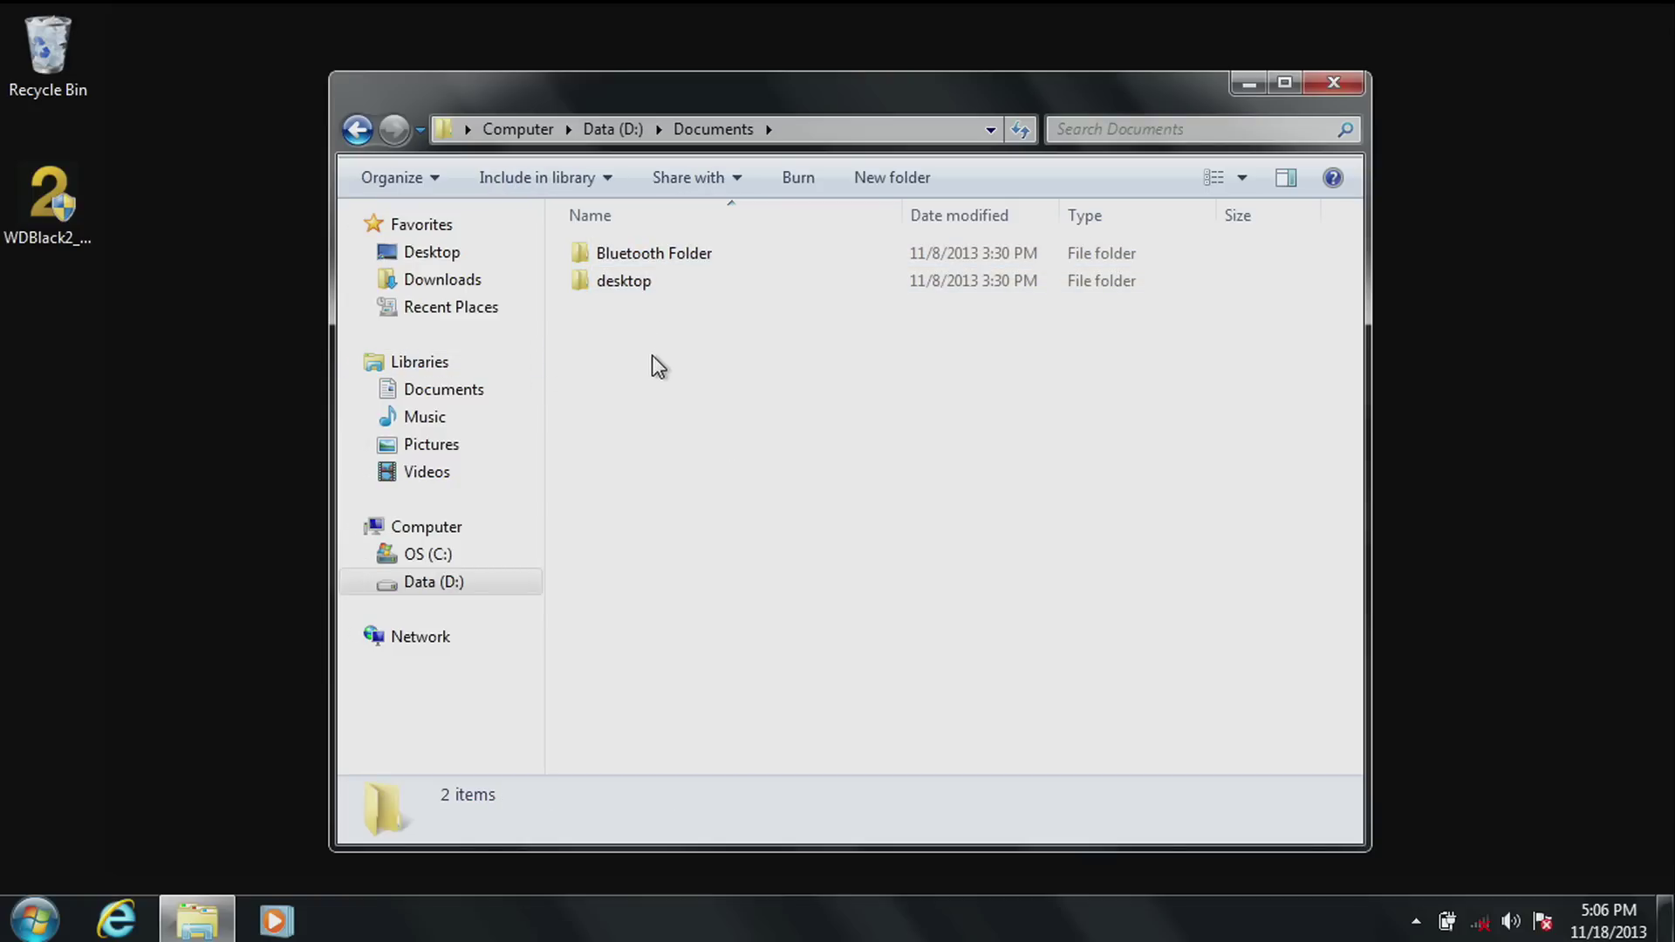
- Remove My Documents and Public Documents from the Documents library's locations and apply
right_click(445, 399)
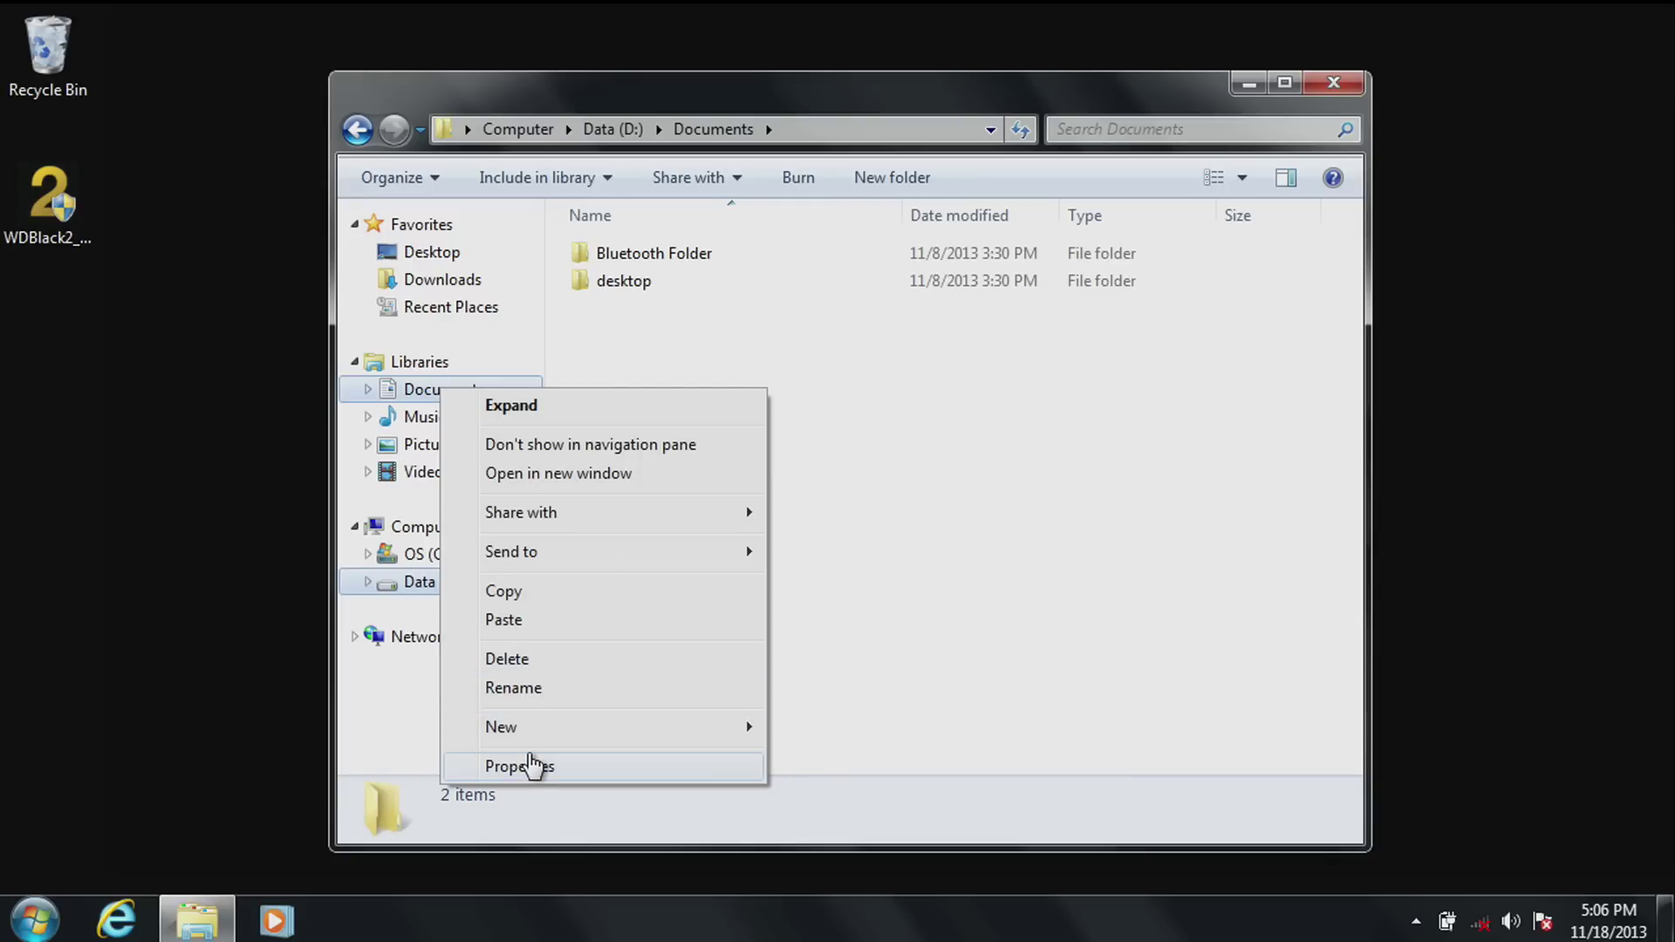
click(534, 768)
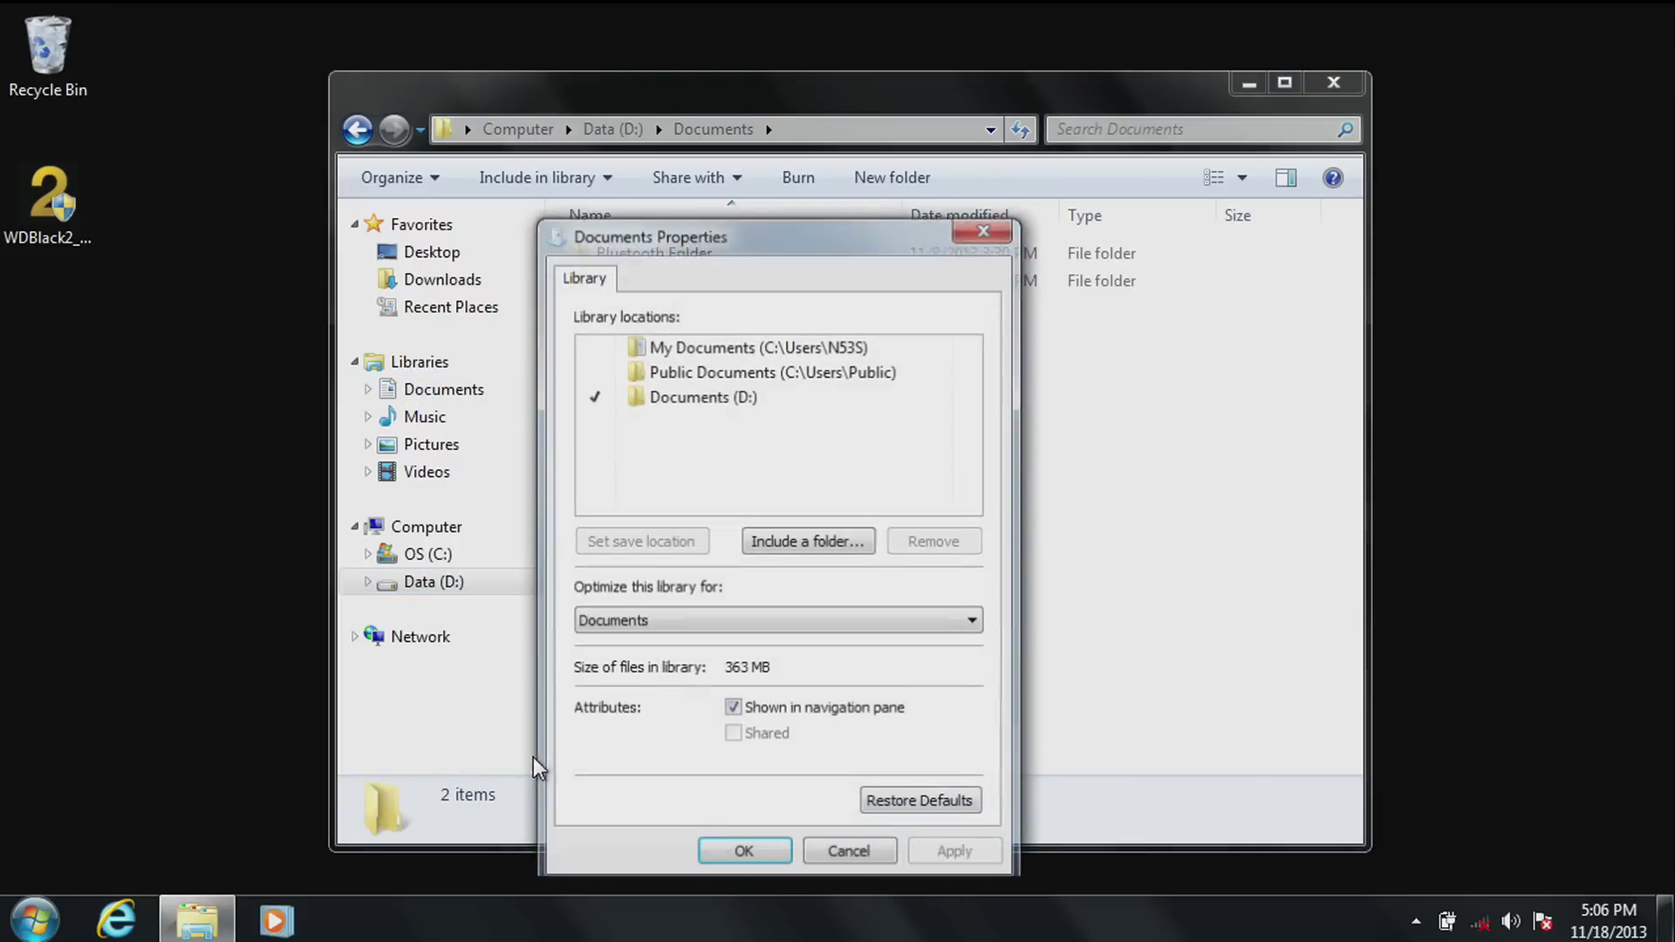
click(748, 350)
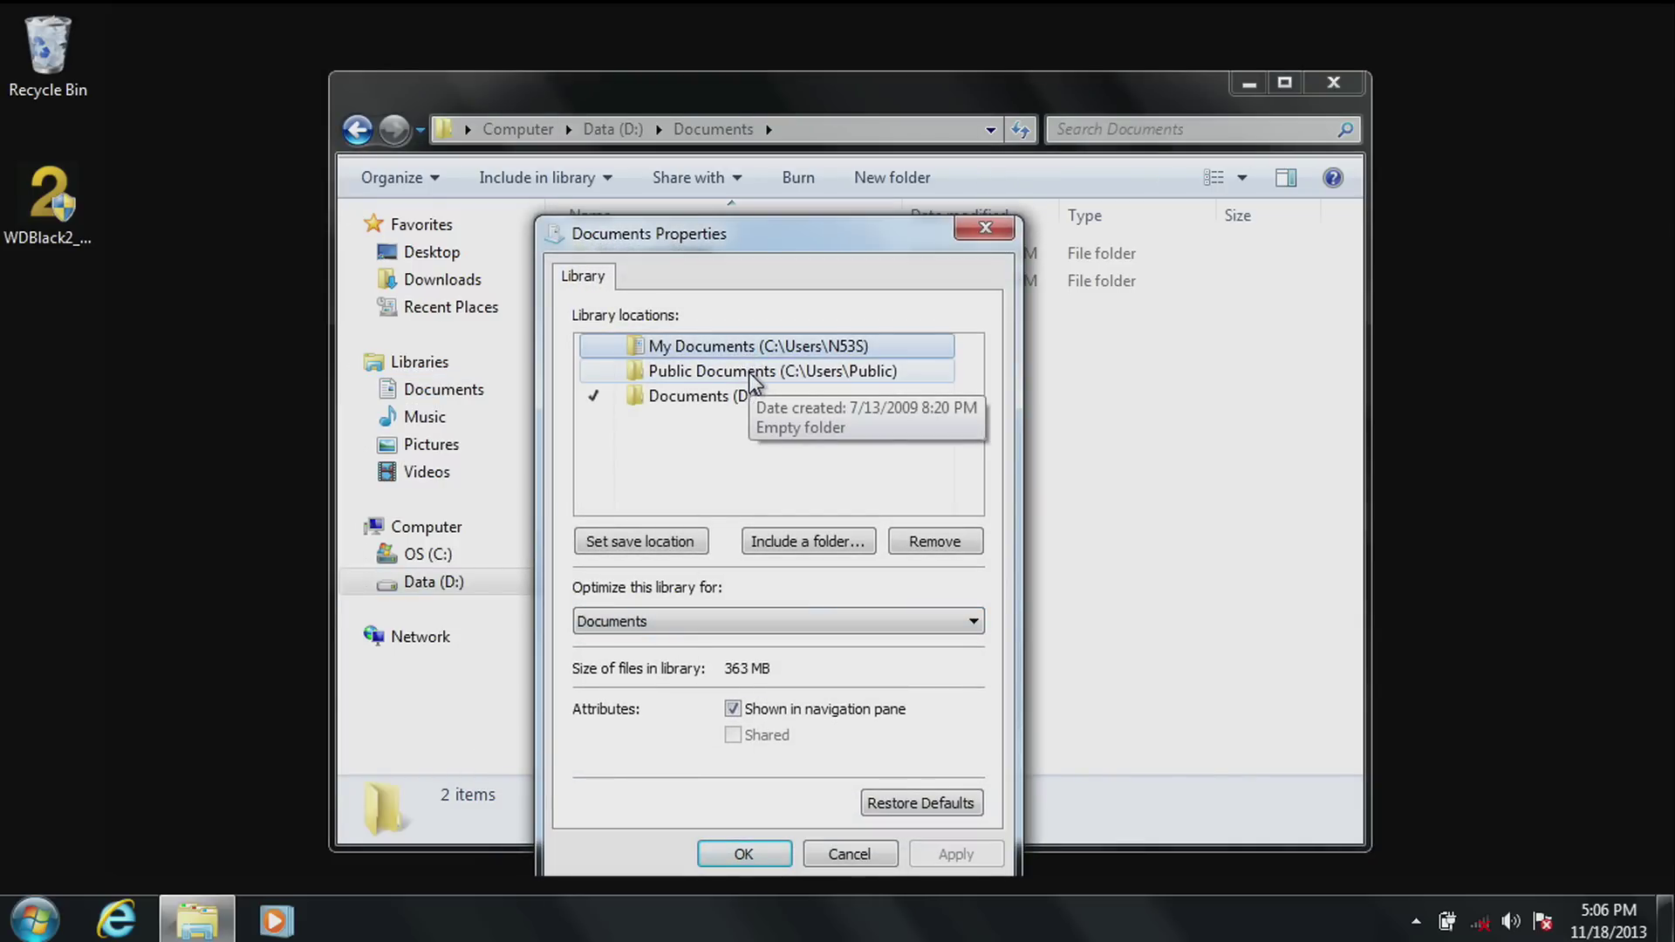
click(949, 542)
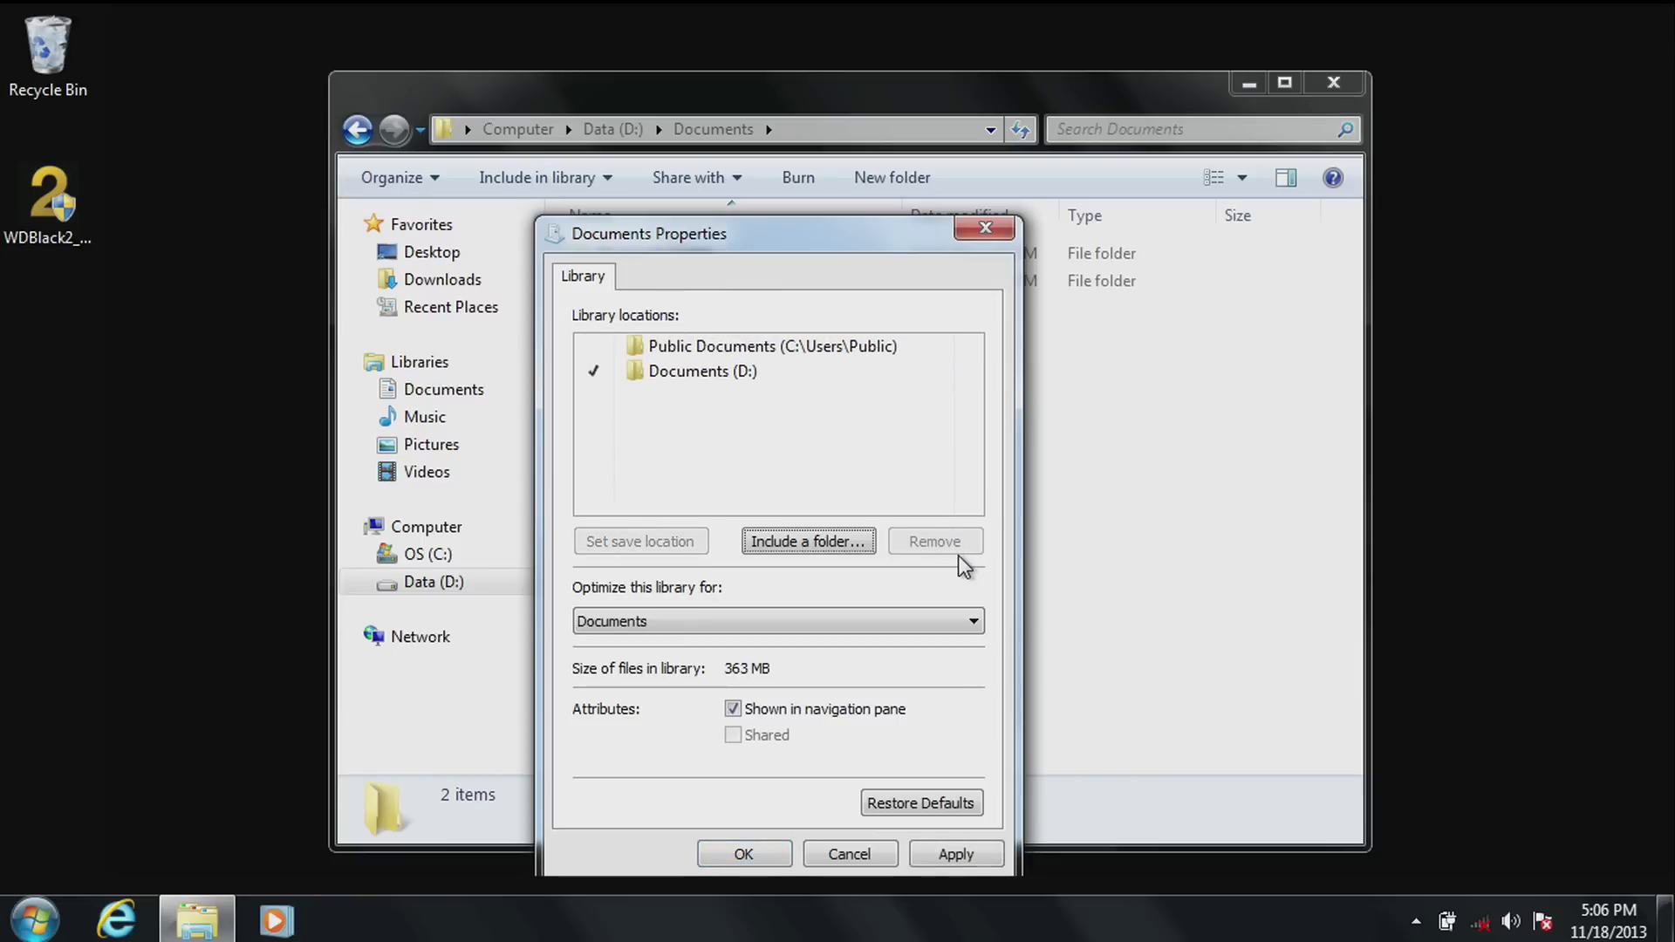
click(838, 349)
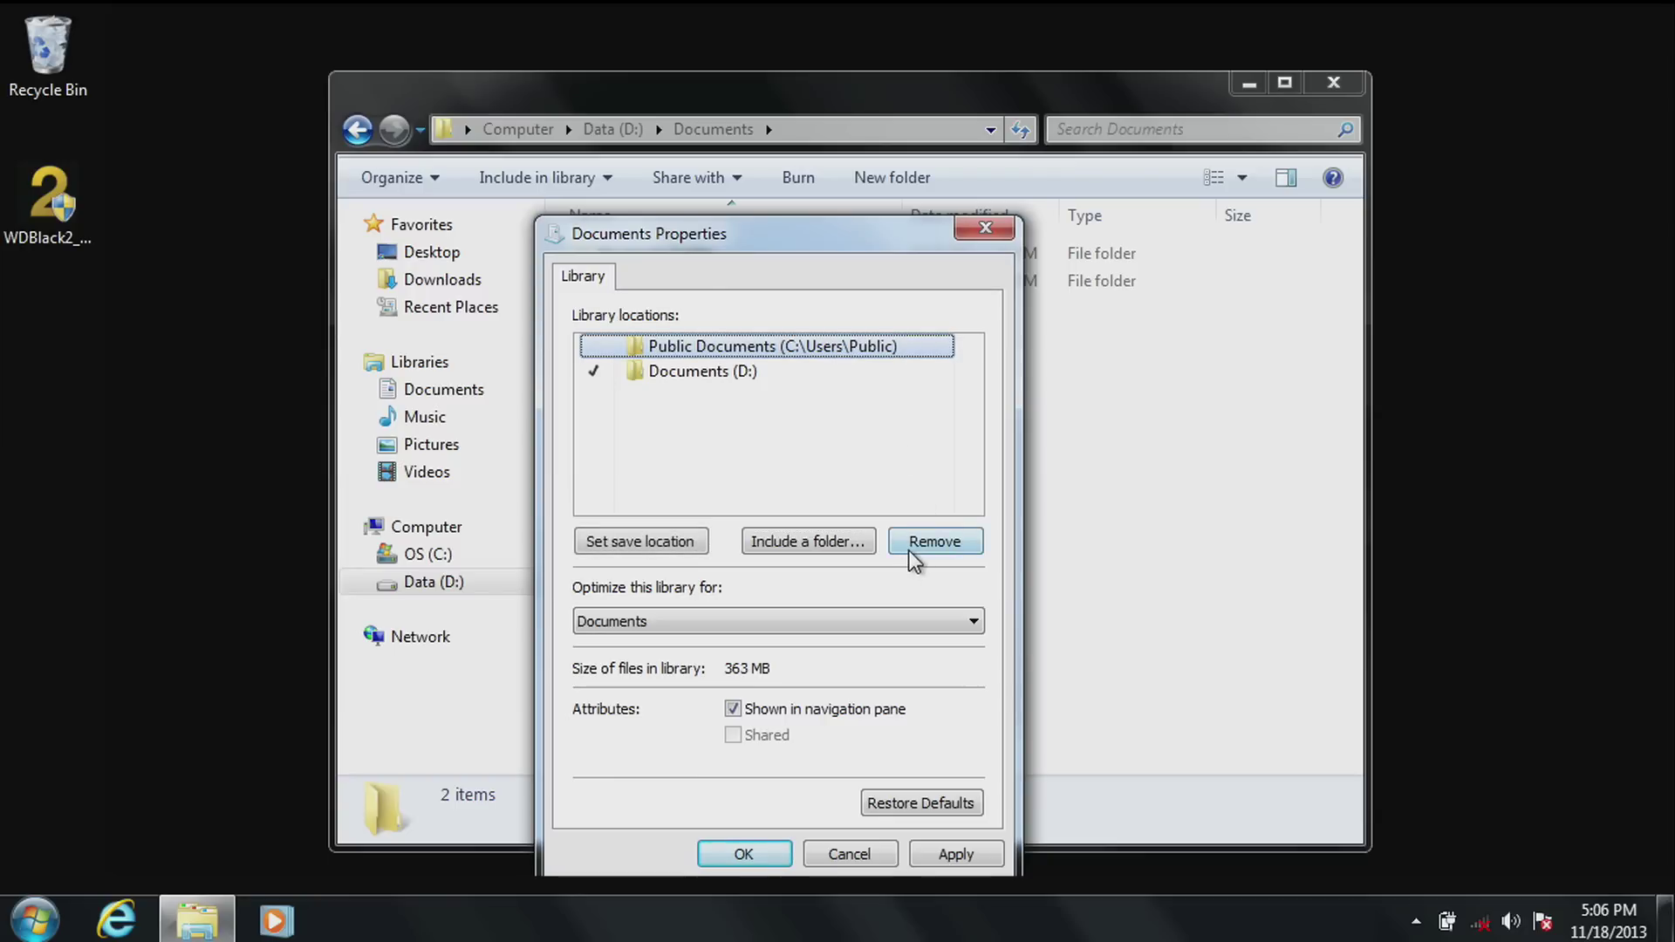
click(718, 388)
key(Up)
click(933, 547)
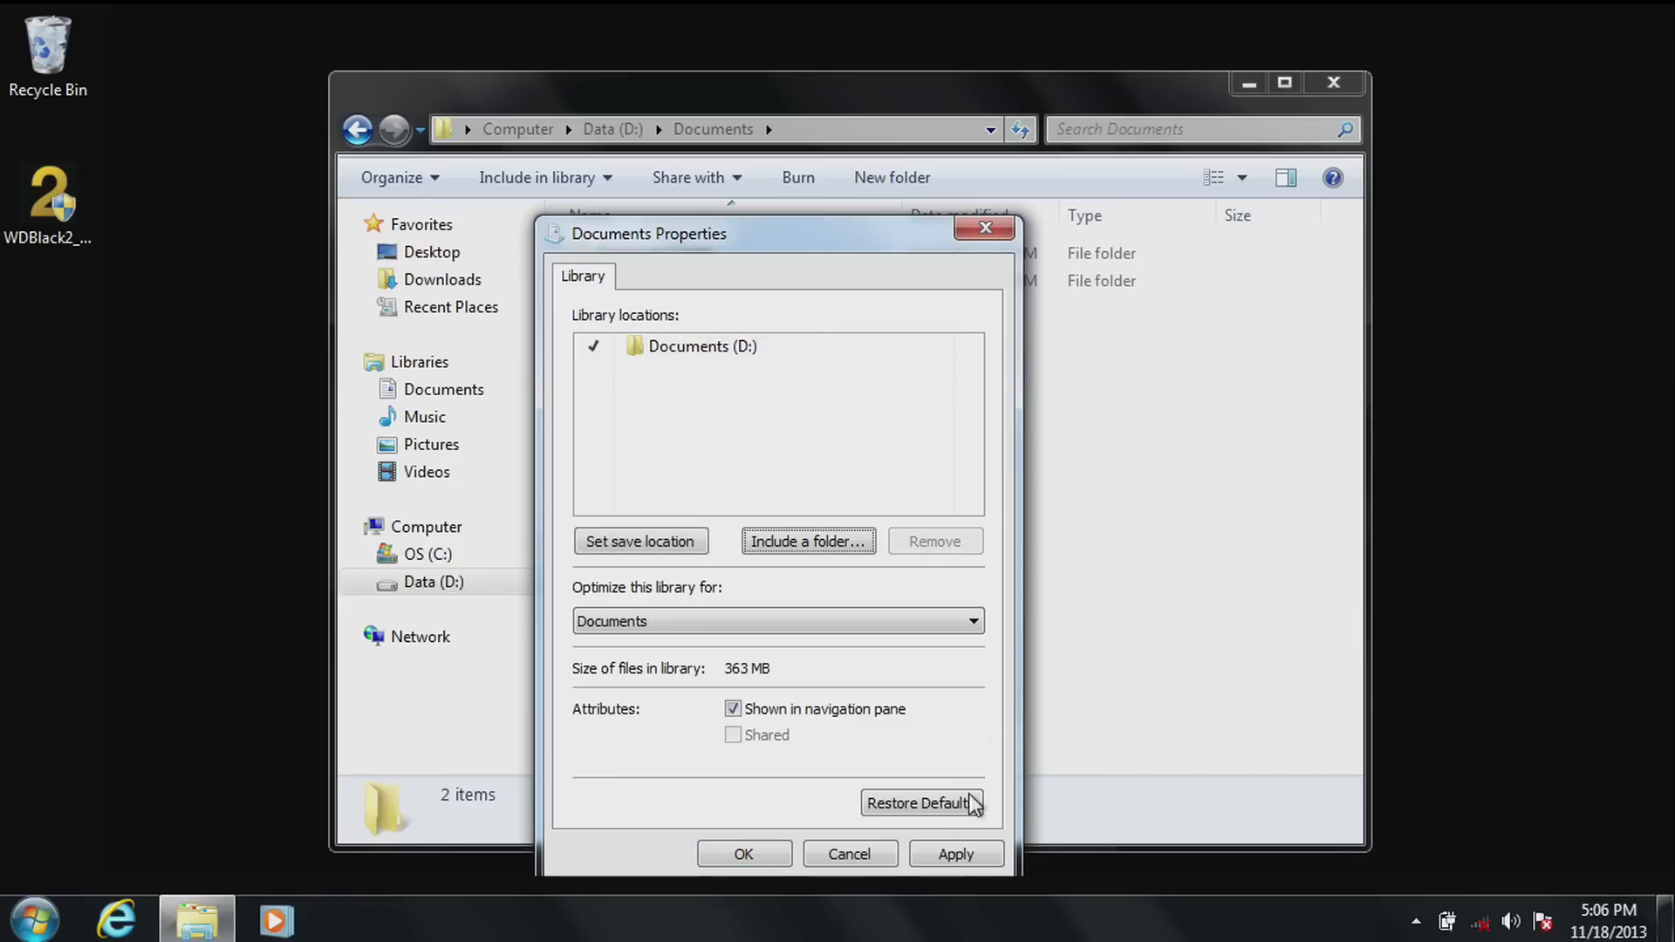
click(955, 857)
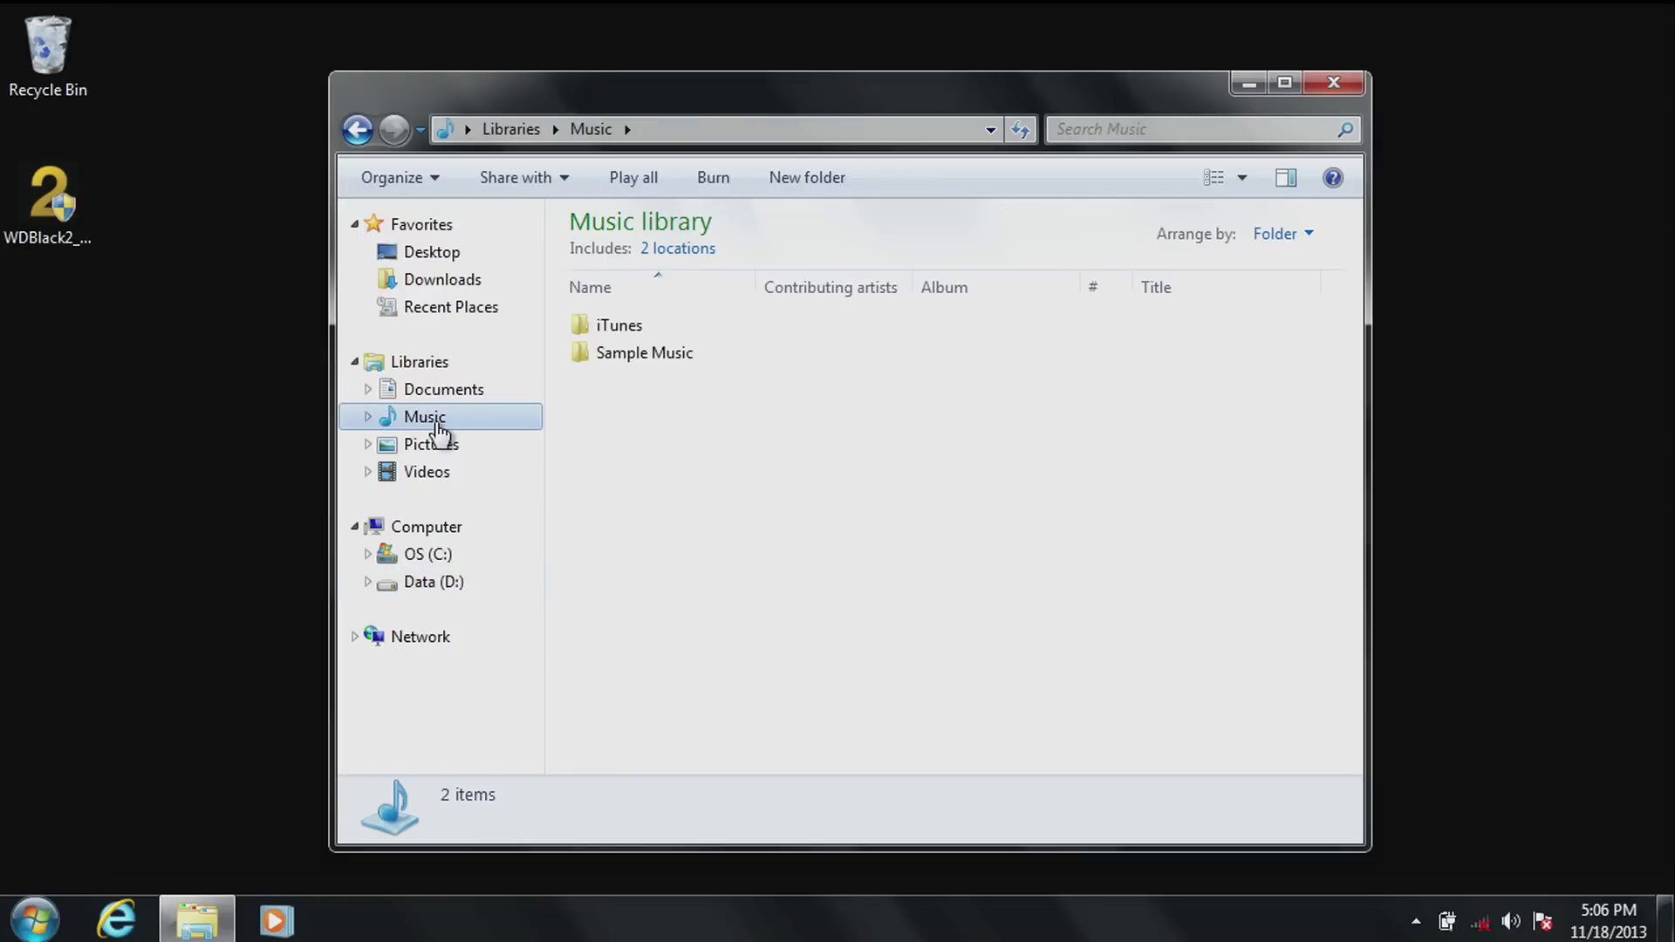
- Create a 'Music' folder on Data (D:) and include it in the Music library
right_click(439, 427)
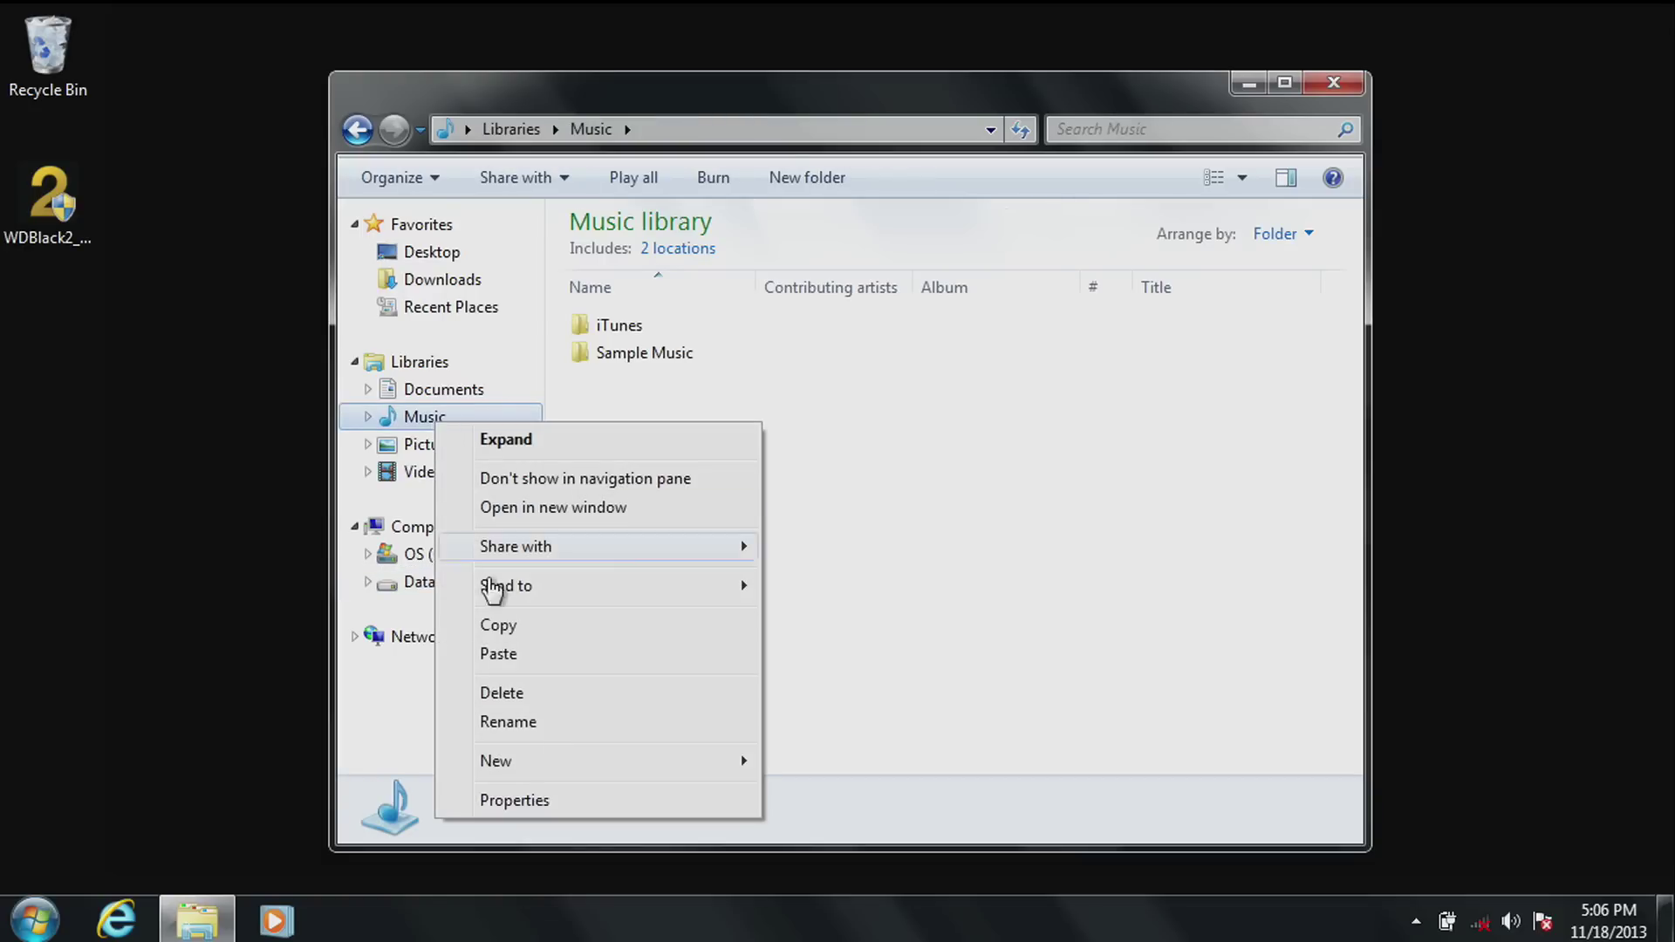
click(514, 801)
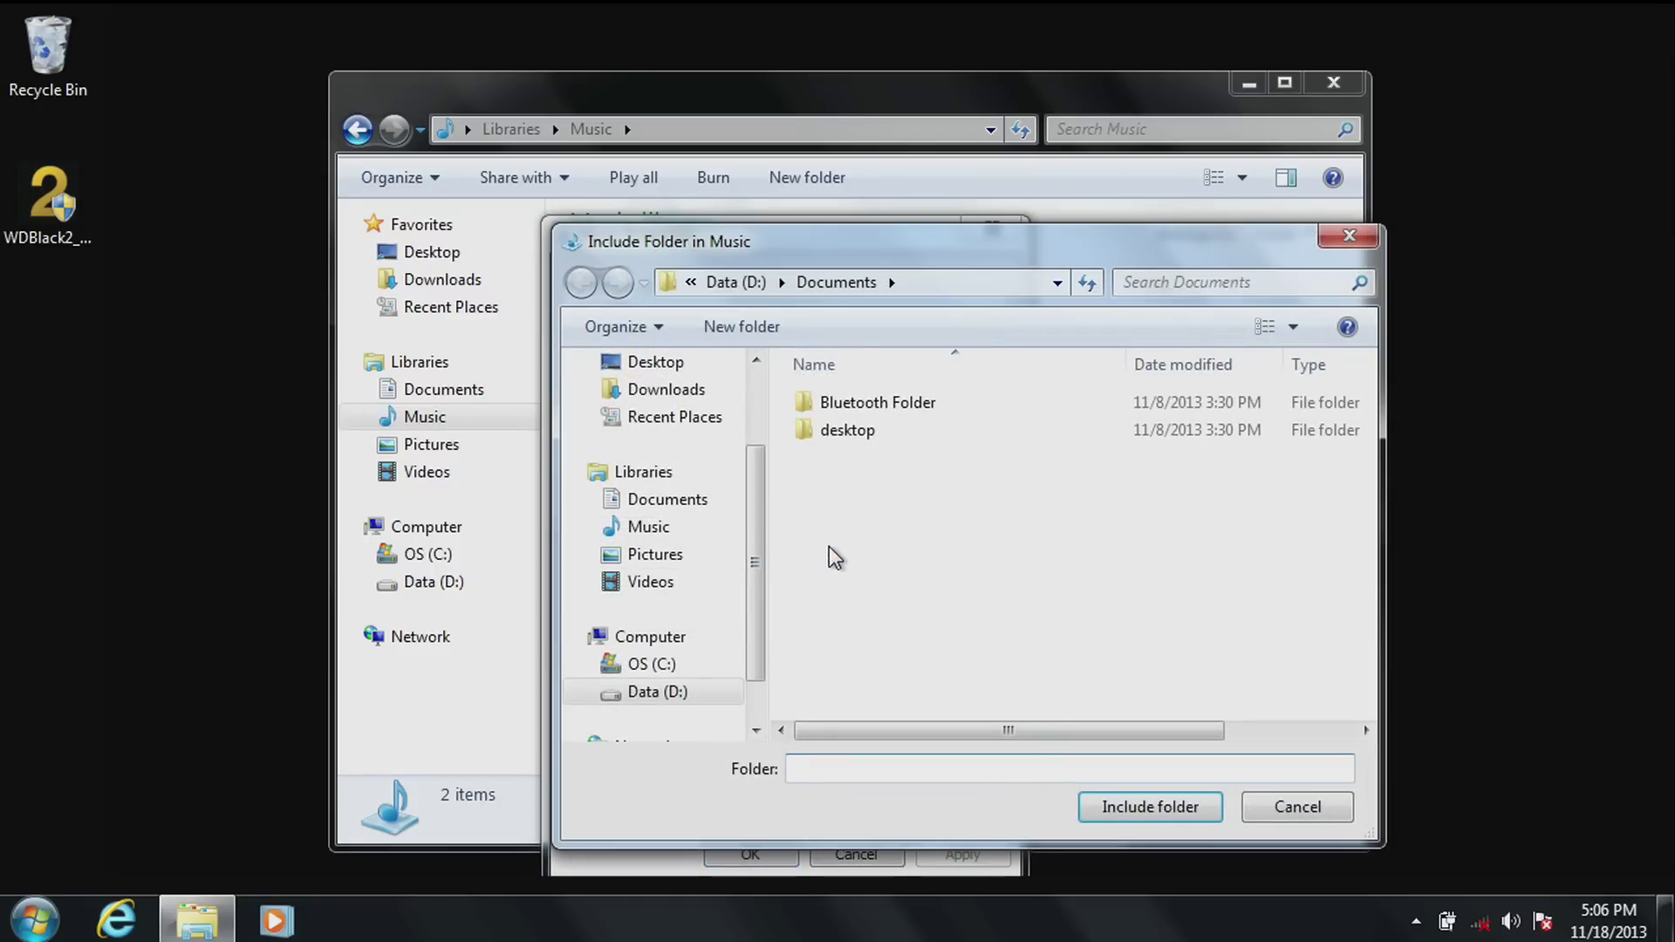
click(656, 695)
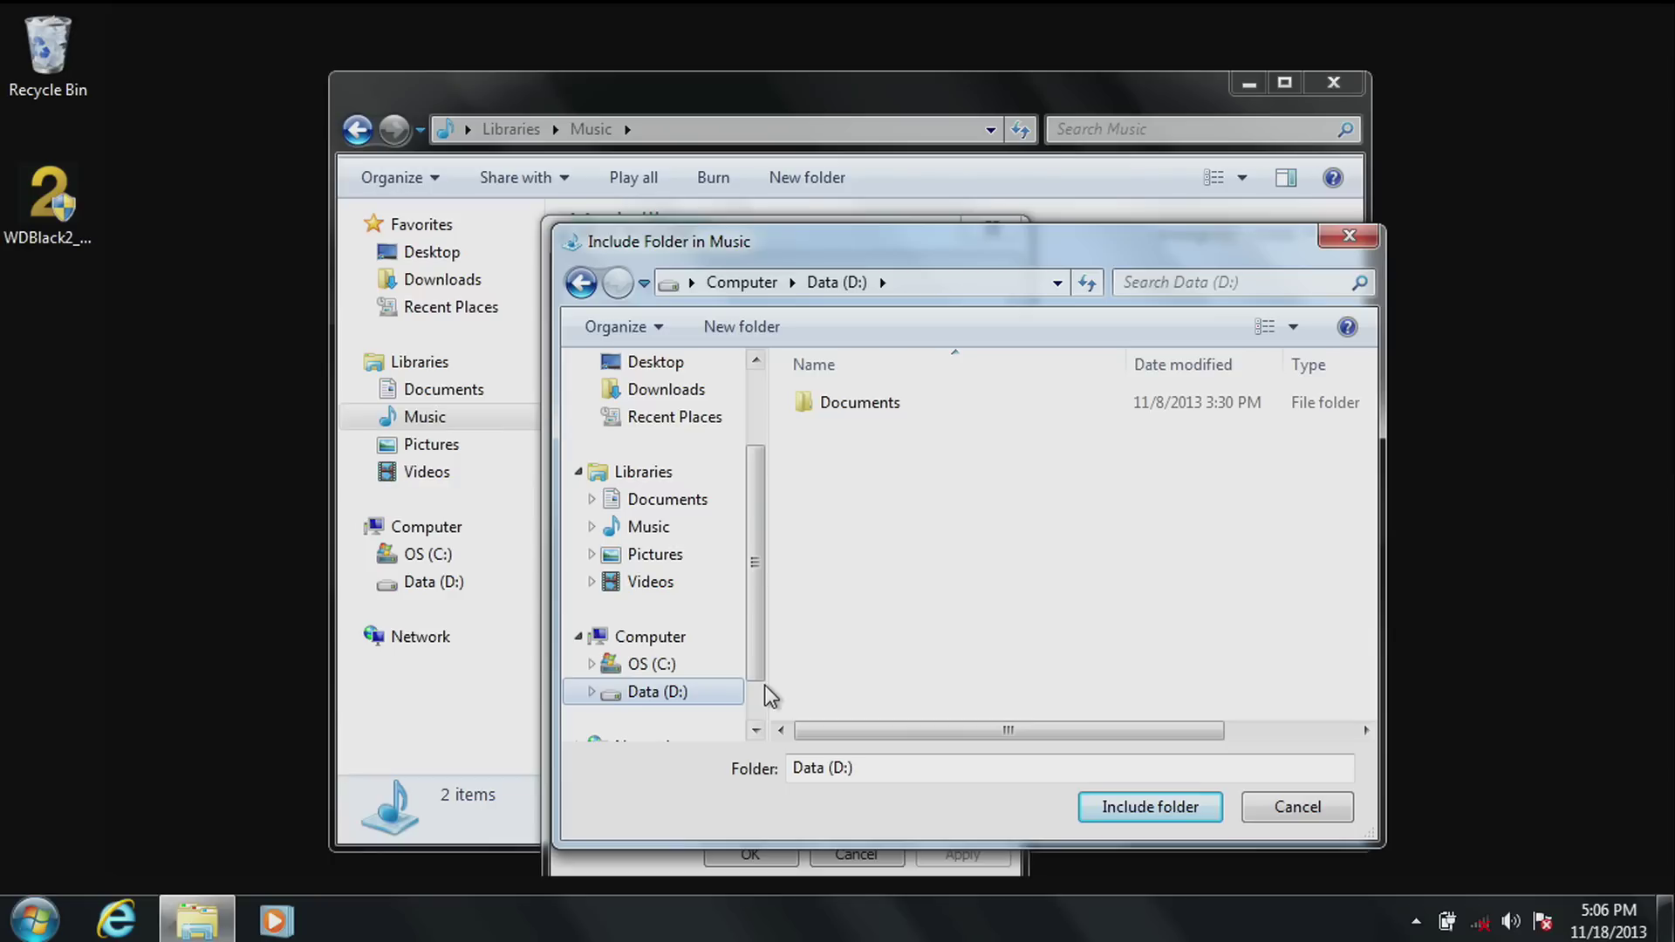
right_click(855, 534)
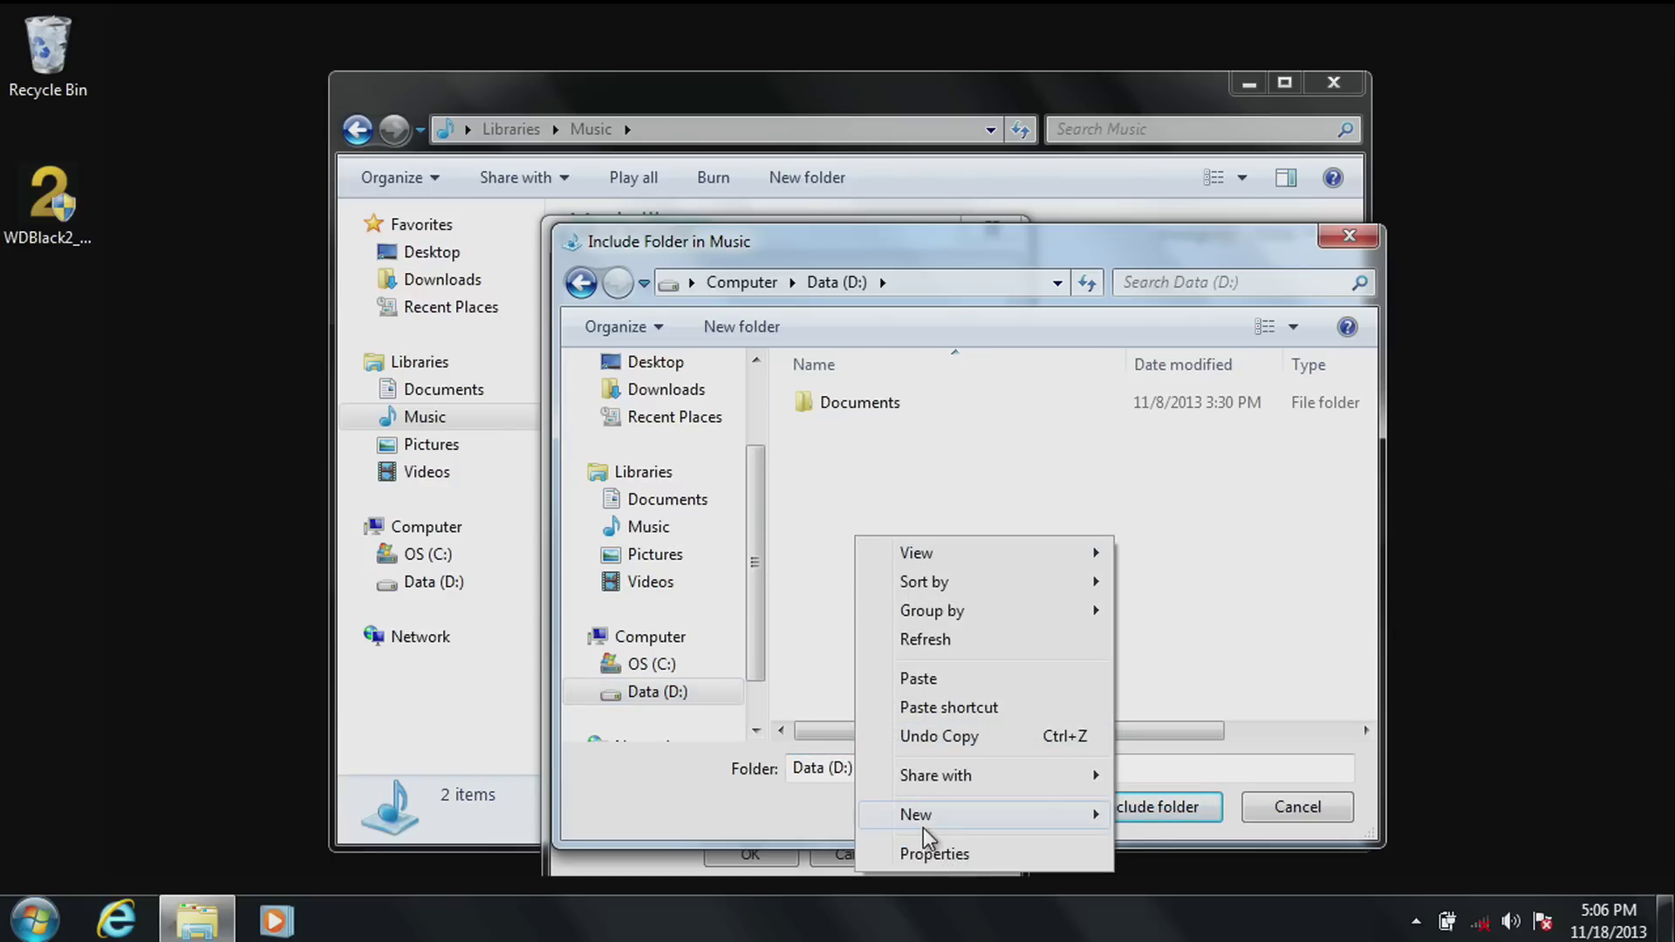
mouse_move(942, 821)
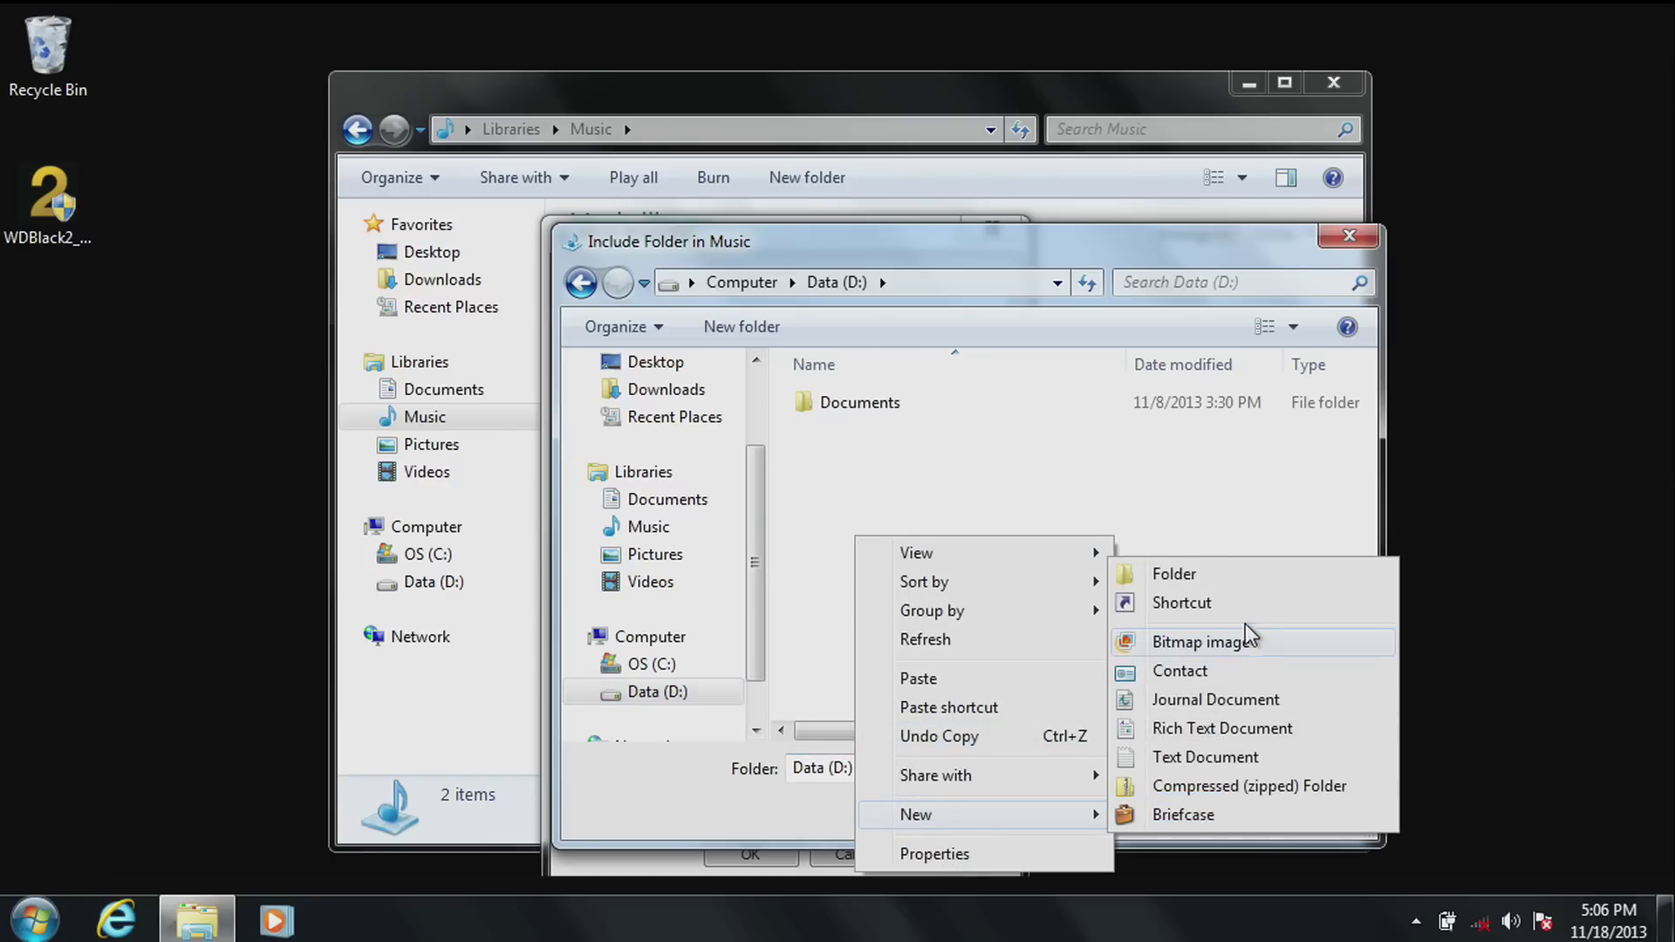
click(1221, 578)
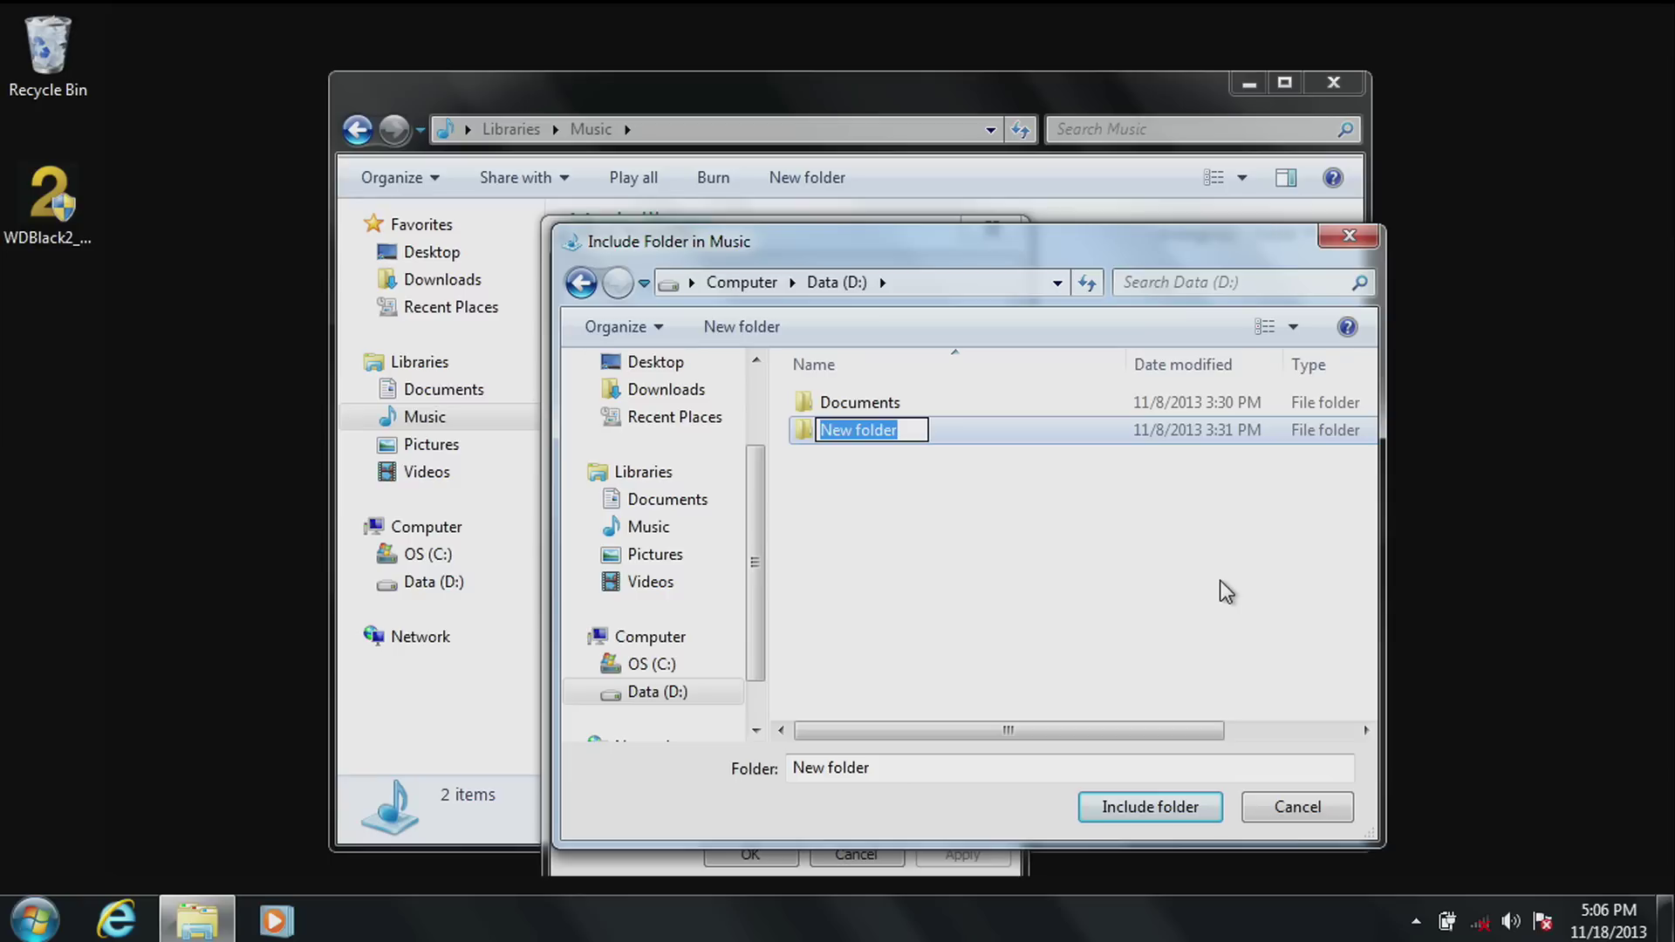
text(Music)
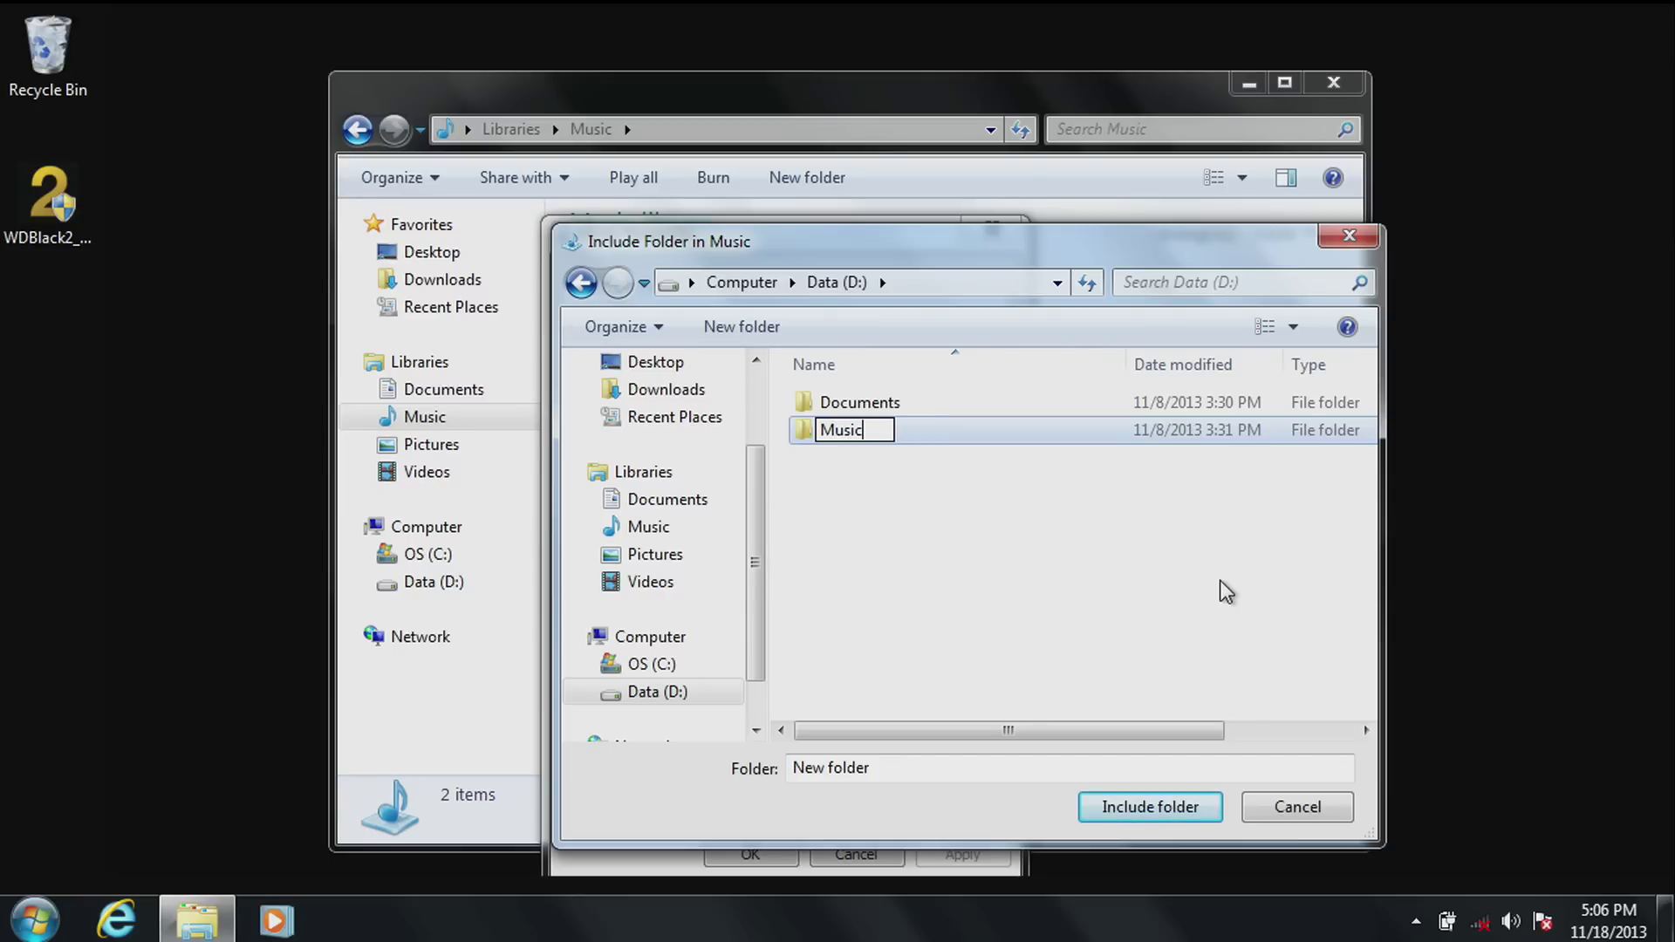
key(Return)
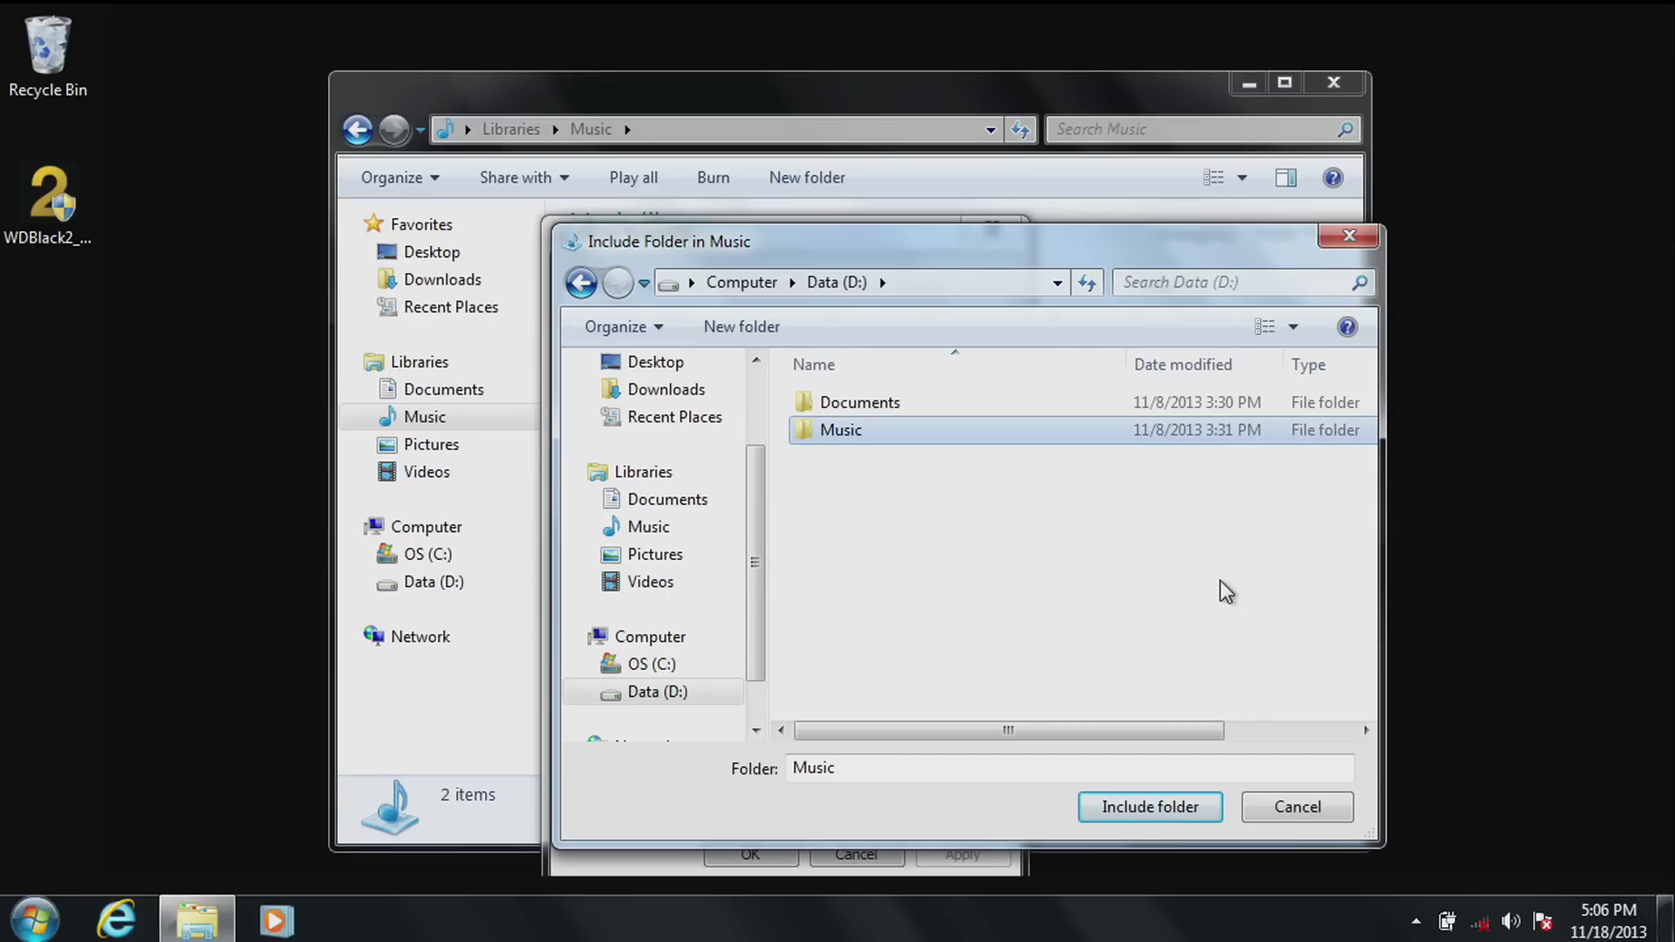
click(1149, 809)
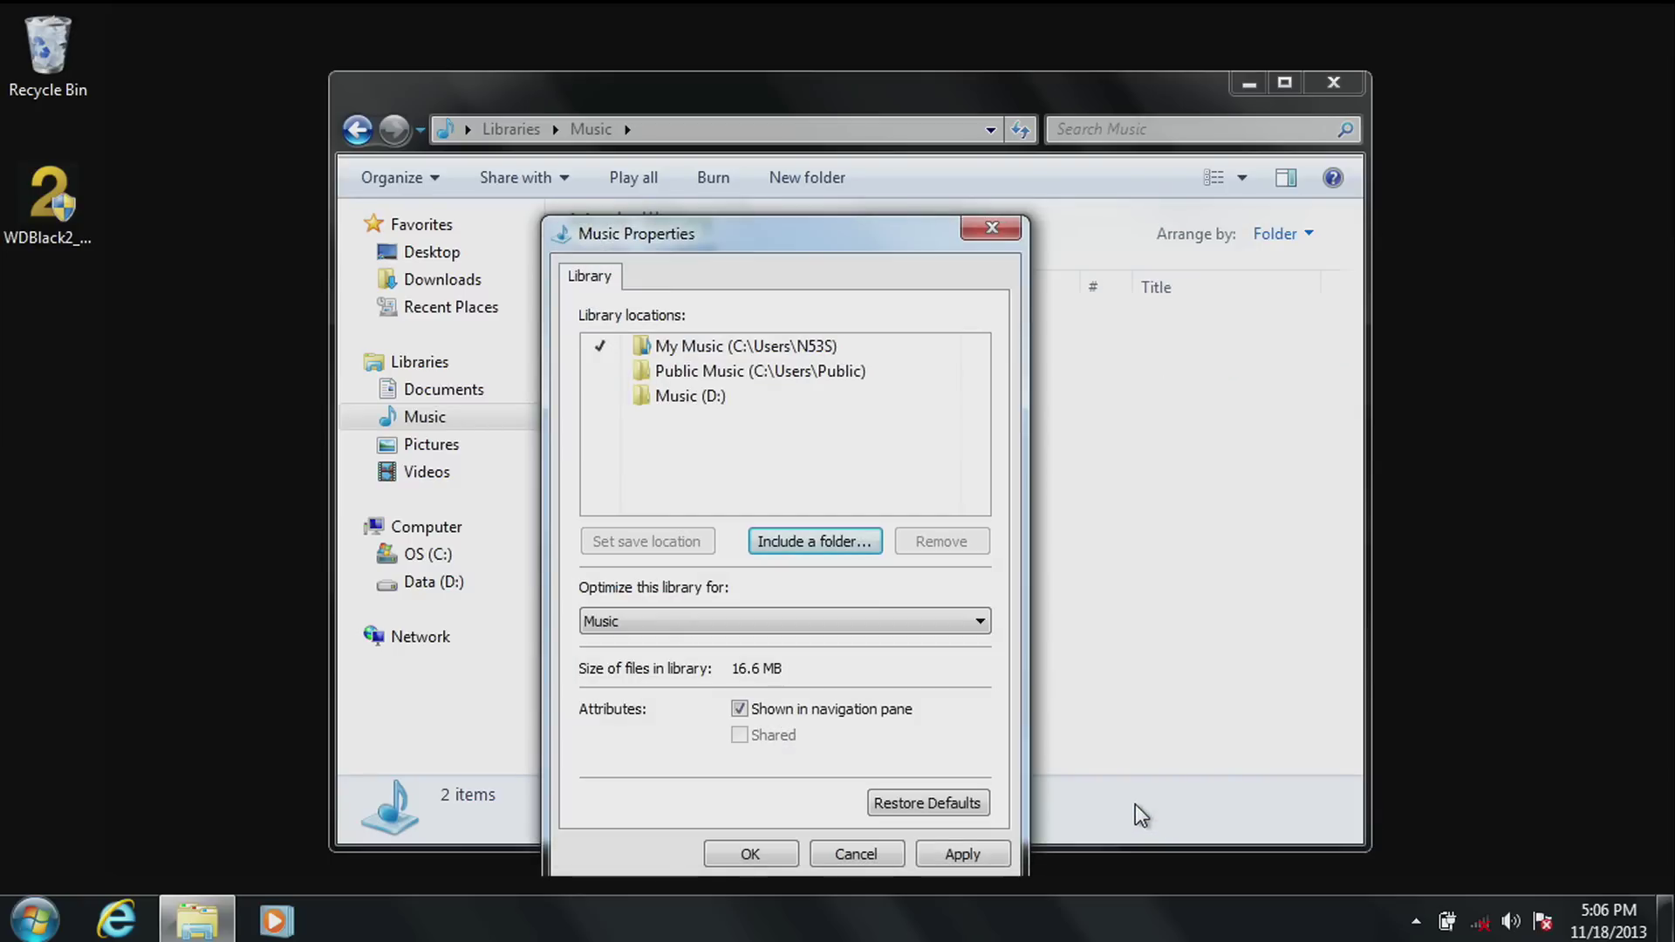
- Make Music (D:) the Music library's default save location and apply
click(731, 400)
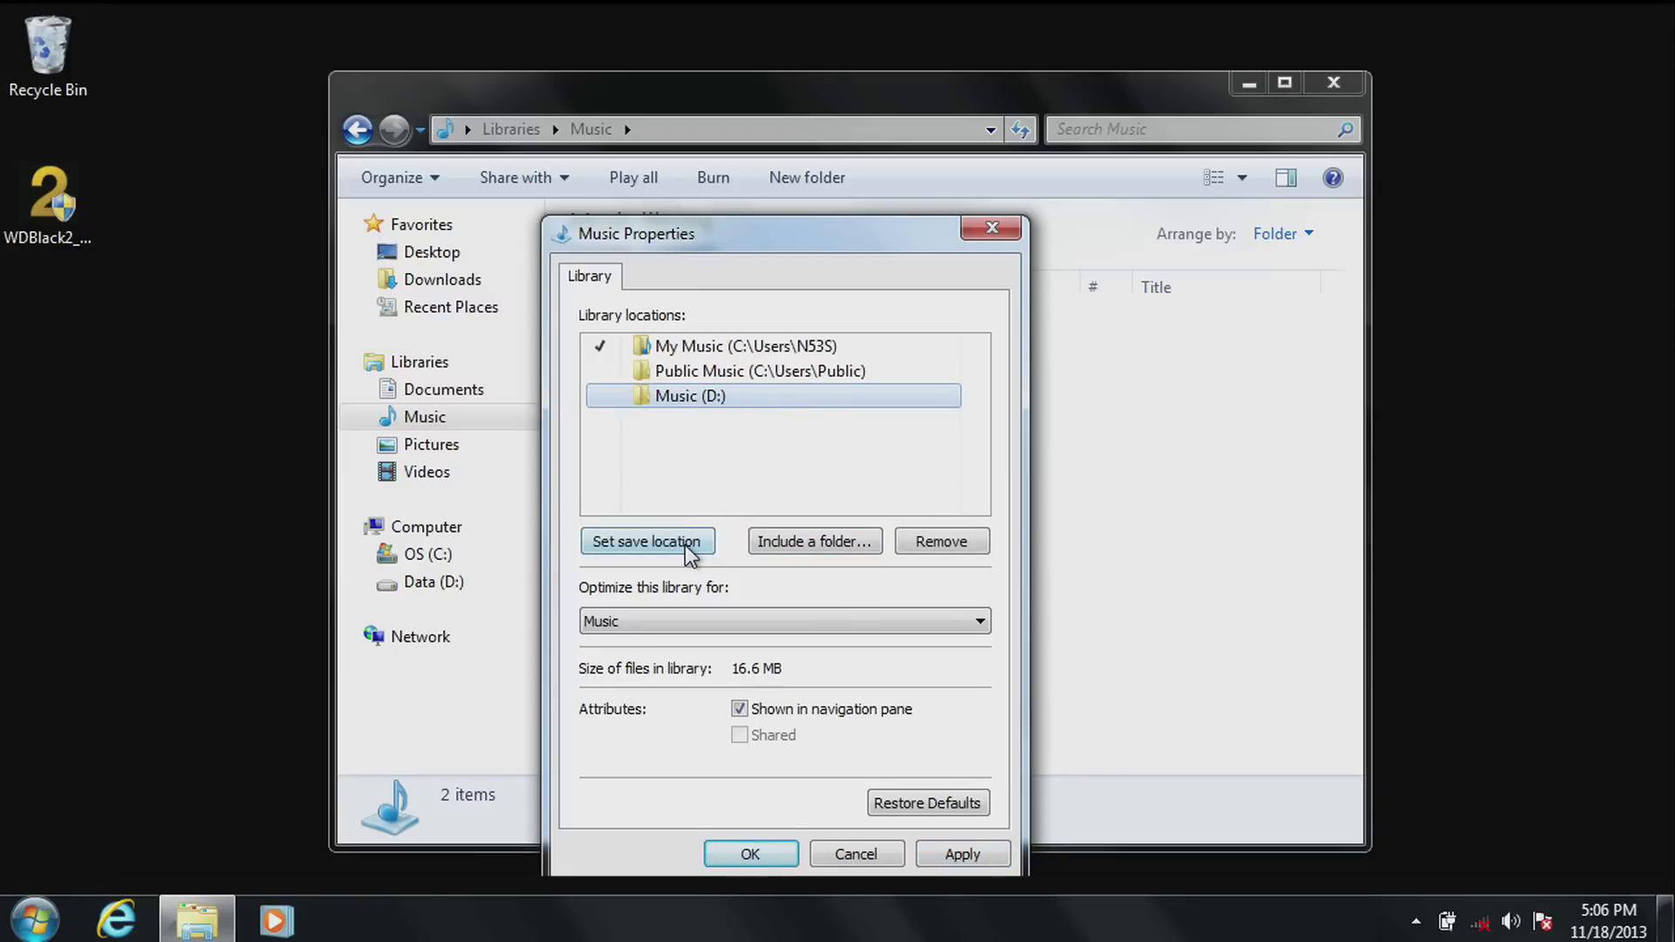
click(689, 542)
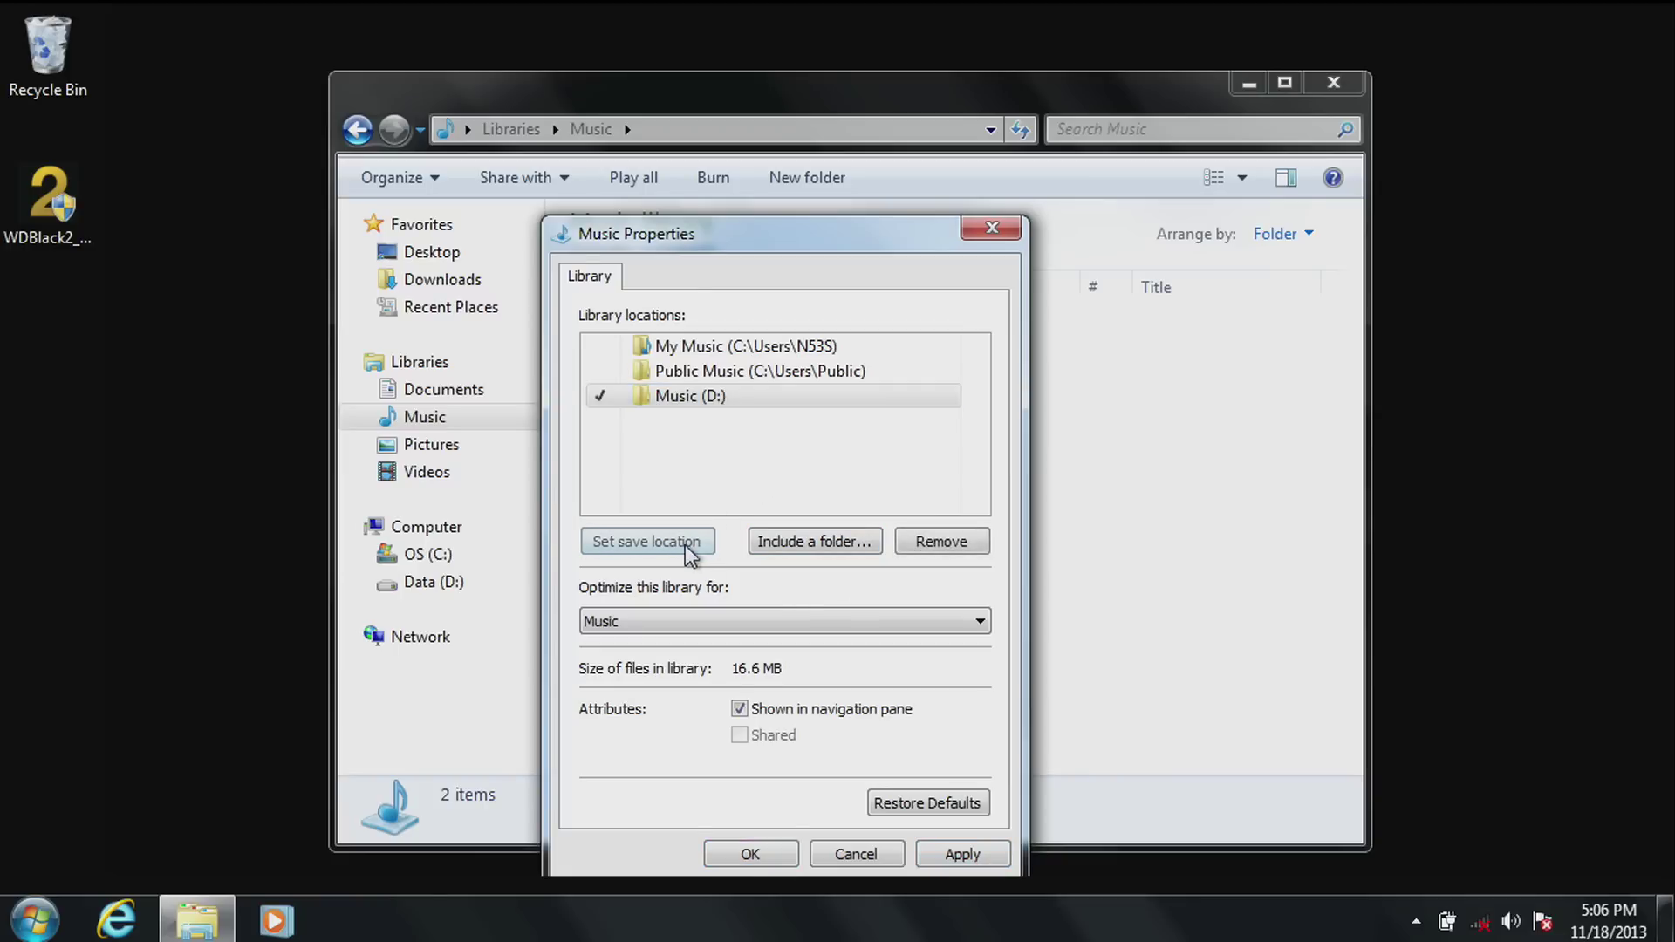
click(950, 857)
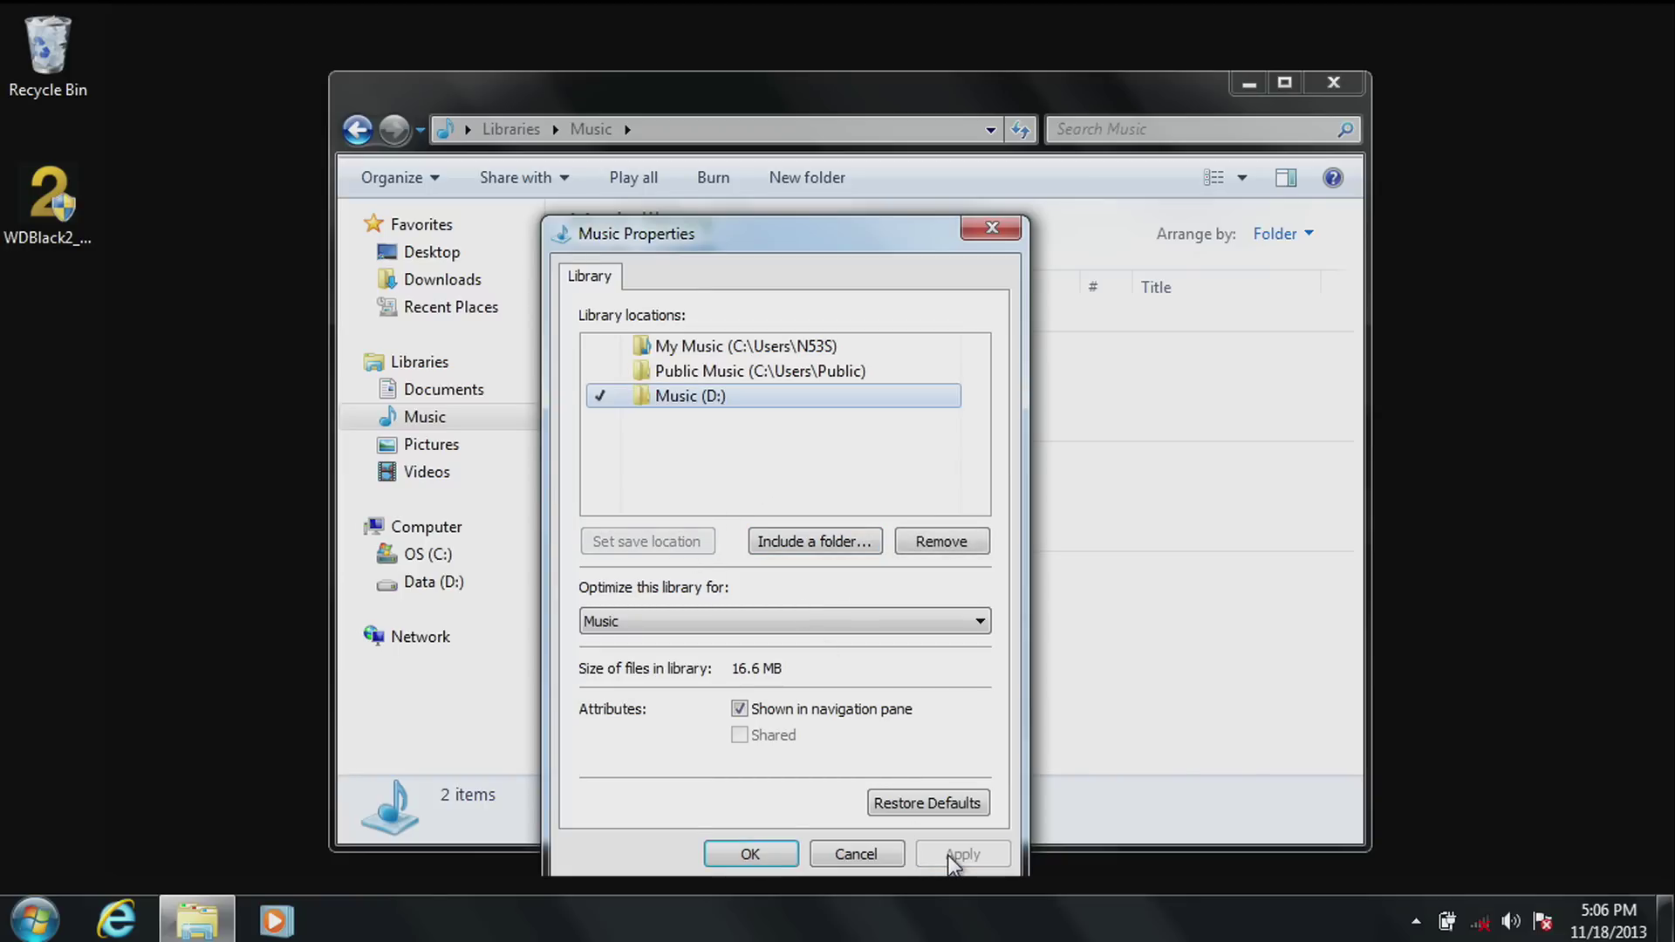
click(1093, 535)
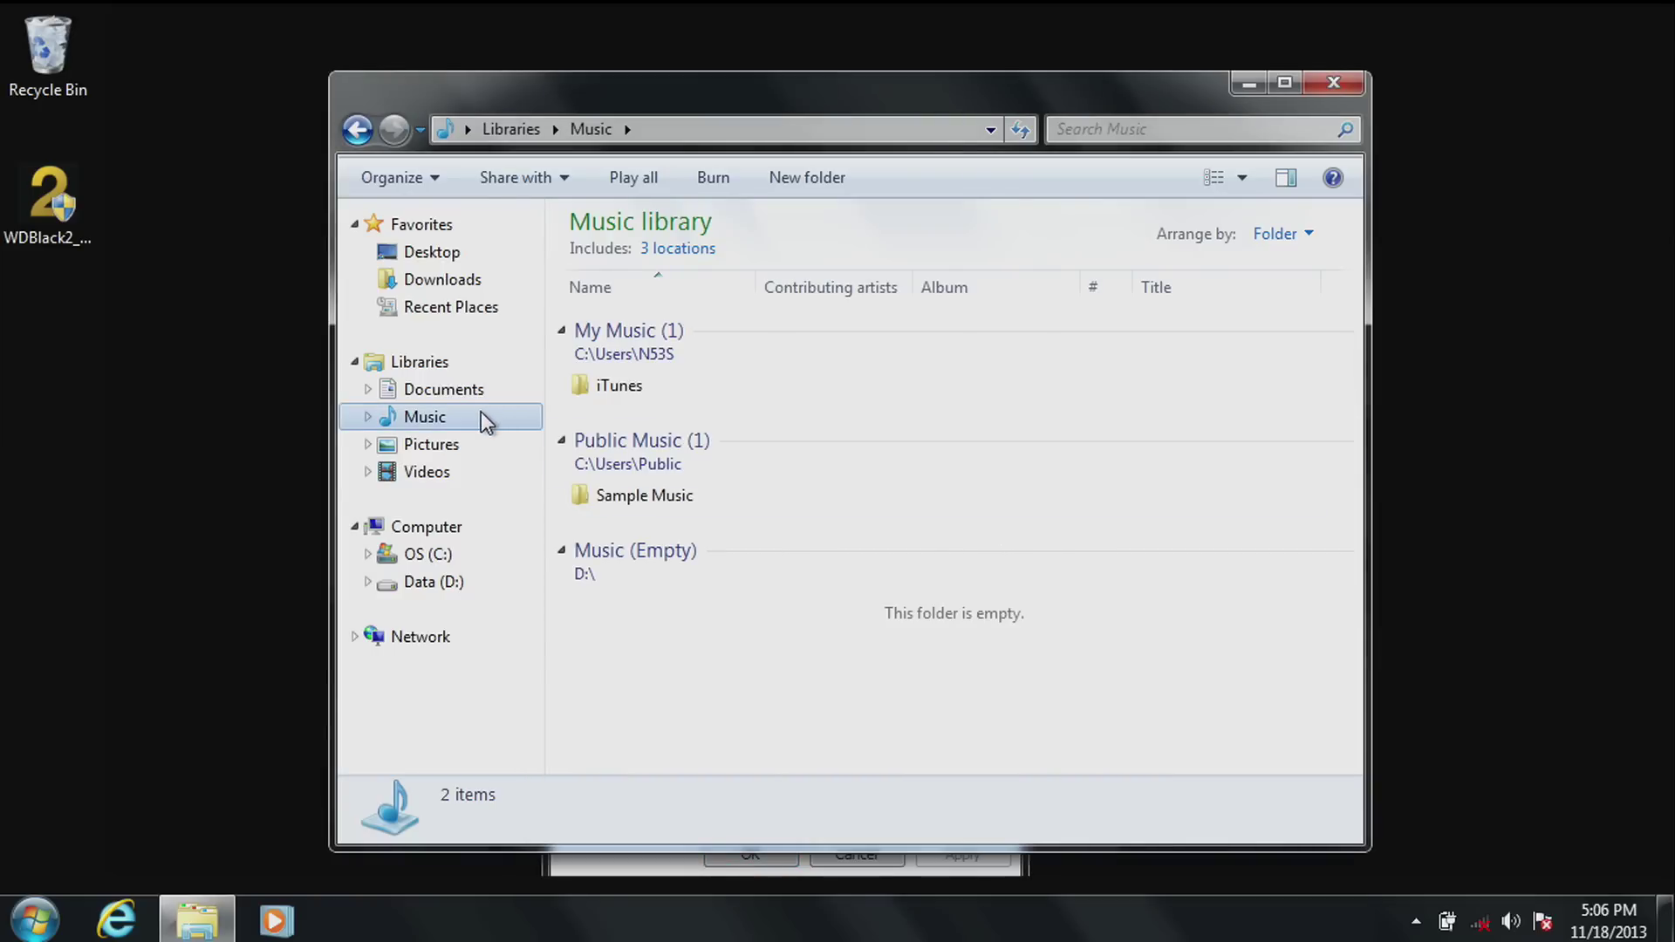
- Copy the iTunes and Sample Music folders from the Music library into D:\Music
key(ctrl+a)
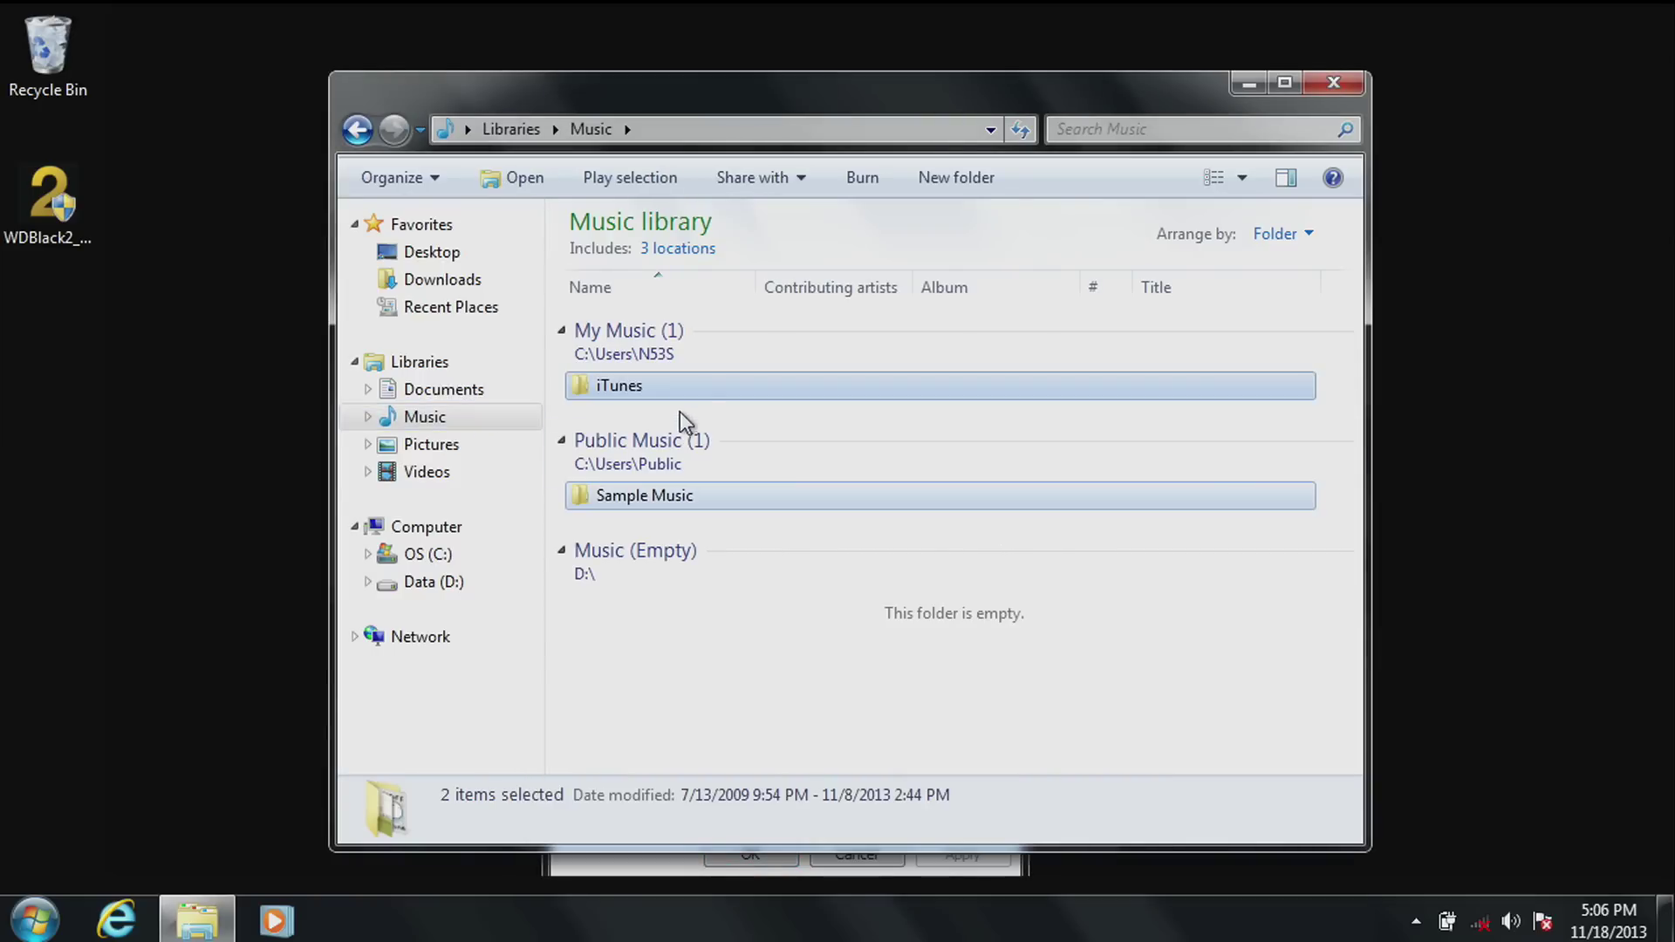
right_click(612, 385)
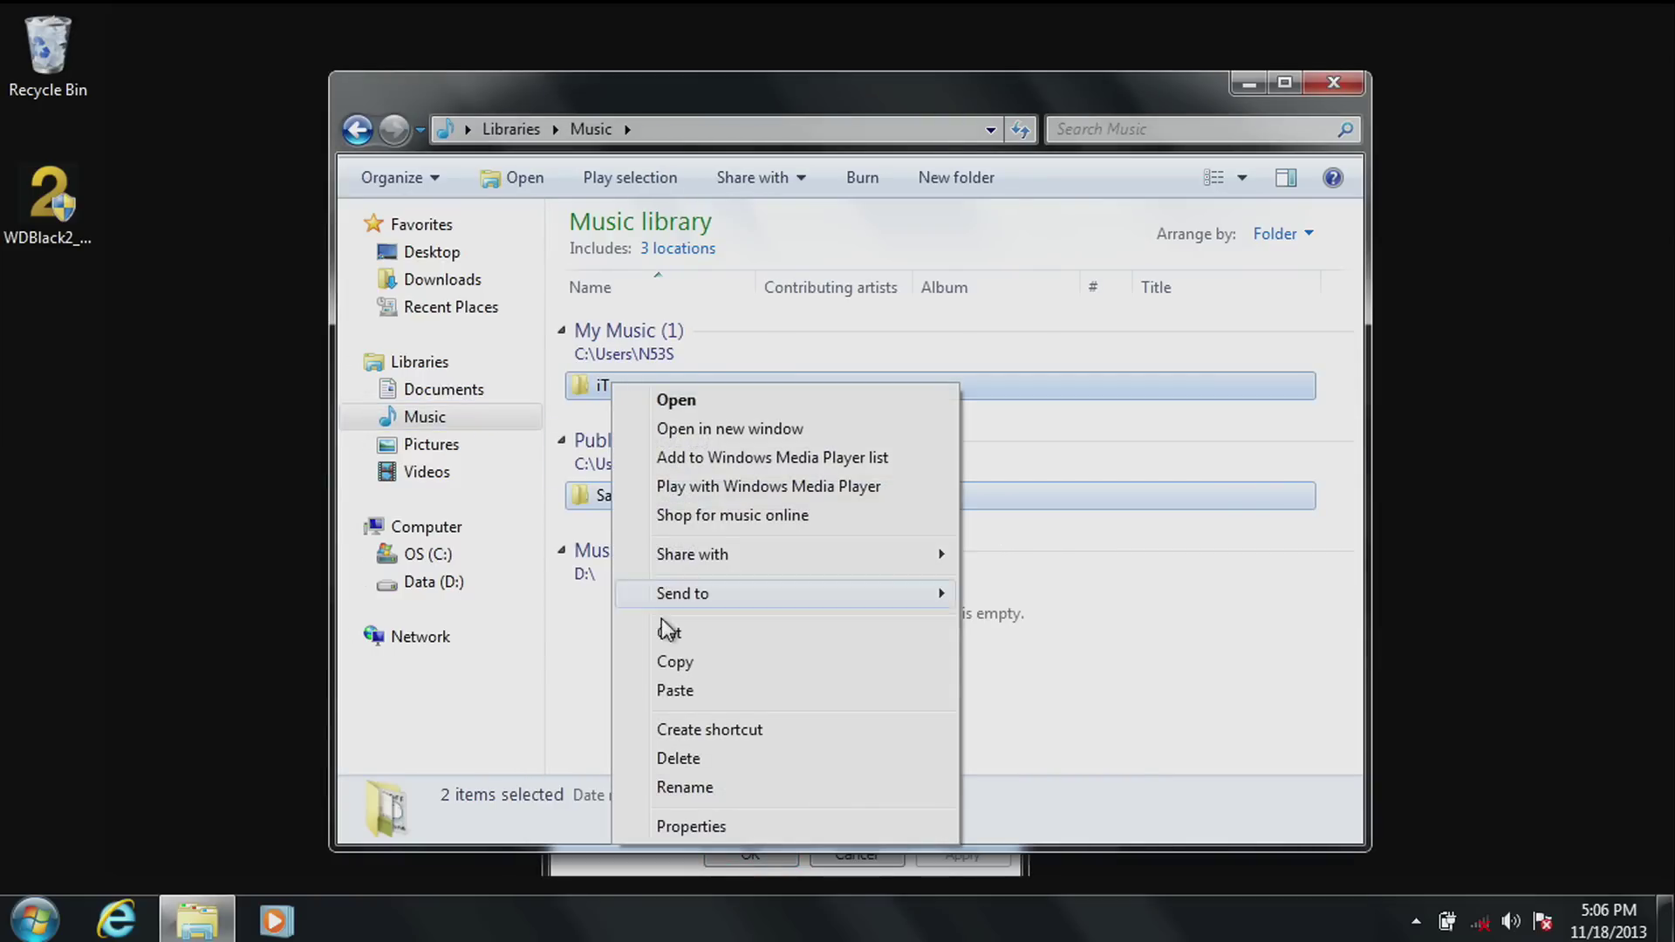
click(679, 665)
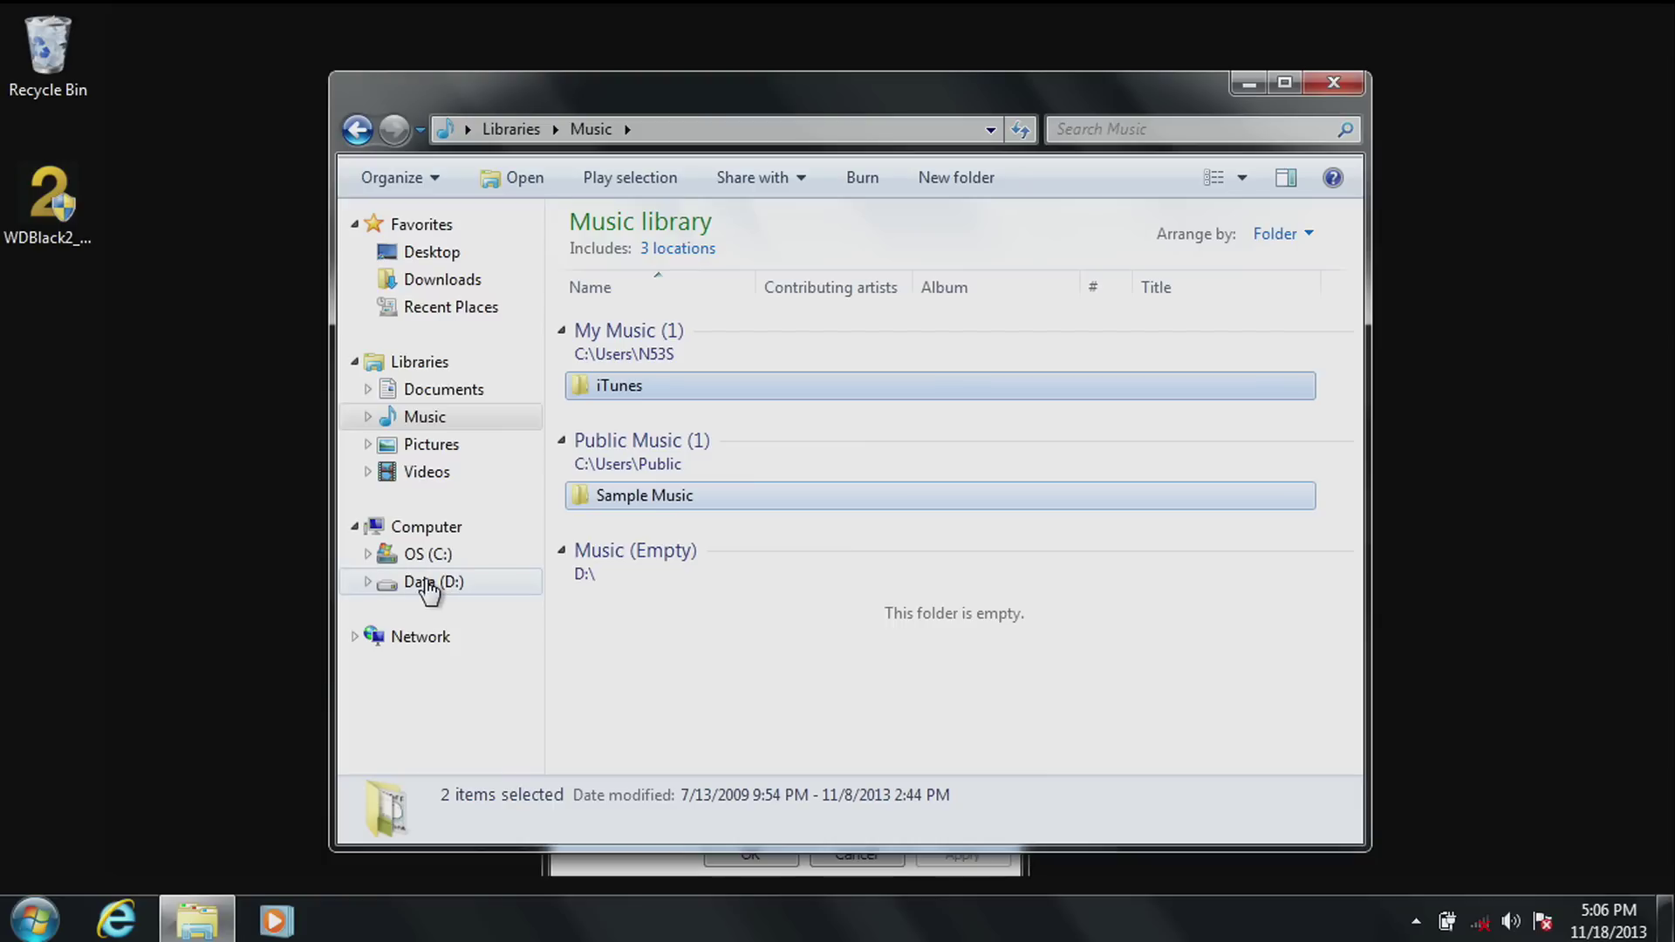
click(428, 583)
double_click(616, 284)
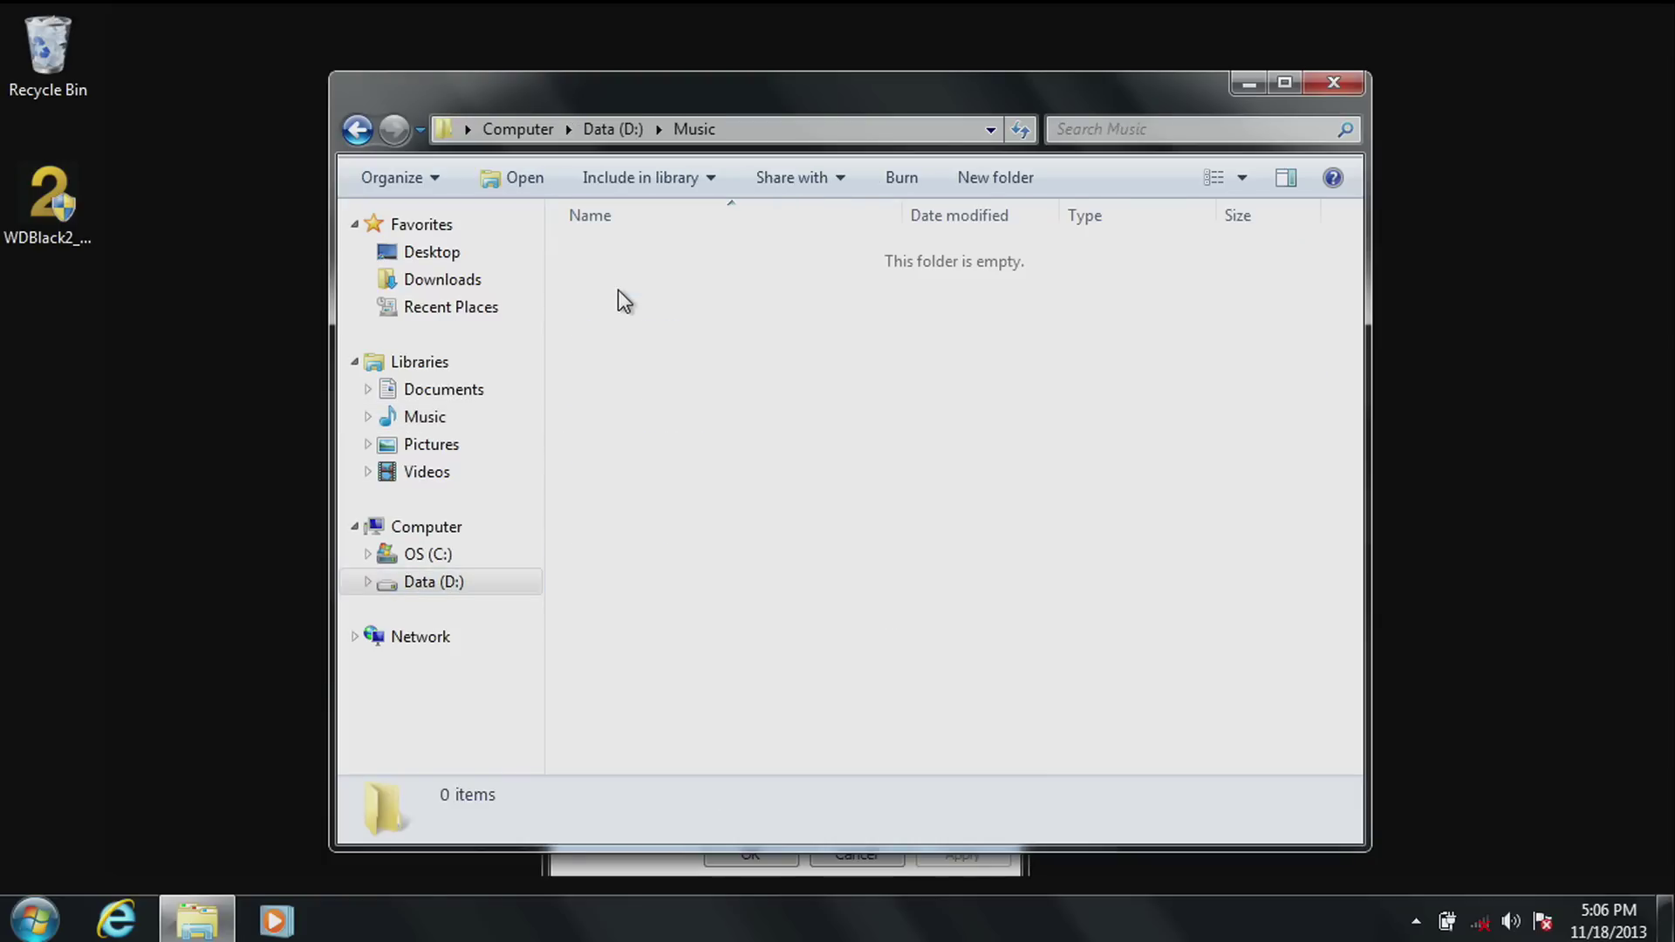
right_click(633, 325)
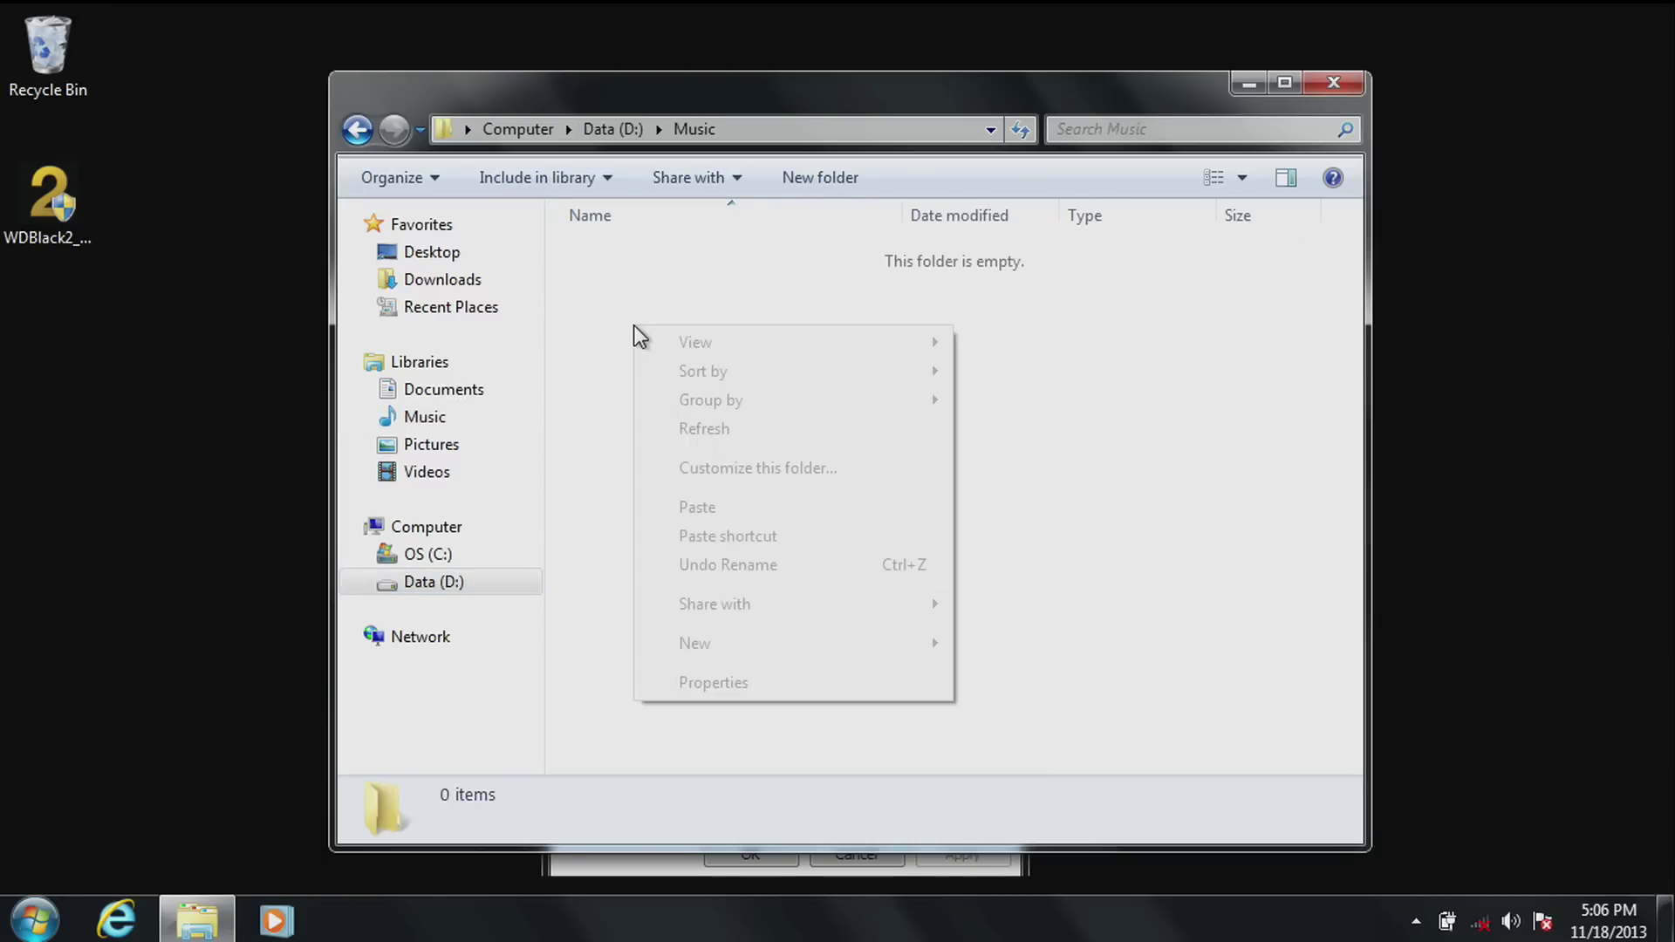
click(718, 511)
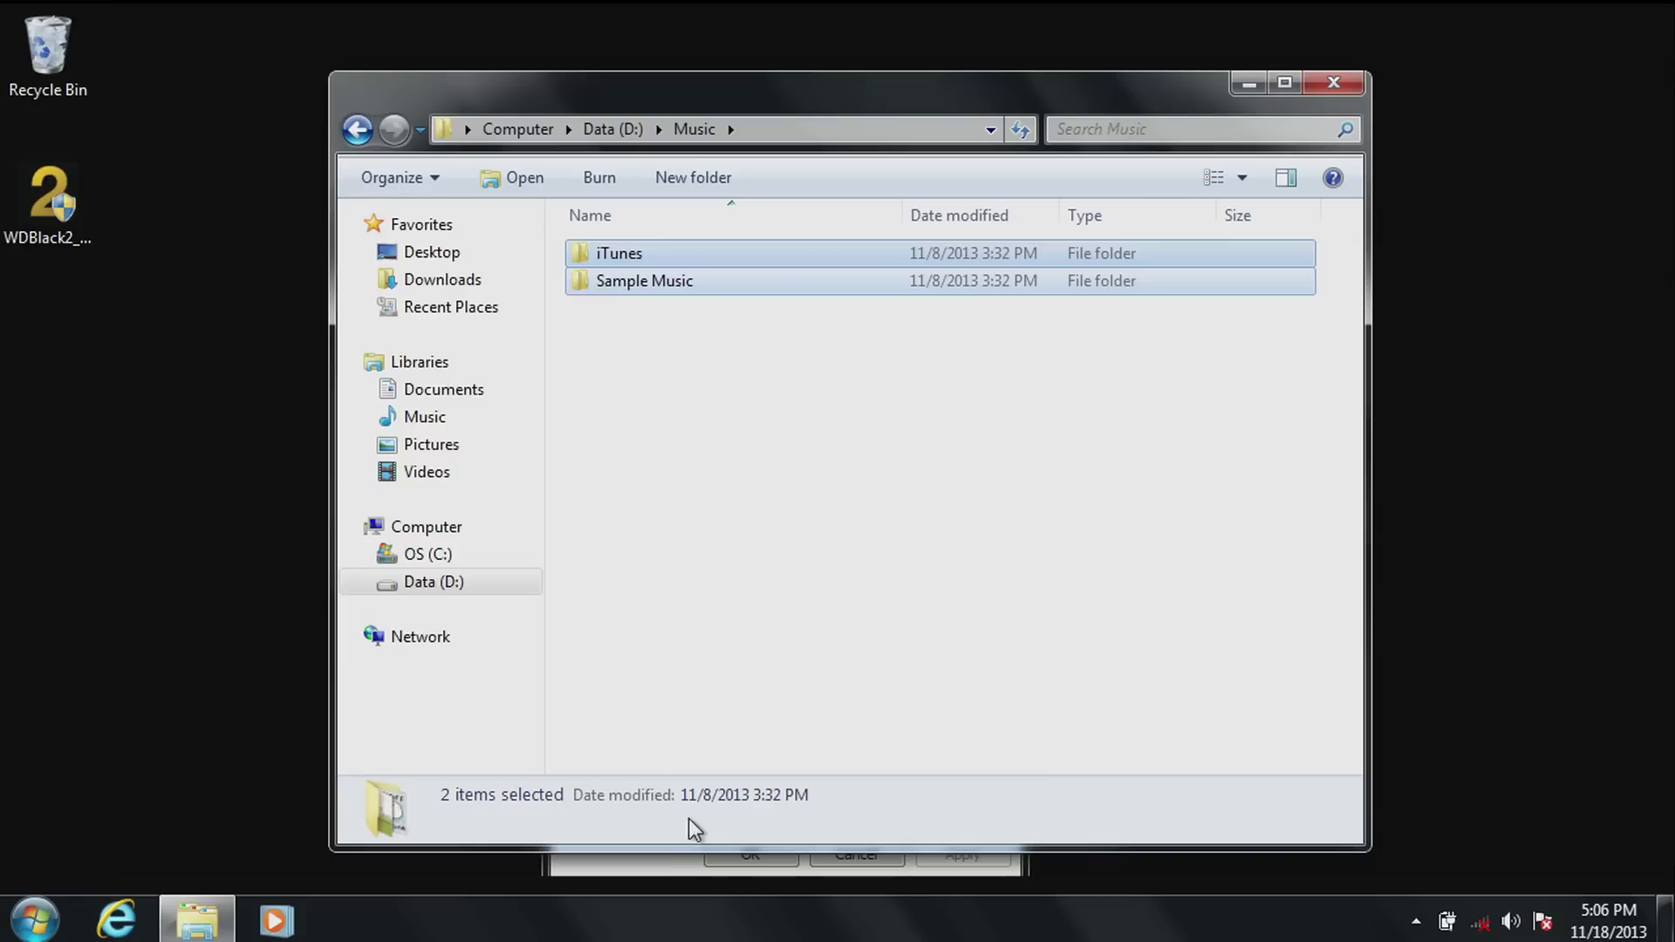
click(660, 867)
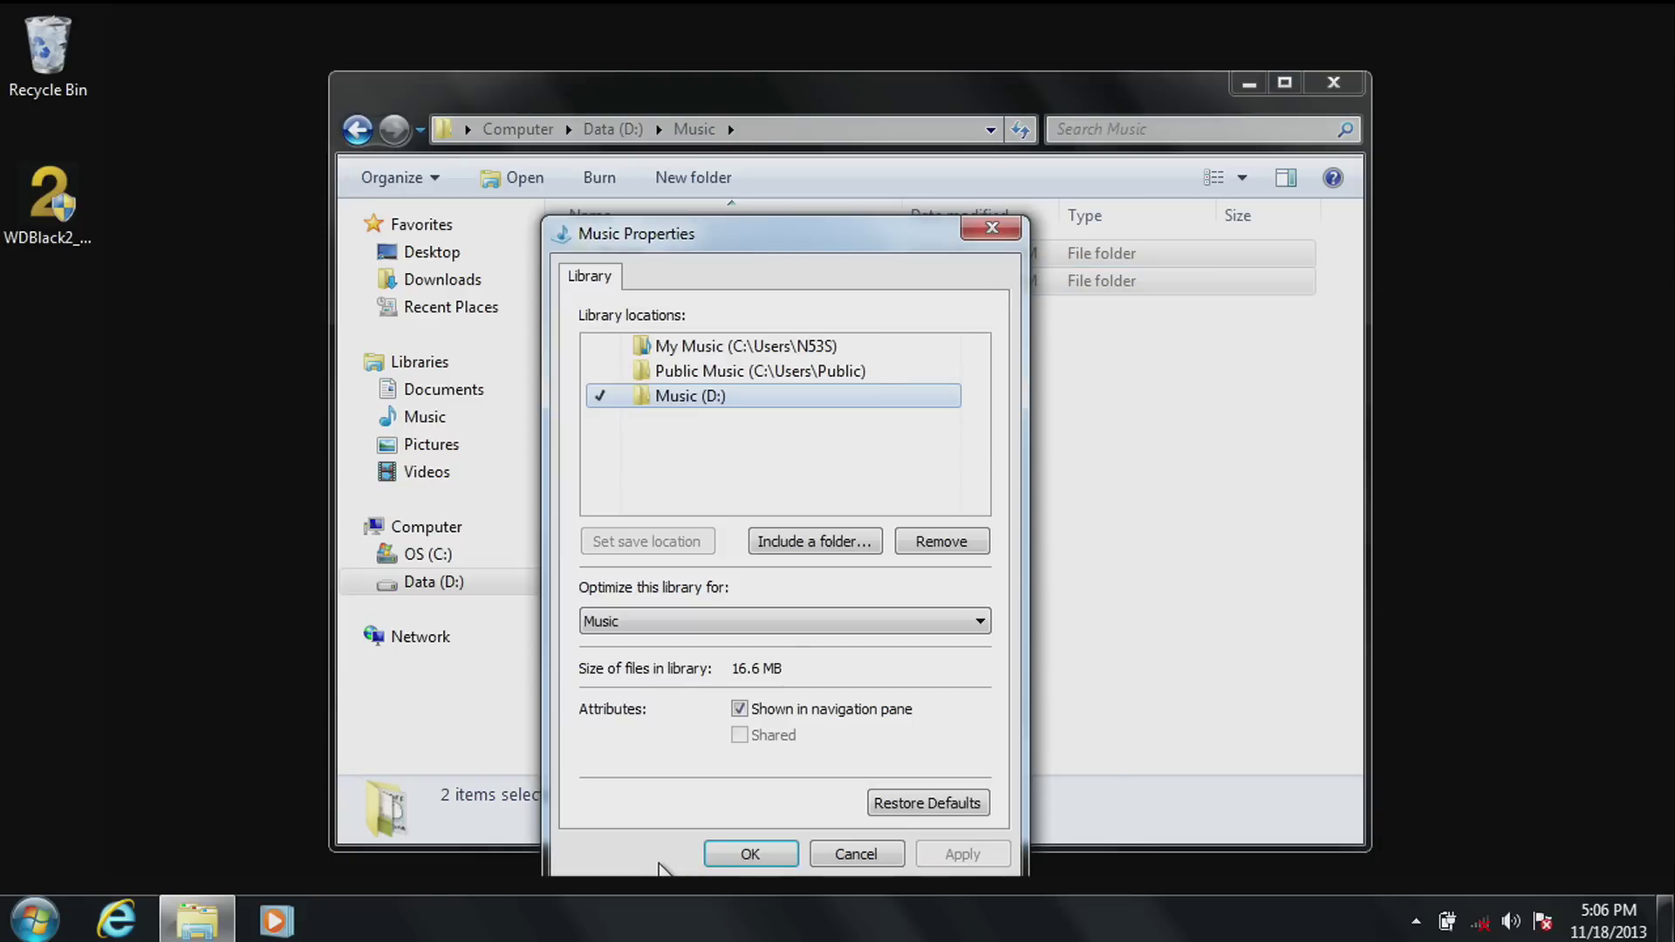
- Remove My Music and Public Music so only Music (D:) remains, then go to Pictures
click(717, 346)
click(921, 542)
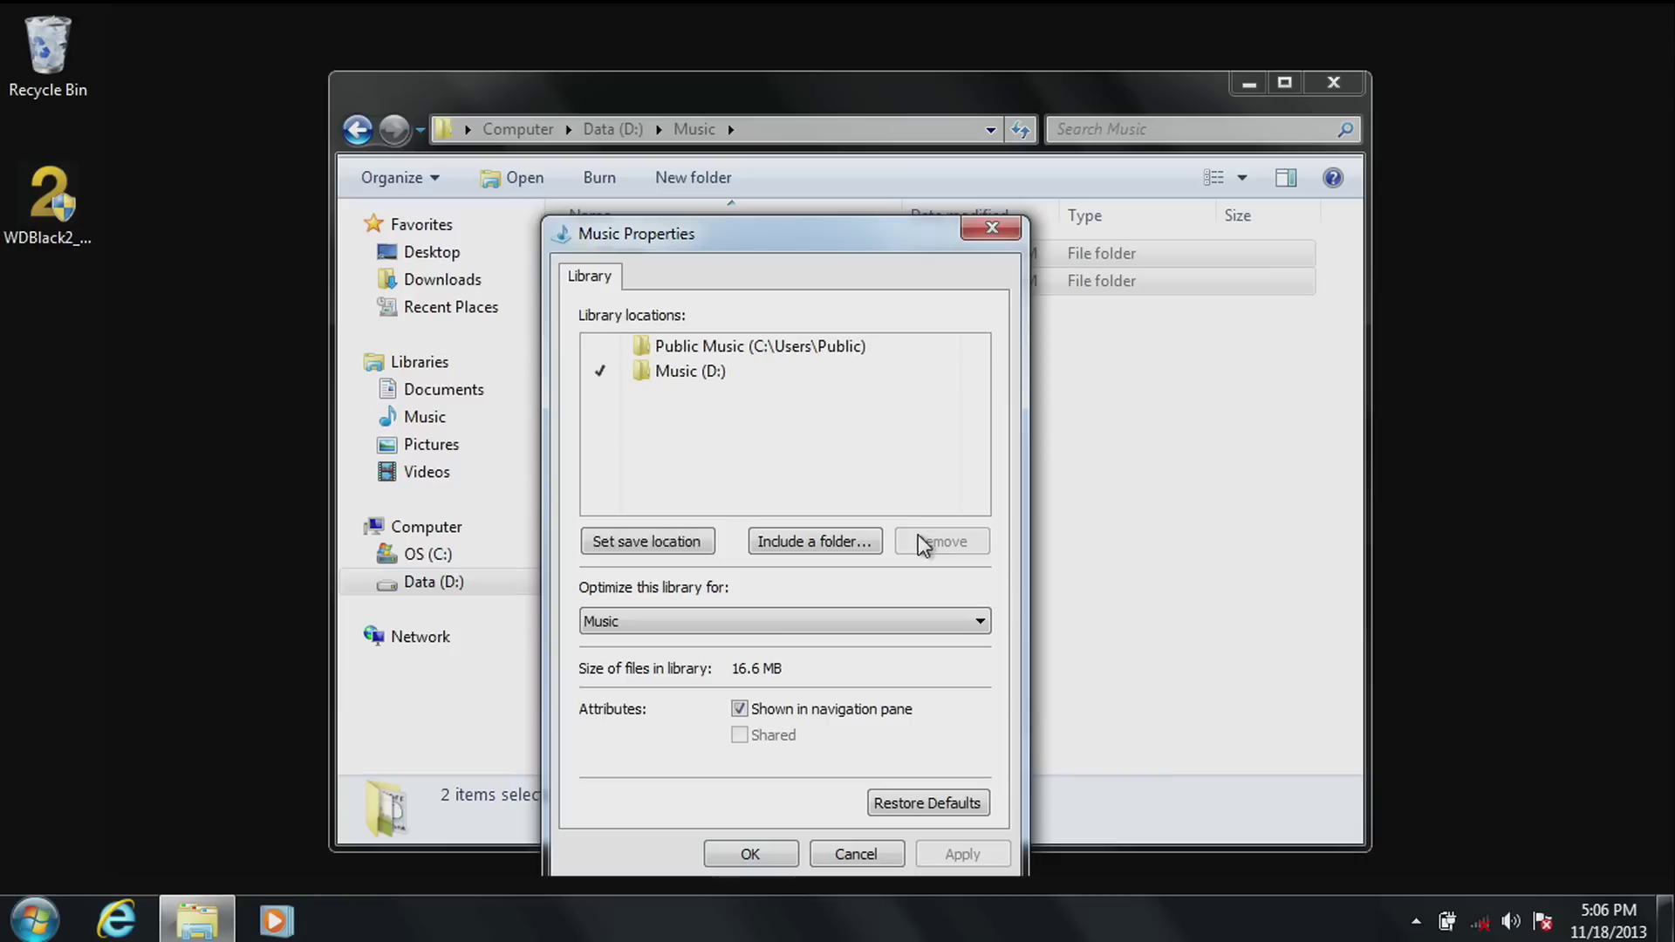
click(785, 346)
click(926, 545)
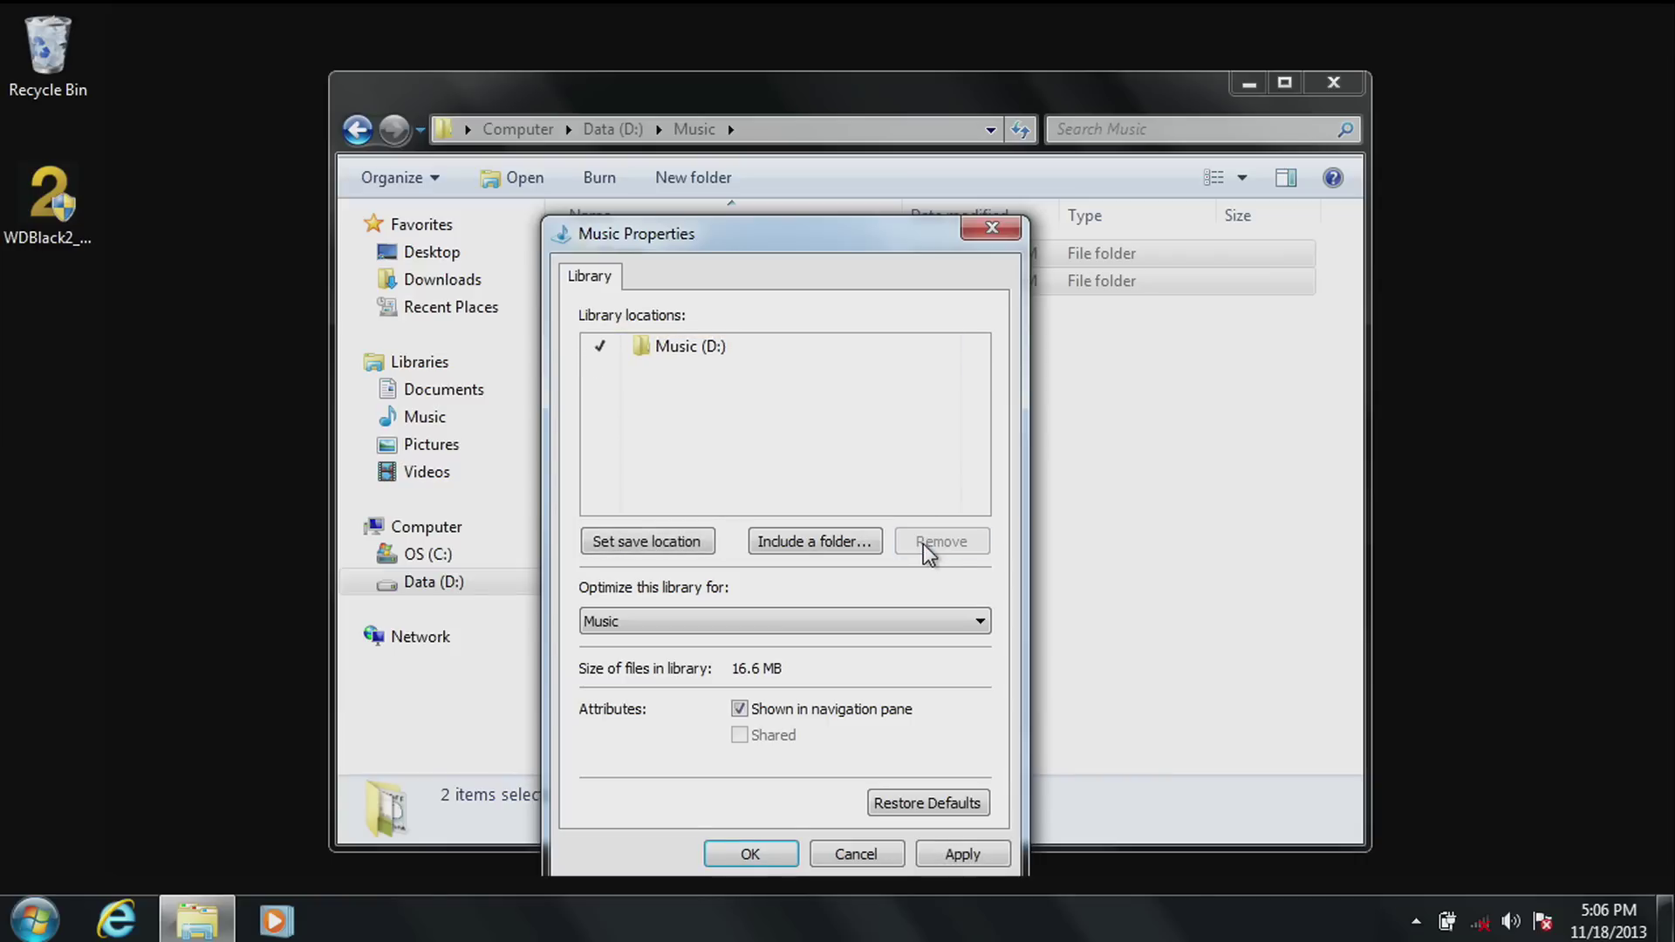
click(962, 851)
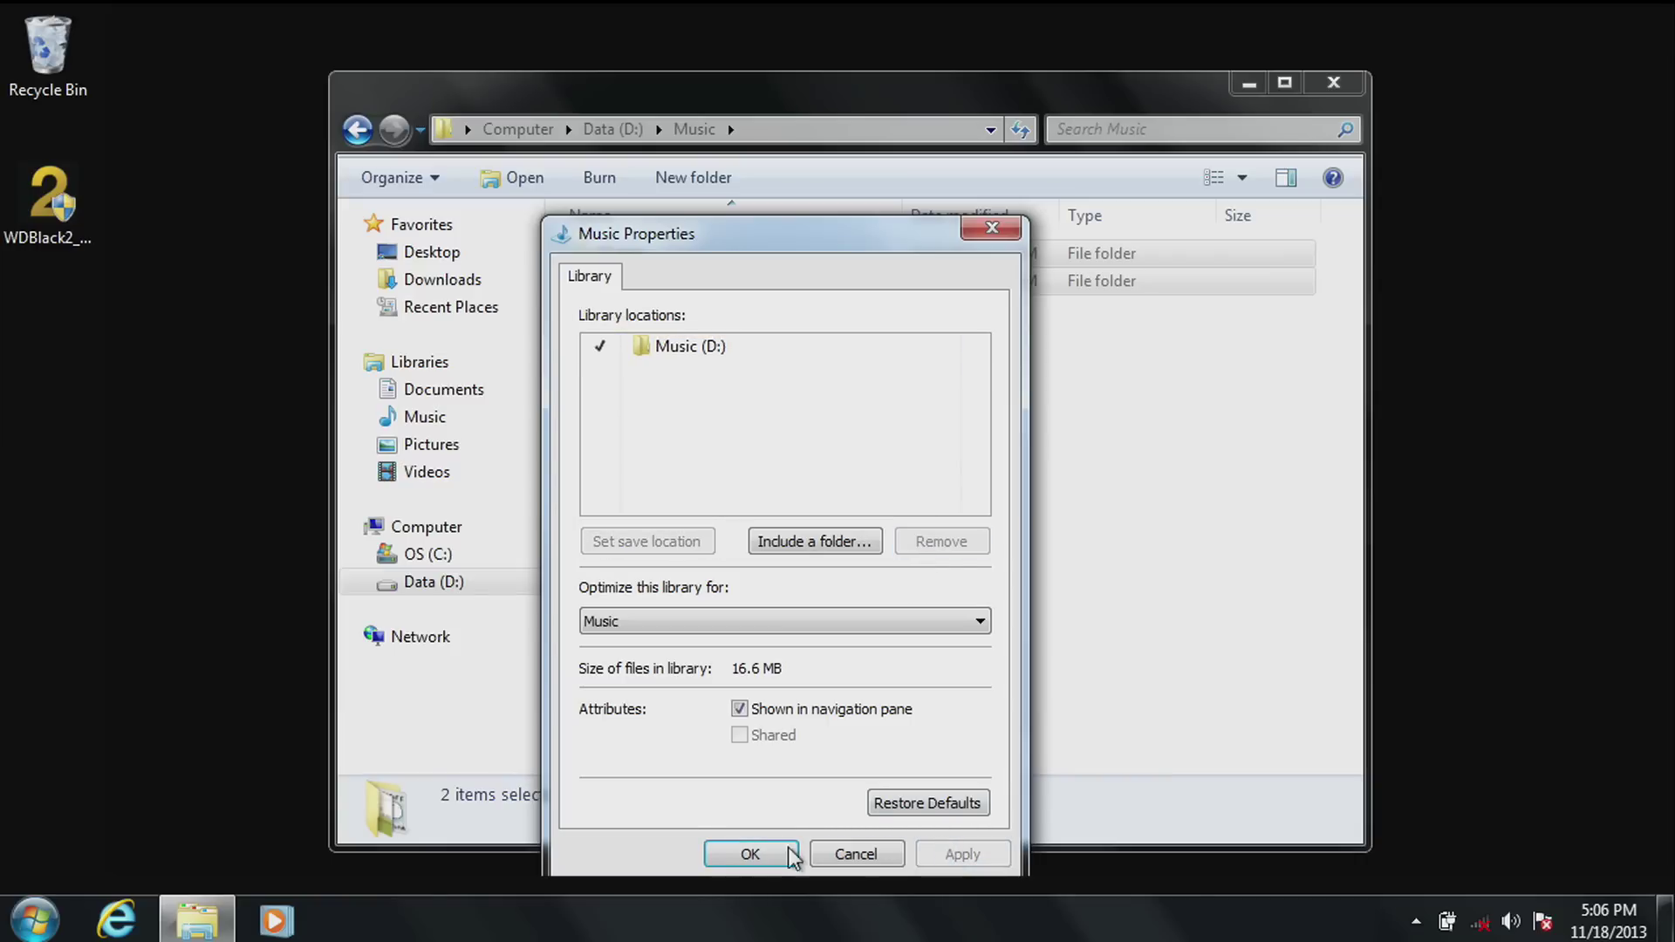
click(751, 854)
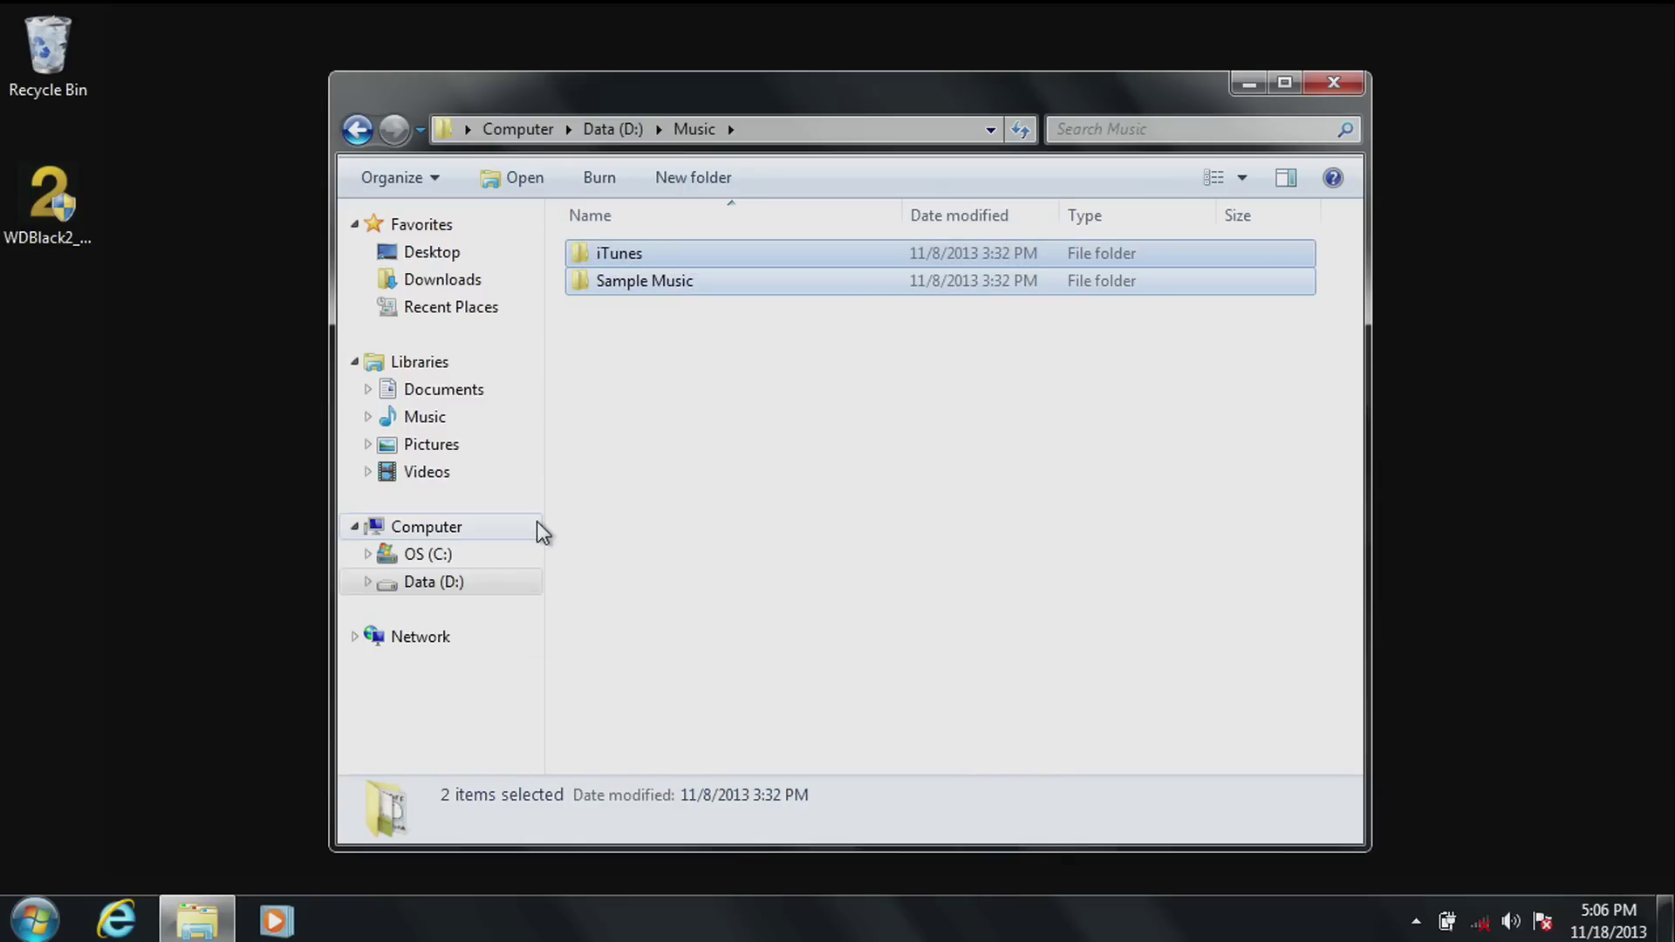
click(426, 446)
- Bring up the context menu for the Pictures library in the navigation pane
right_click(425, 446)
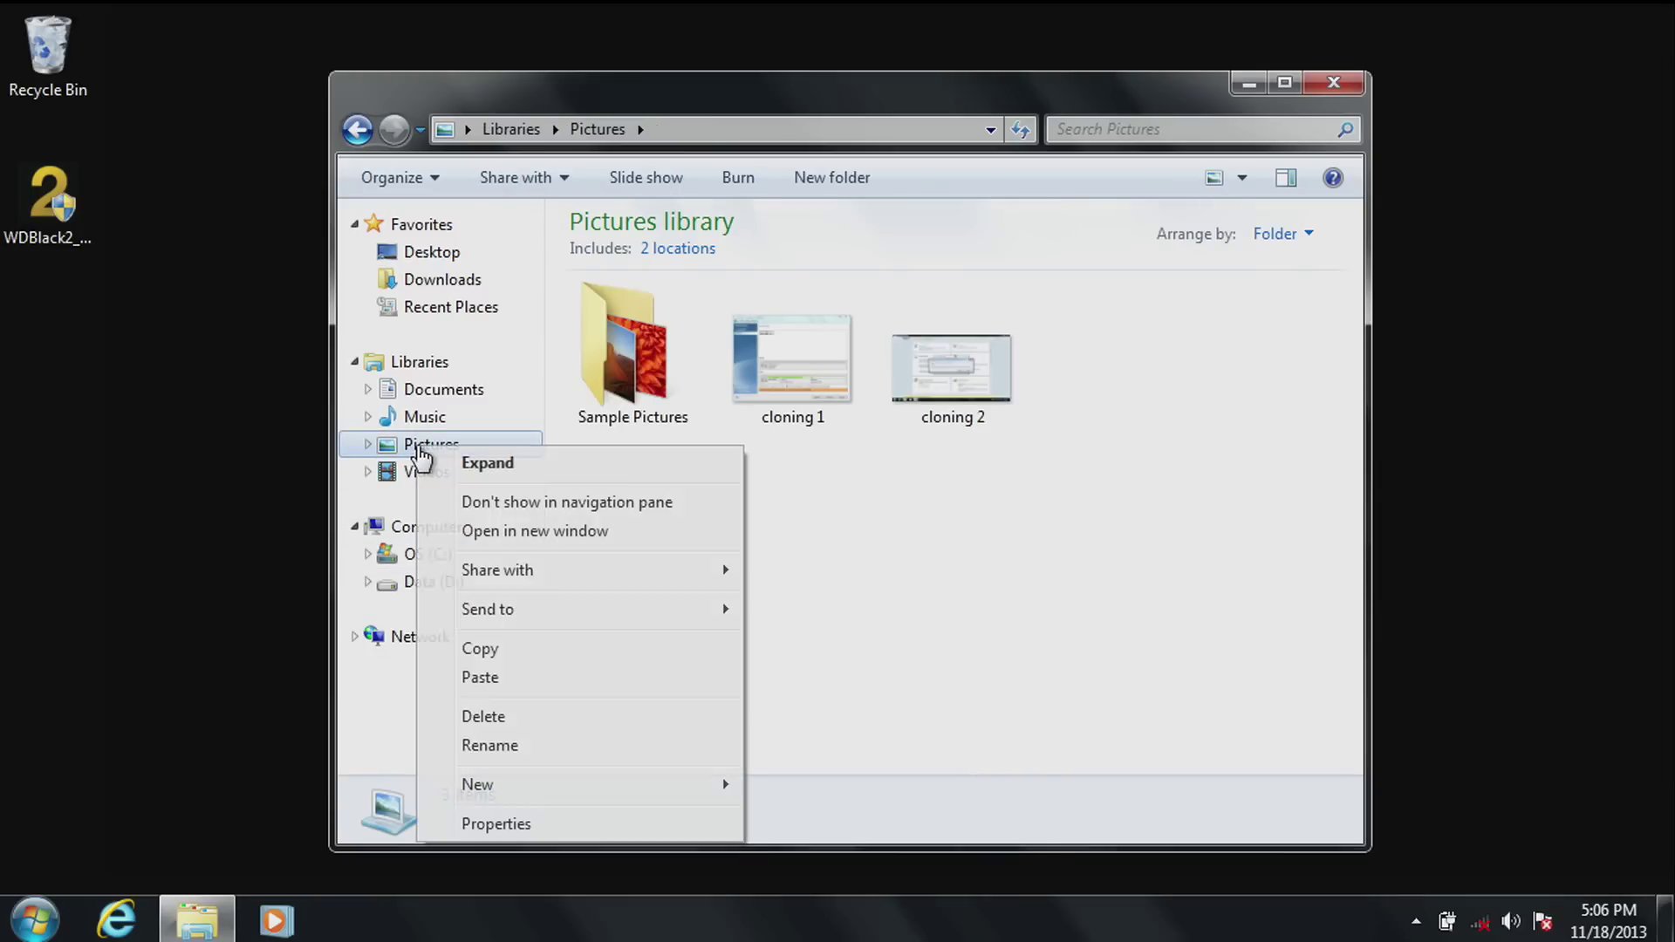